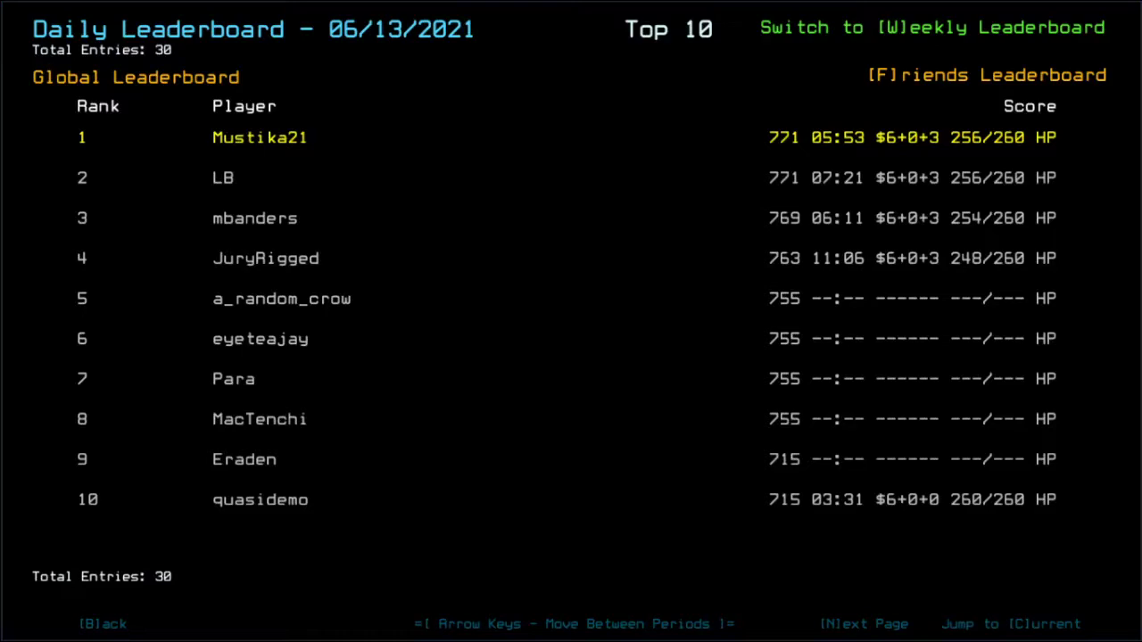
Switch the daily leaderboard to the Friends rankings.
key("f")
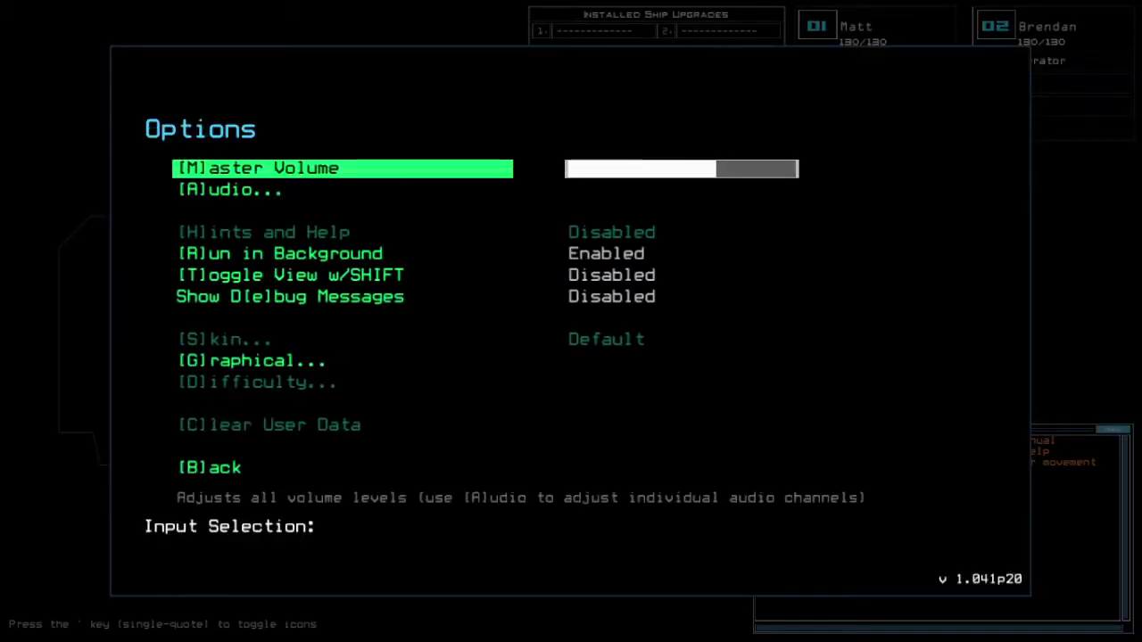
View the Graphics Options, then back out to the pause menu.
key("g")
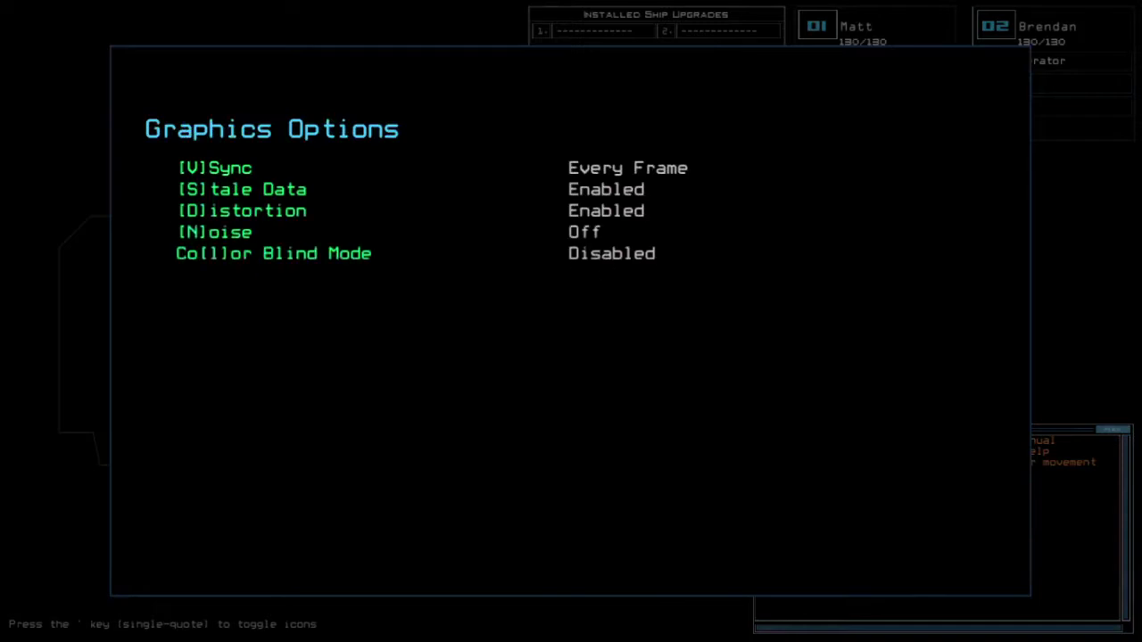
key("c")
key("b")
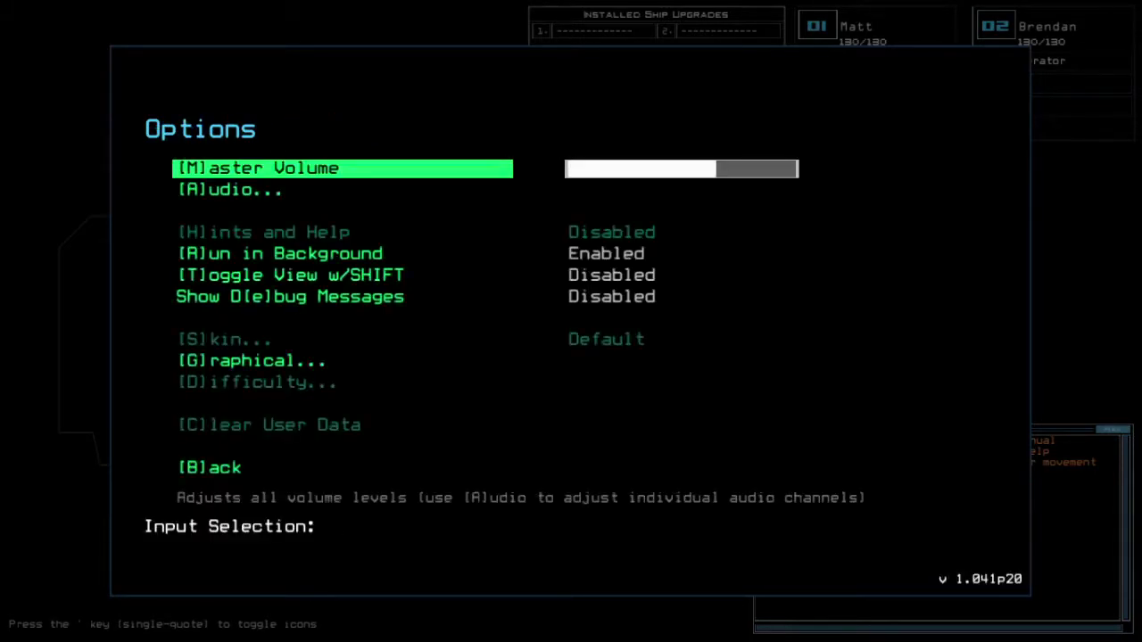
key("b")
key("b")
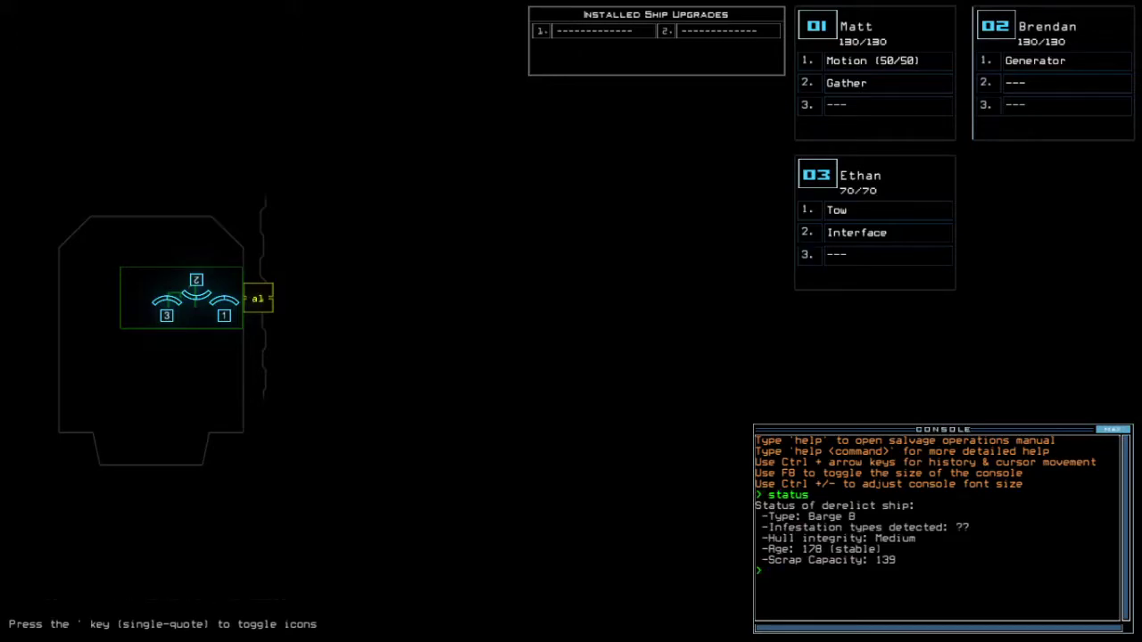
type("swap")
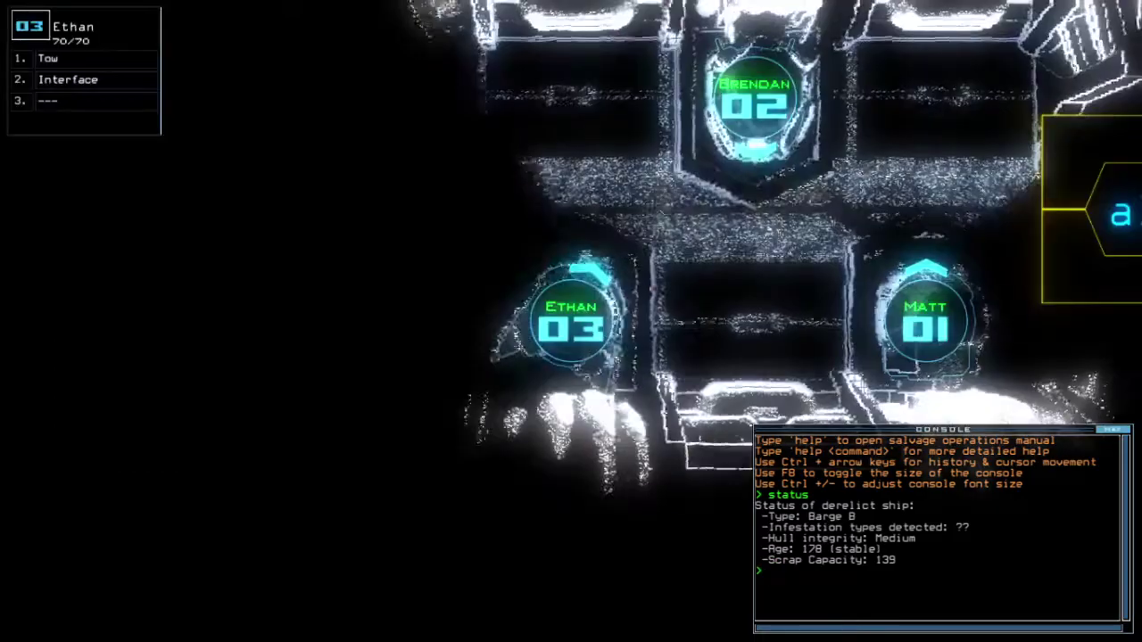
Swap modules so Brendan gets Tow and Ethan gets Motion and Gather.
key("Return")
key("Escape")
type("swap")
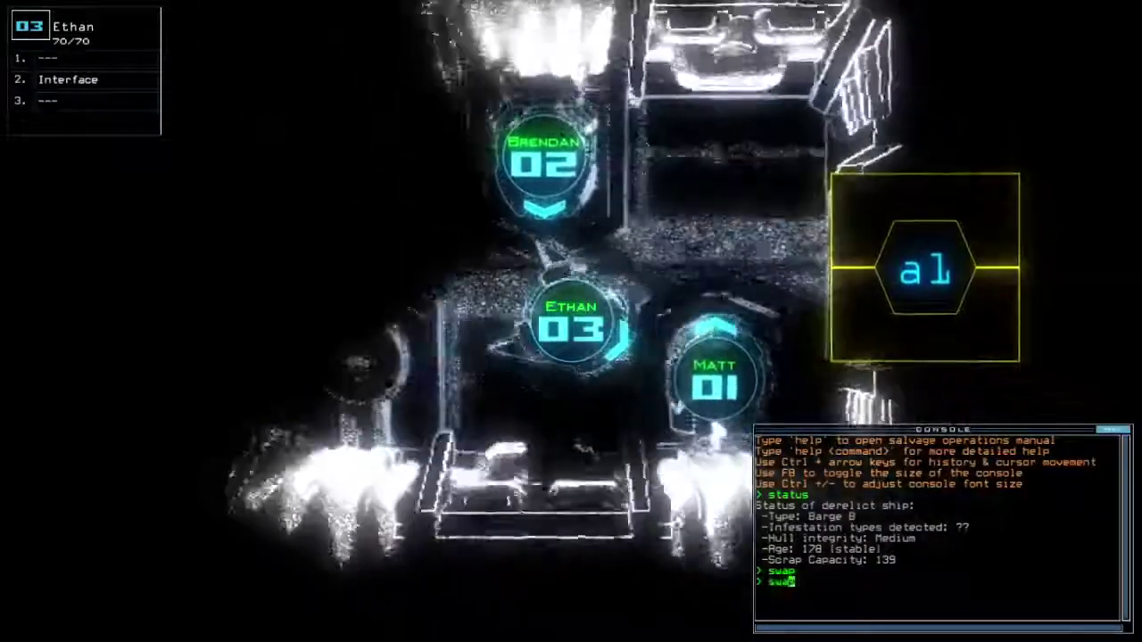
key("Return")
key("Return")
key("Down")
key("Return")
key("Escape")
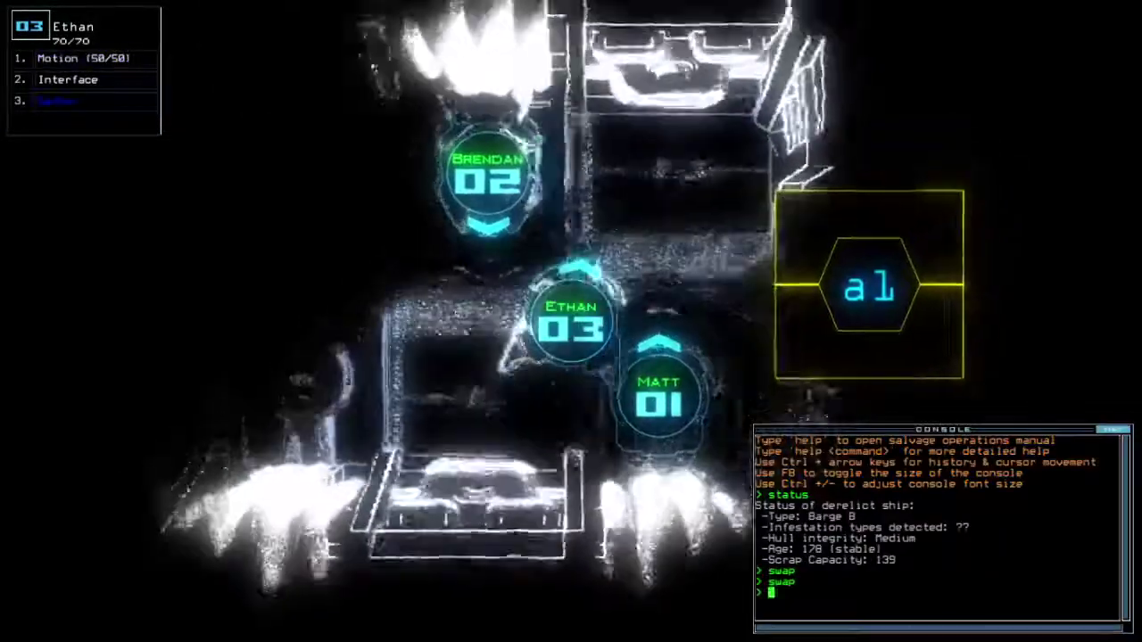
key("Tab")
key("Tab")
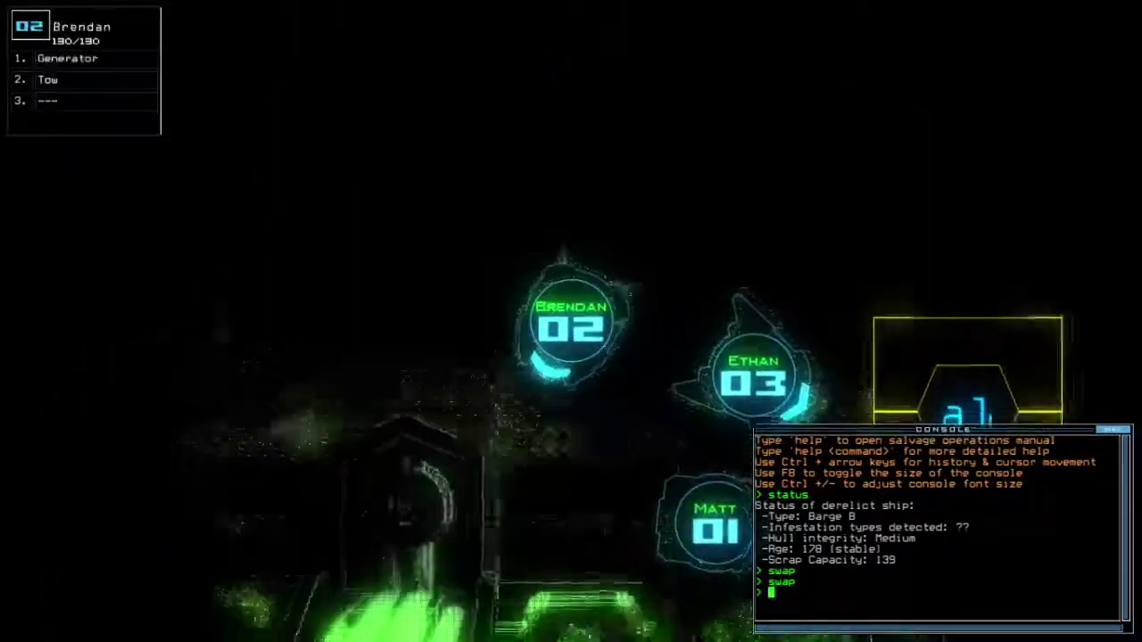
key("Tab")
type("go")
Launch the mission, scan for motion, open d24, gather scrap and tow Remote Power.
key("Return")
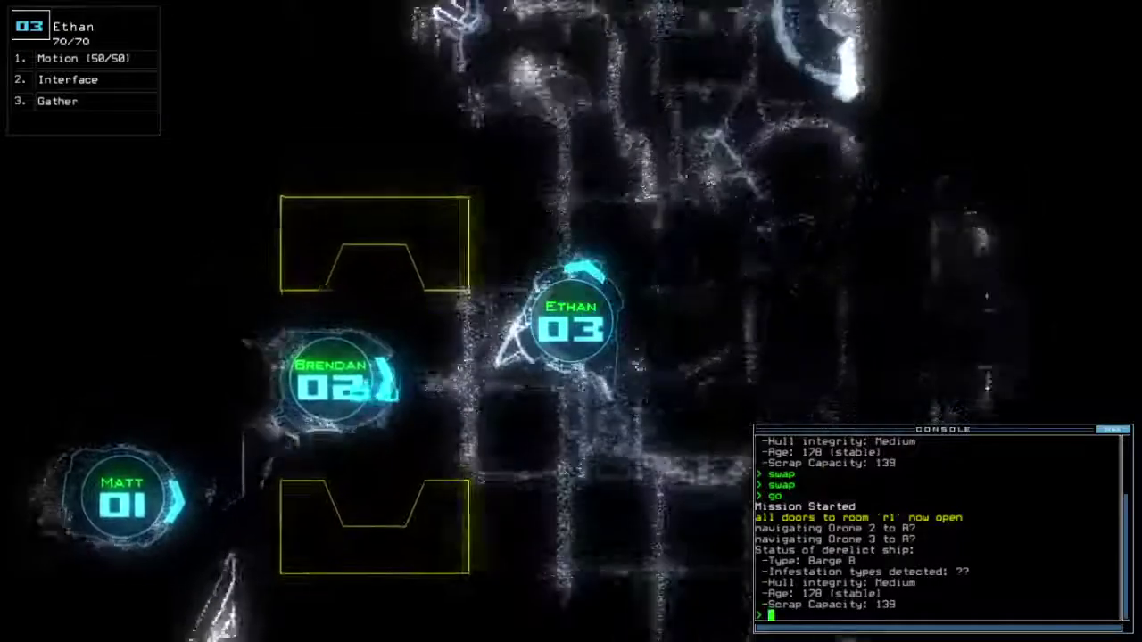
key("1")
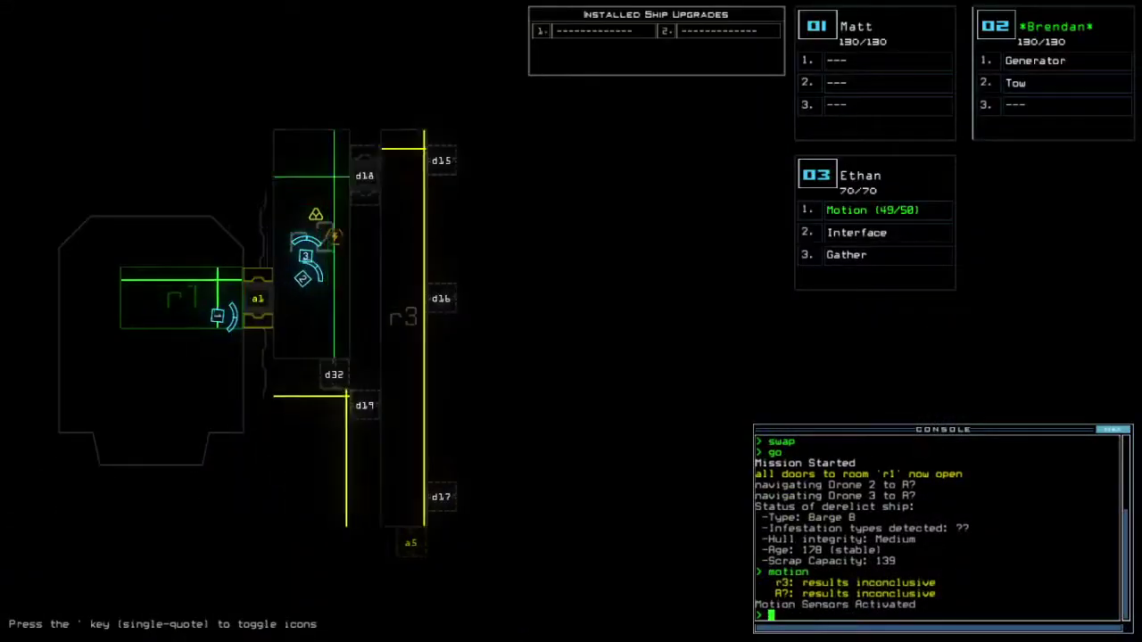
type("1")
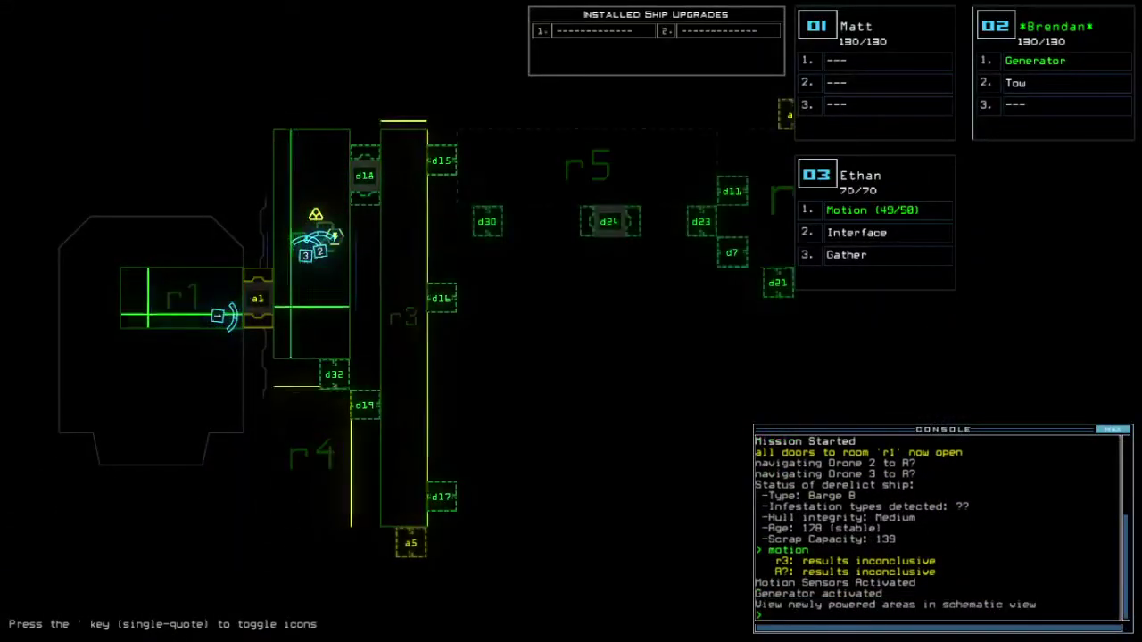
type("4")
key("Return")
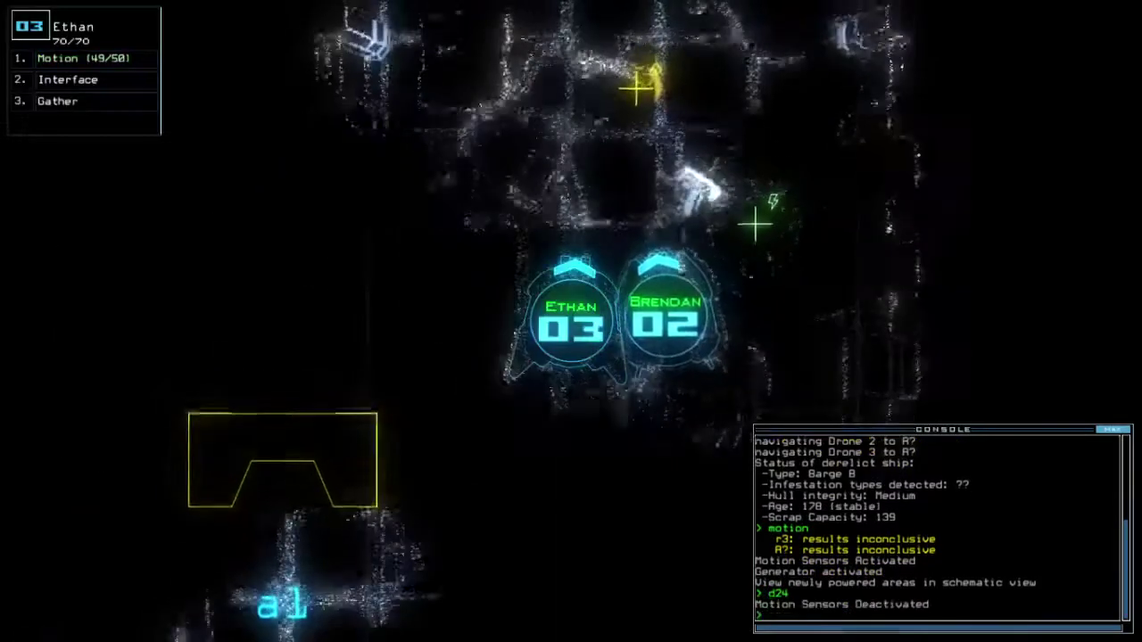
type("g")
key("Return")
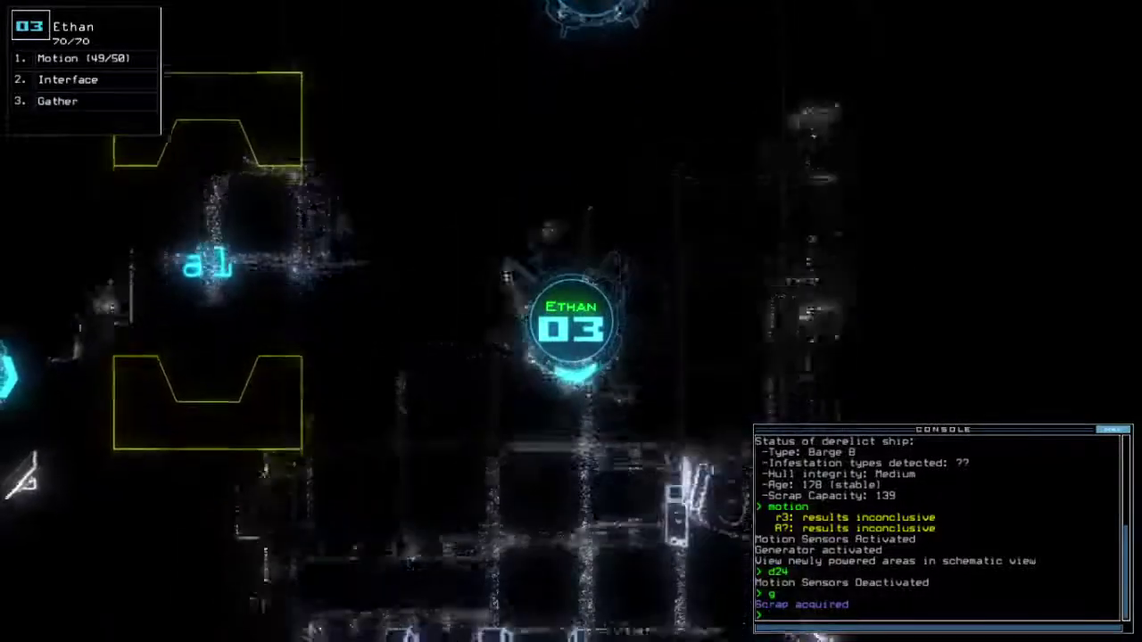
type("2")
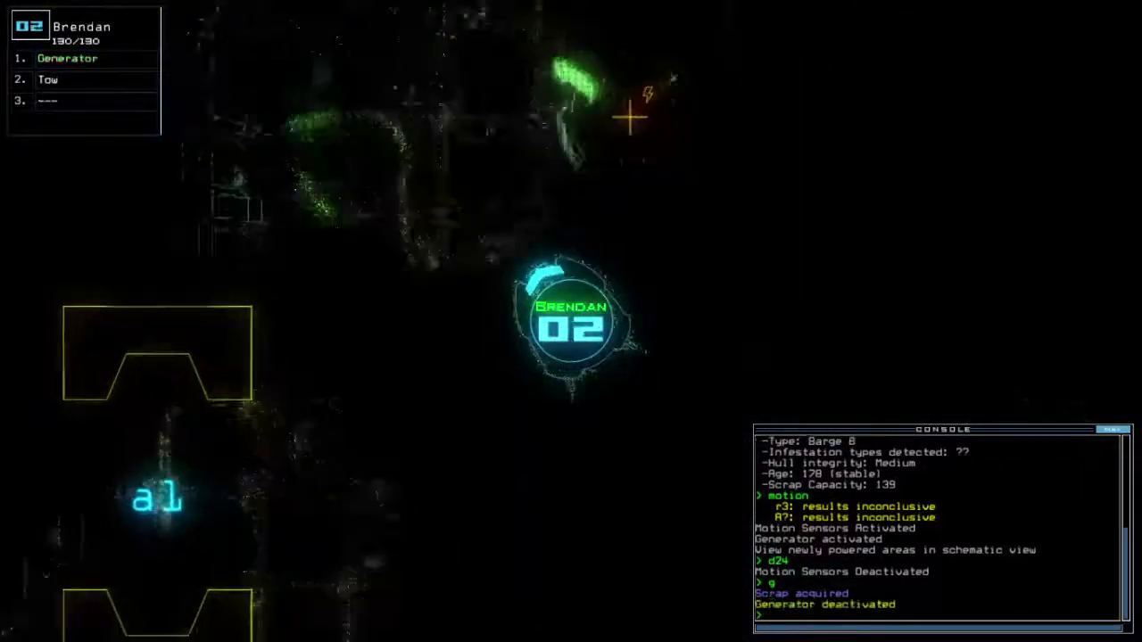
type("tow")
key("Return")
type("g")
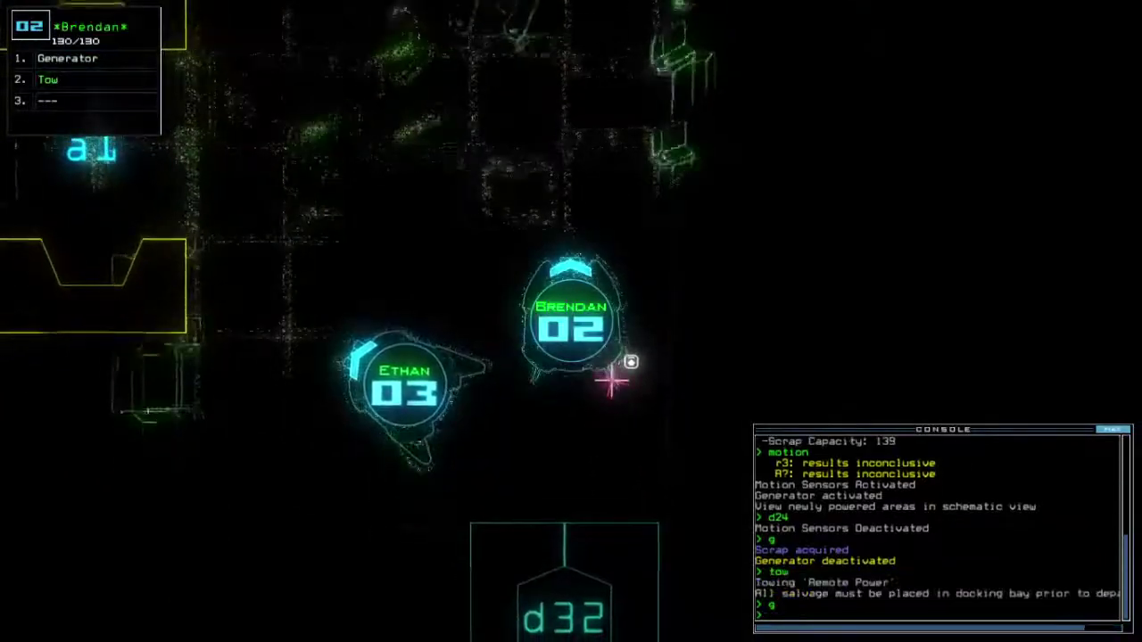
Drive Ethan's drone past door d18 onto more scrap and gather it.
key("Tab")
key("3")
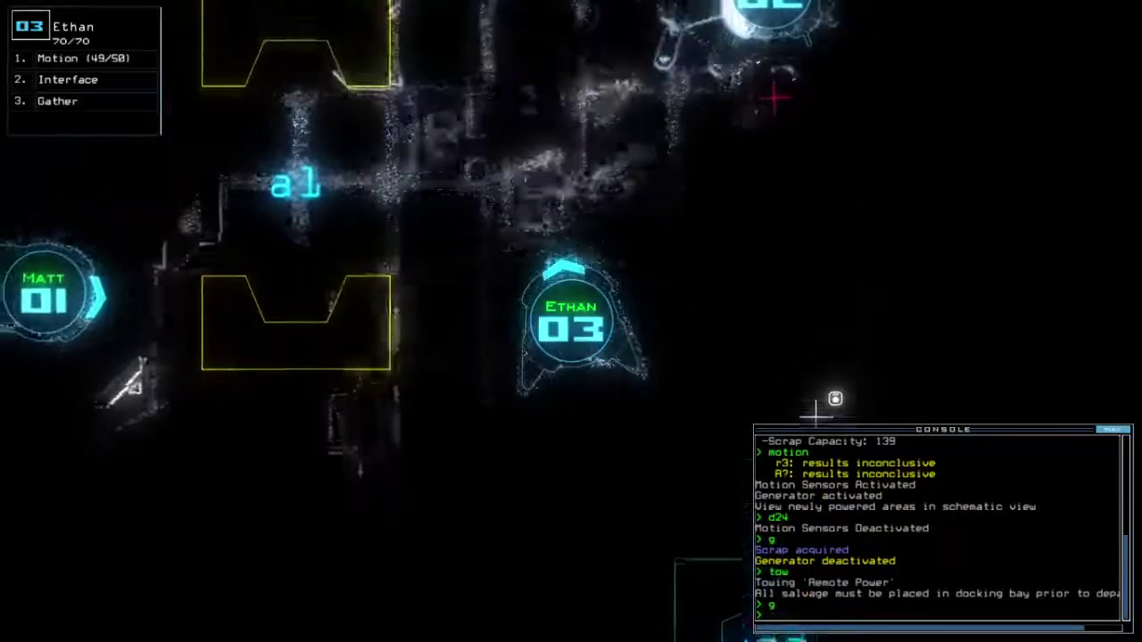
key("Up")
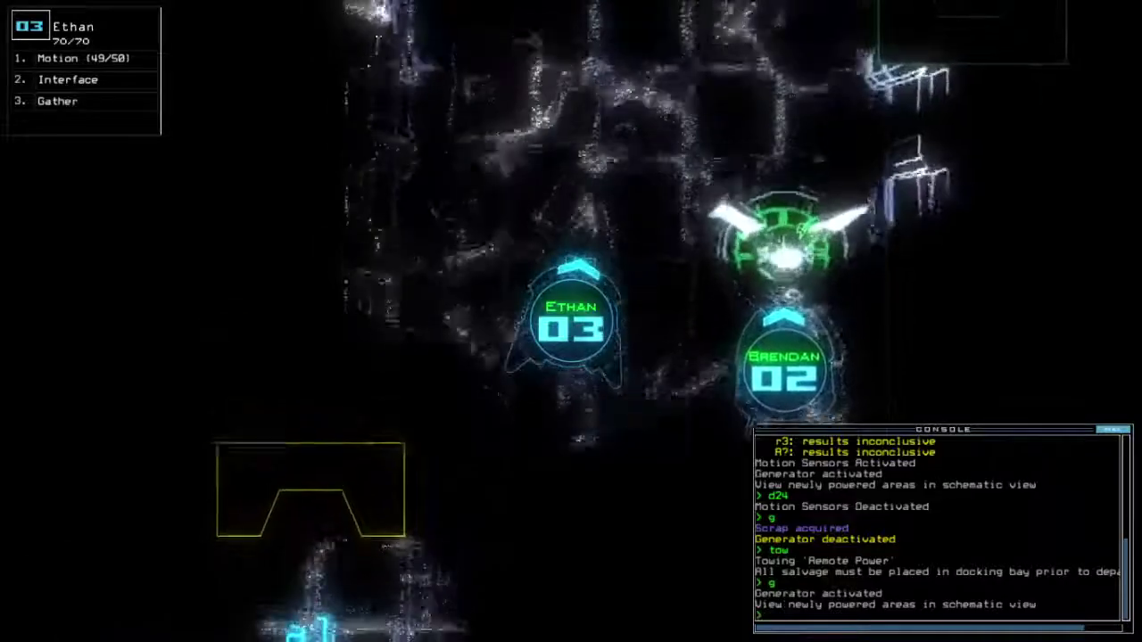
key("Up")
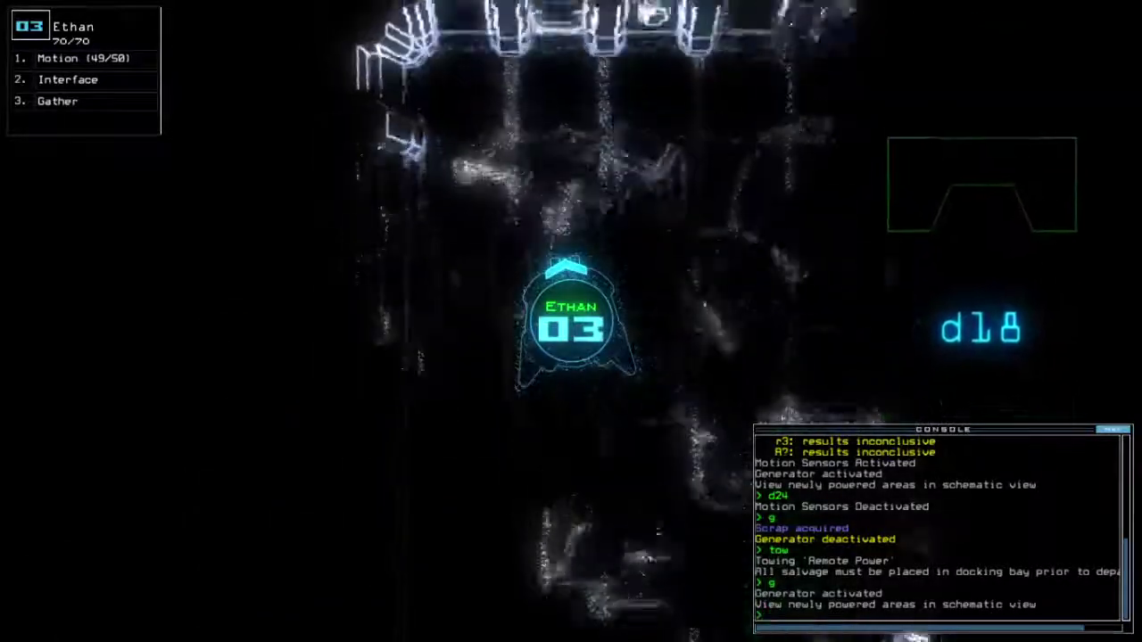
key("Right")
key("Right")
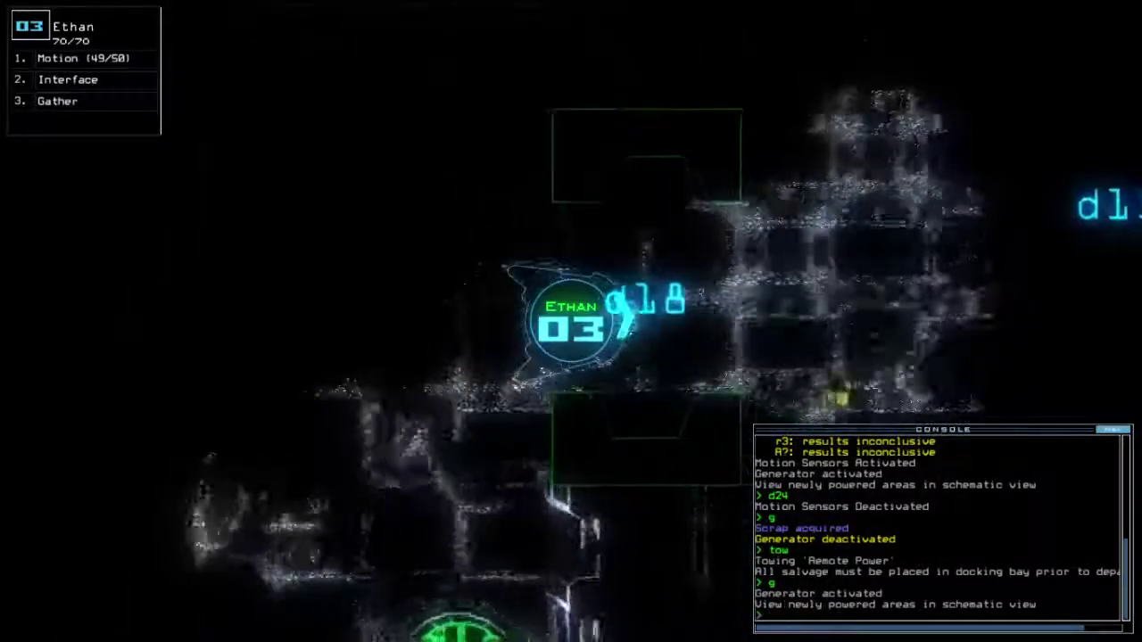
key("Up")
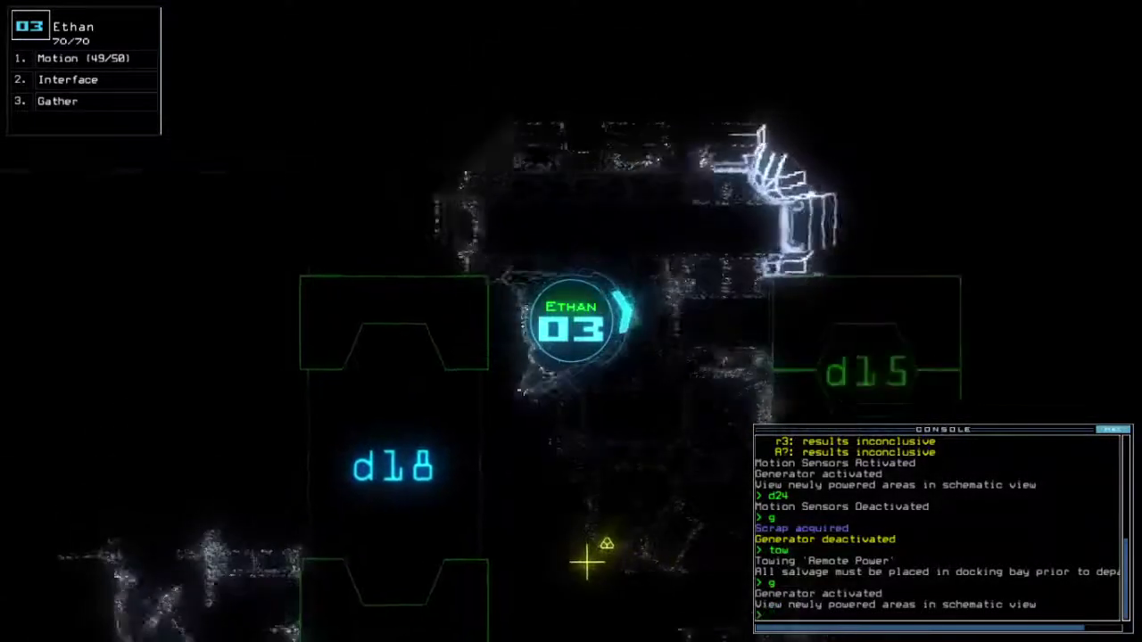
key("Right")
key("Down")
type("g")
key("Return")
key("Down")
key("Left")
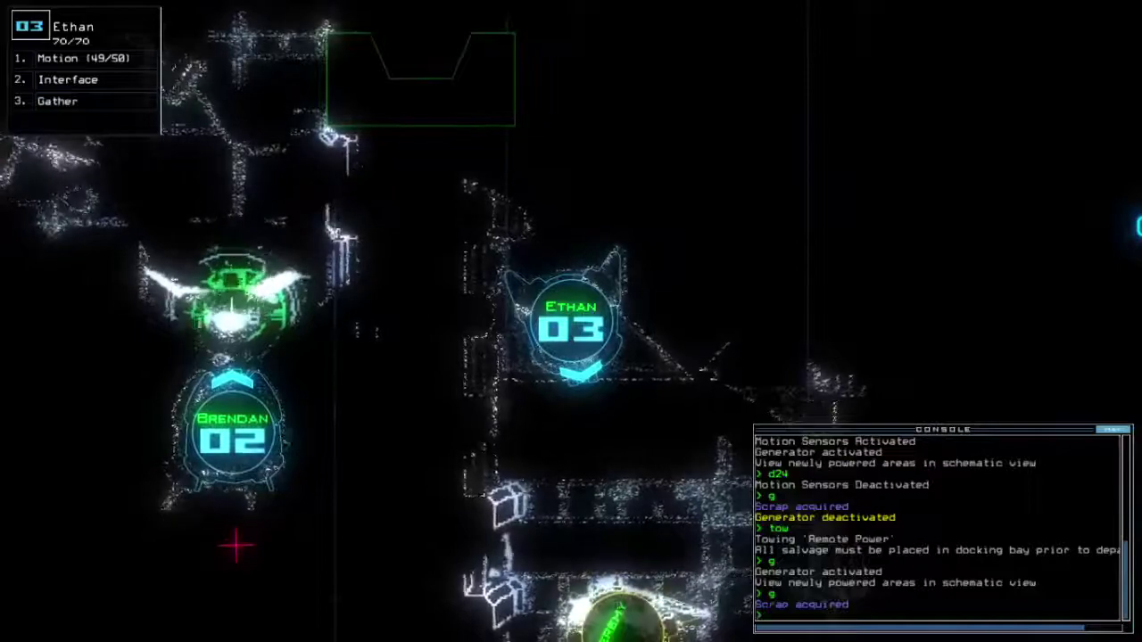
key("2")
key("Tab")
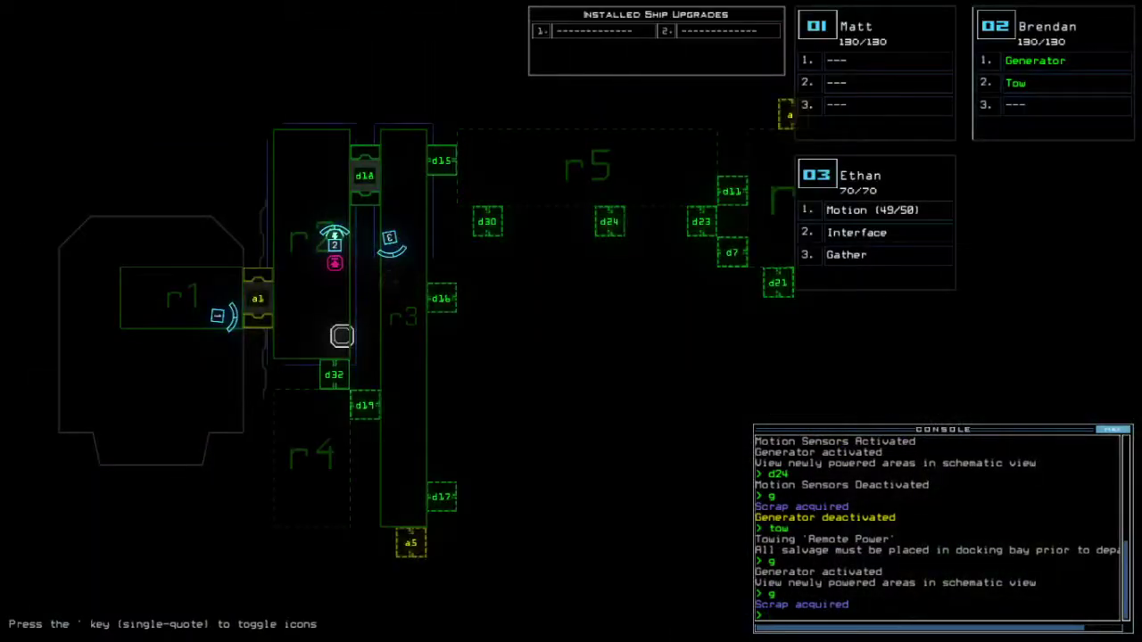
type("motion")
Rerun the motion scan and toggle door d16 twice.
key("Return")
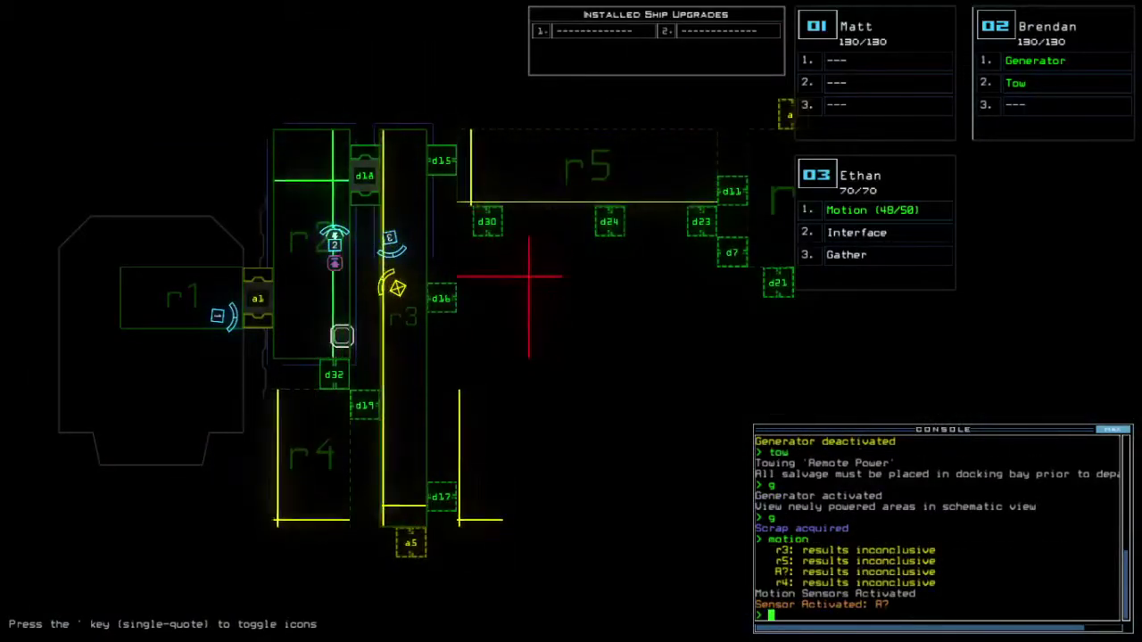
key("Tab")
type("d16")
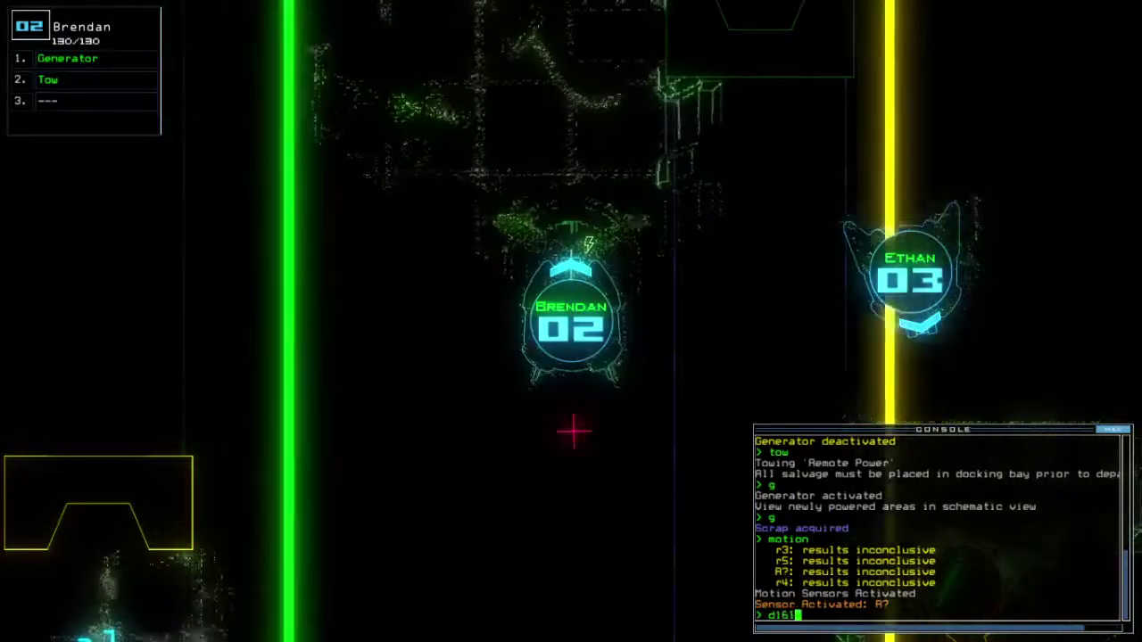
type(";d16")
key("Tab")
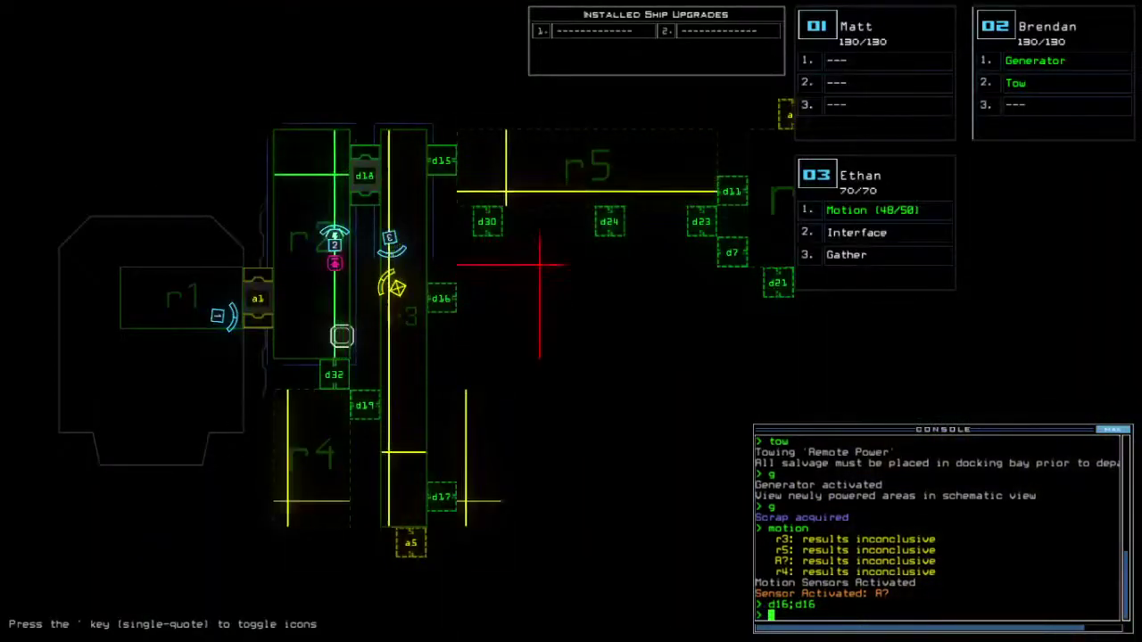
key("Tab")
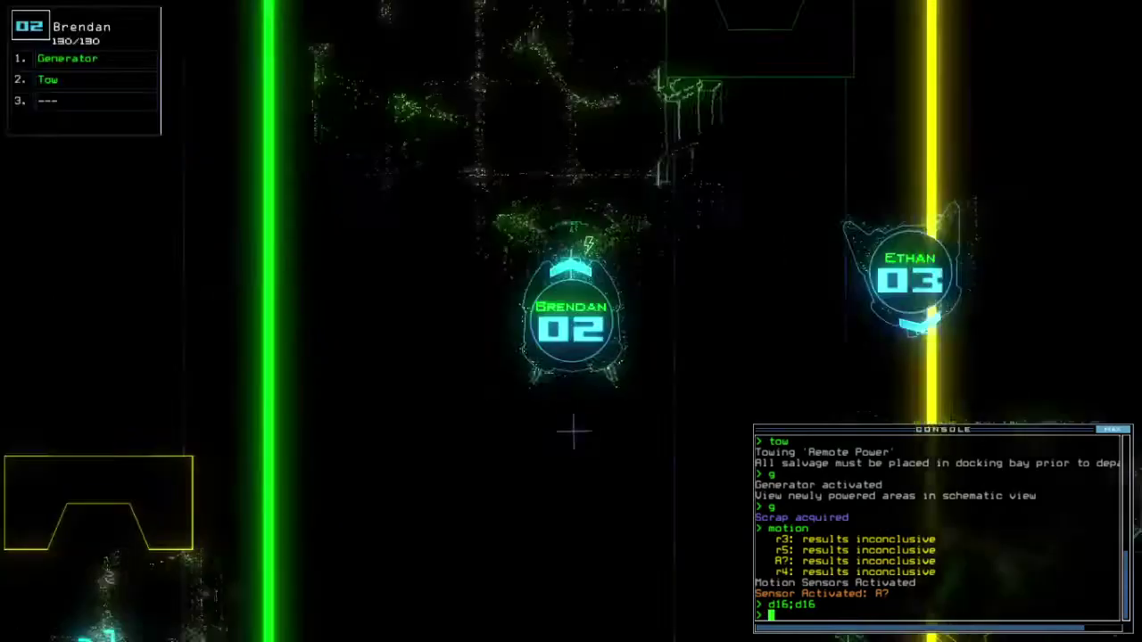
key("Up")
key("Return")
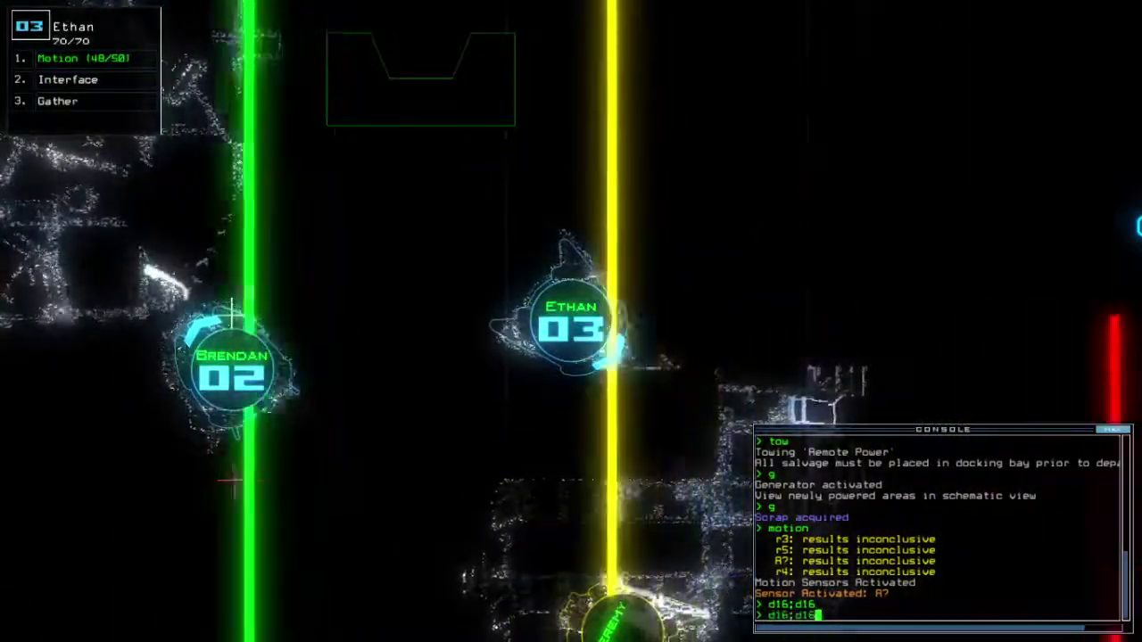
key("Tab")
key("Tab")
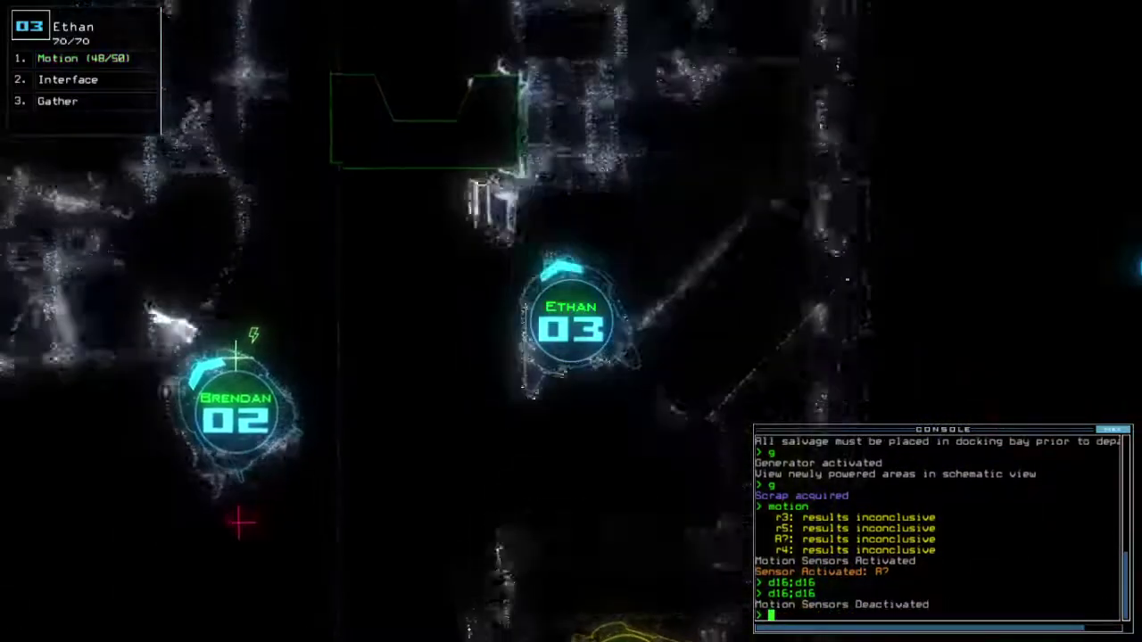
type("d15")
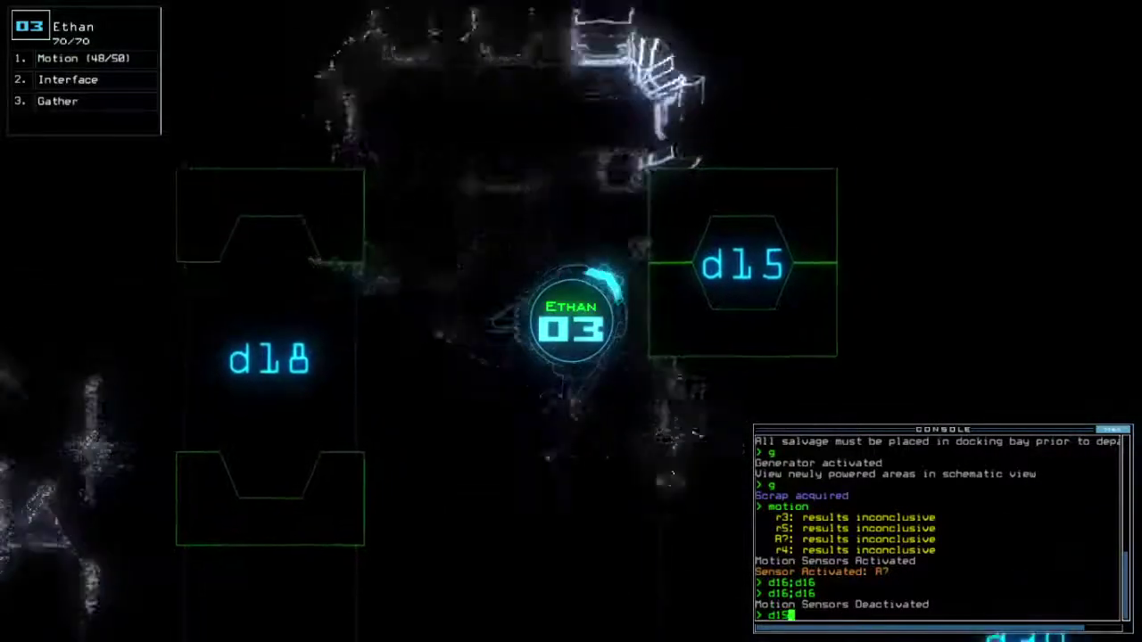
Open door d15 and drive drone 03 through the doorway.
key("Tab")
key("Return")
key("Tab")
key("Right")
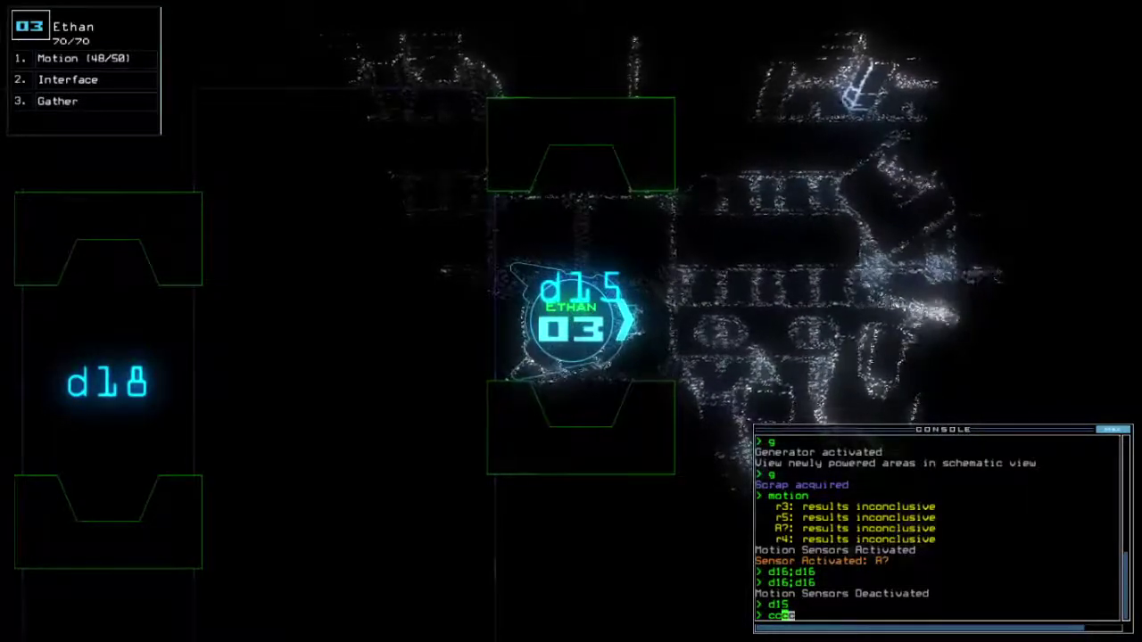
key("Tab")
key("Tab")
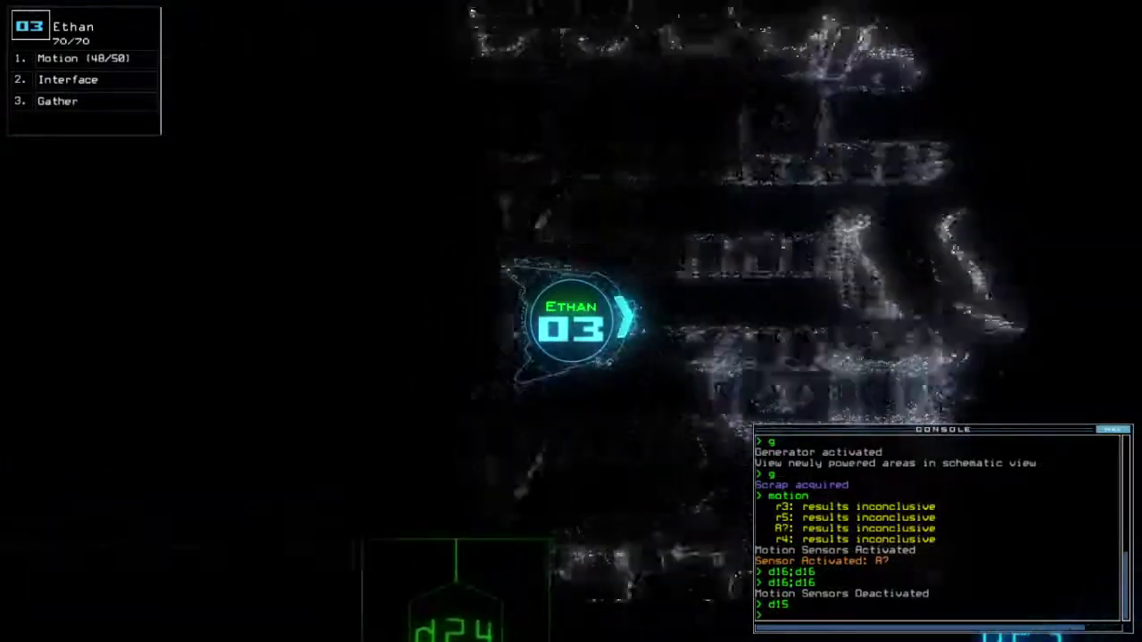
type("motion")
Scan for motion, open doors d24 and d23, and drive drone 03 down the corridor.
key("Return")
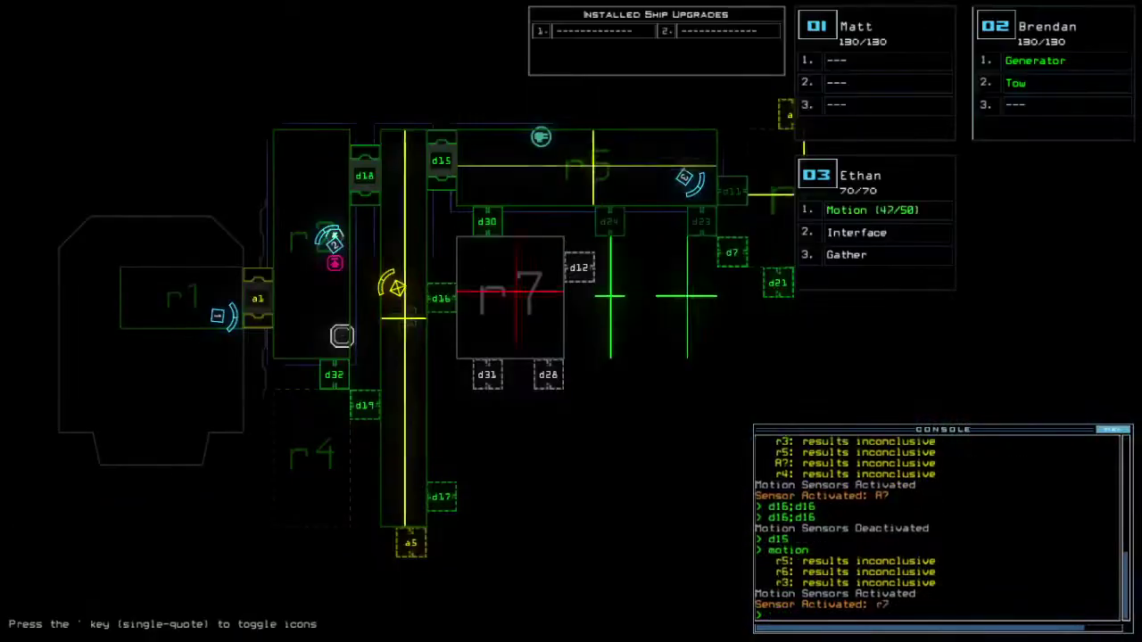
type("d24")
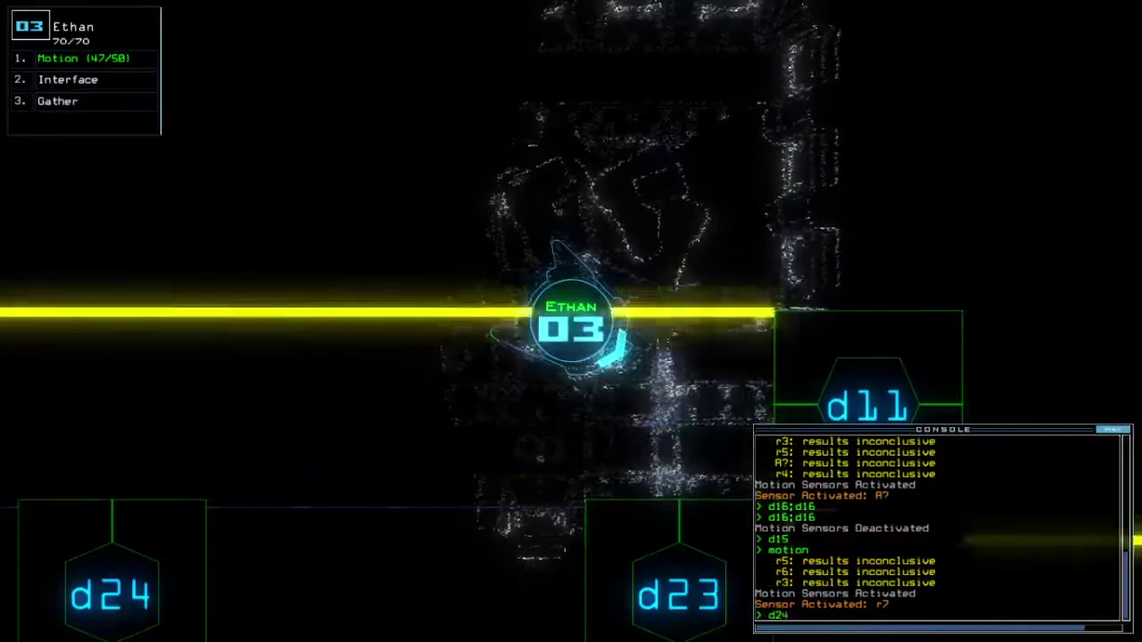
type(" d24 d23 d")
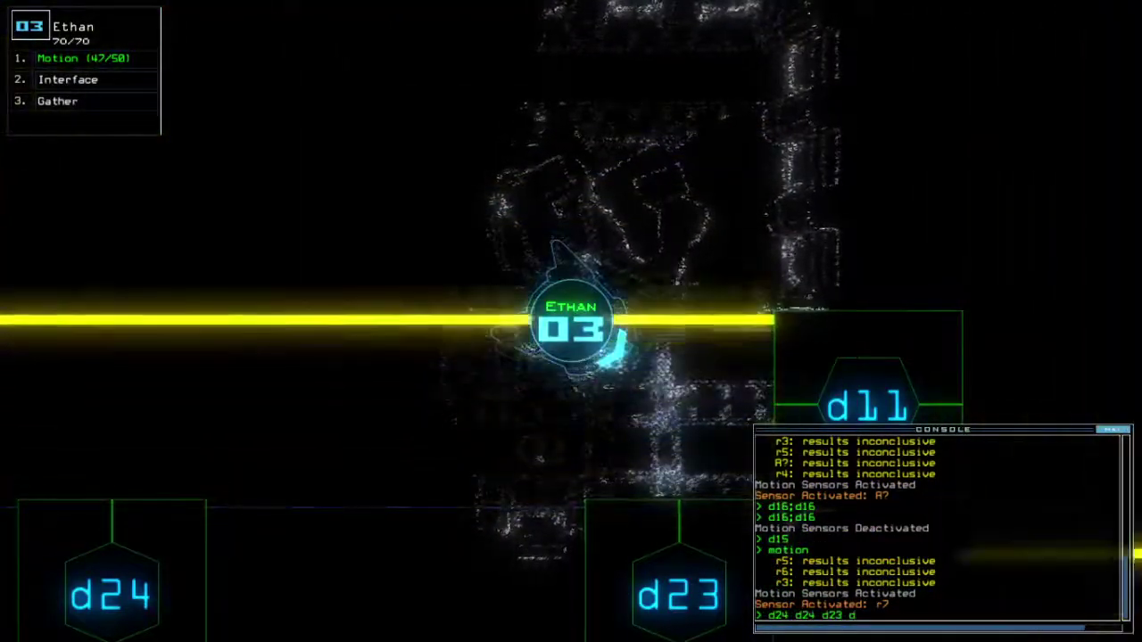
type("23")
key("Return")
type("d23")
key("Return")
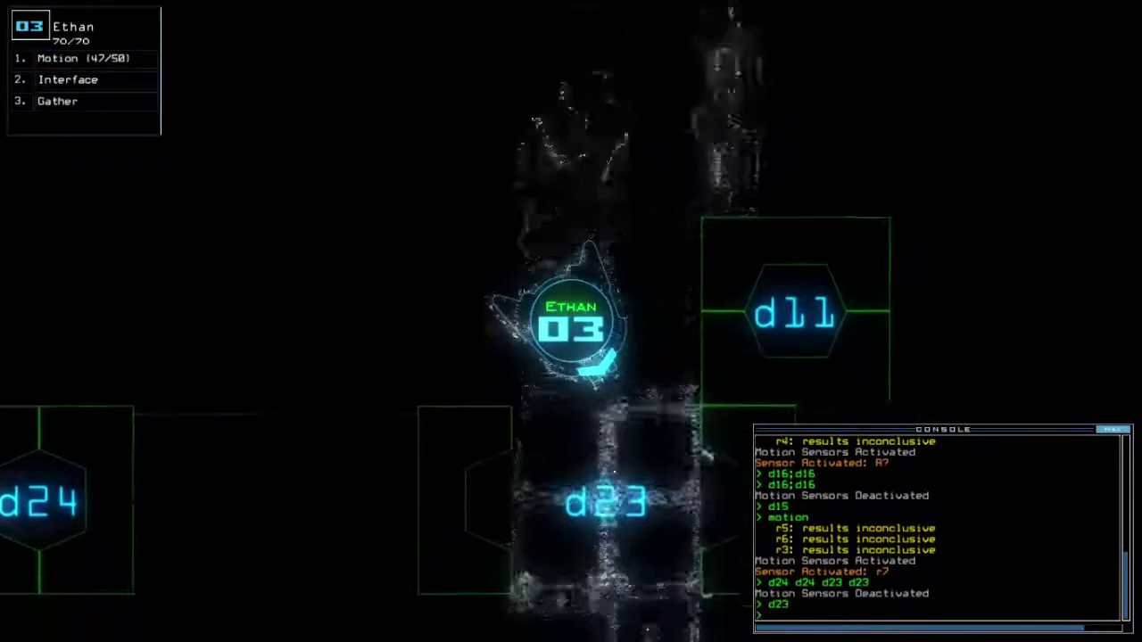
key("Down")
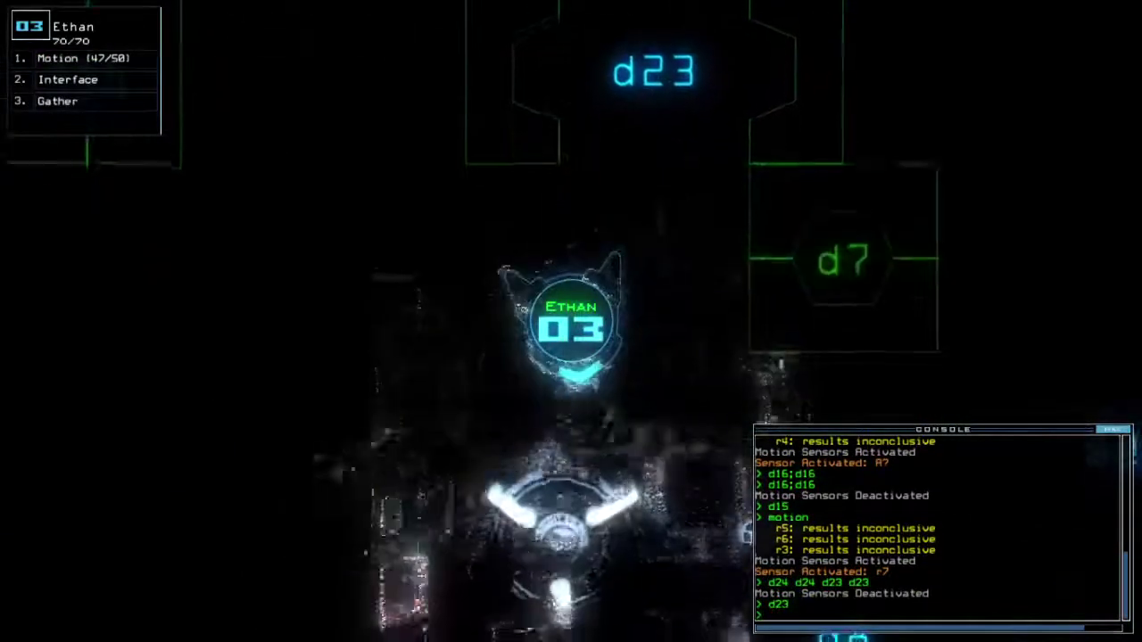
key("Down")
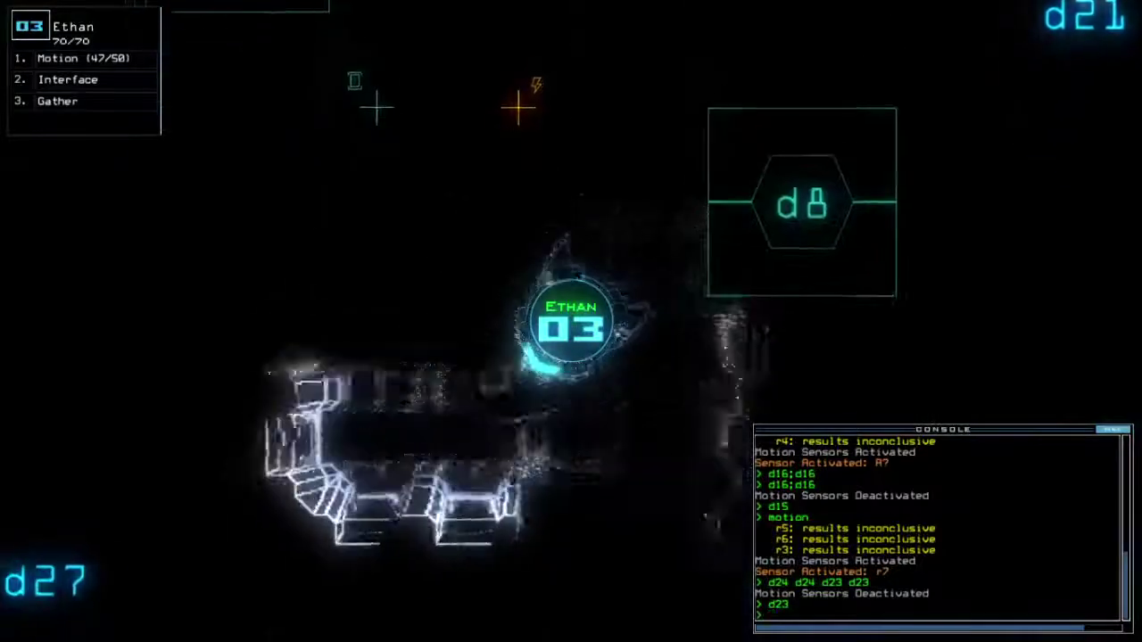
key("Down")
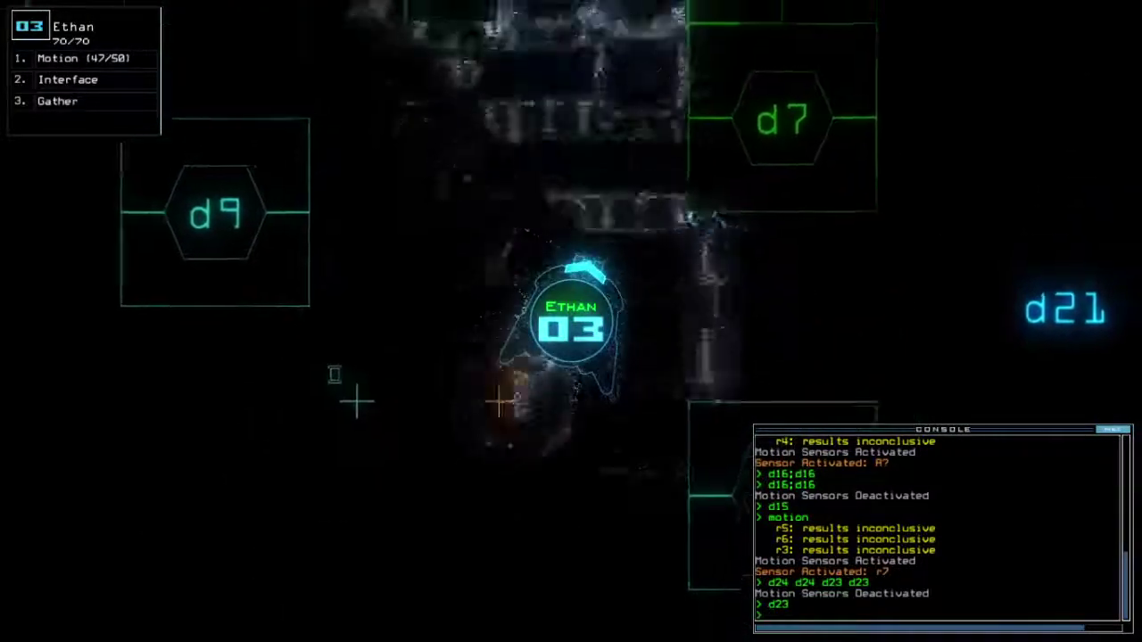
key("Tab")
key("Tab")
type("d7")
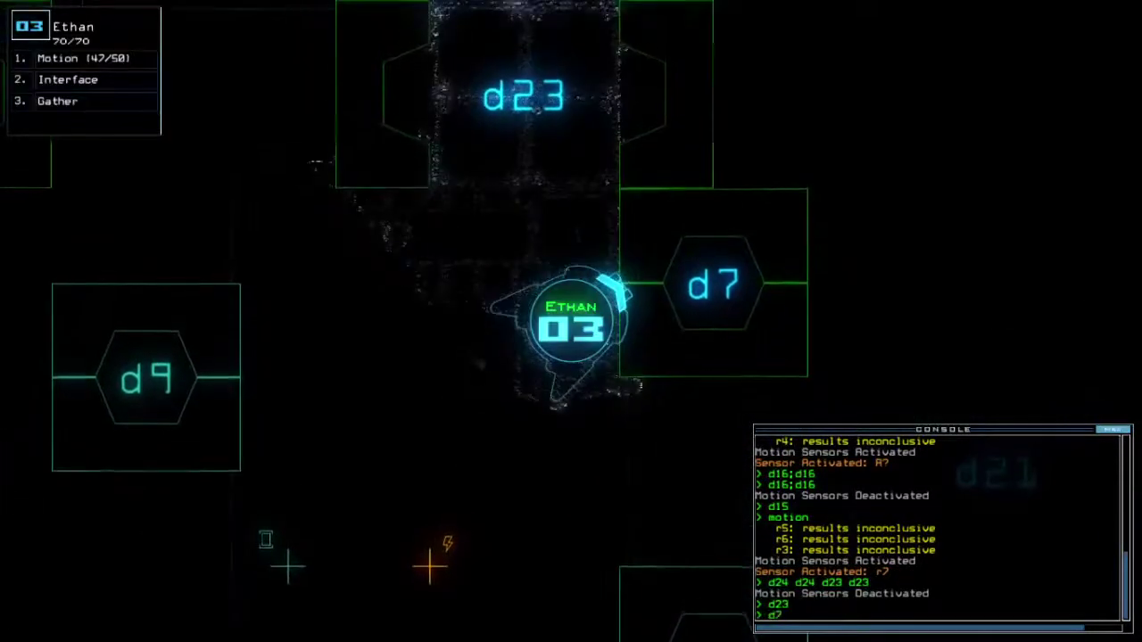
Open door d7, drive drone 03 through it and collect the nearby scrap.
key("Return")
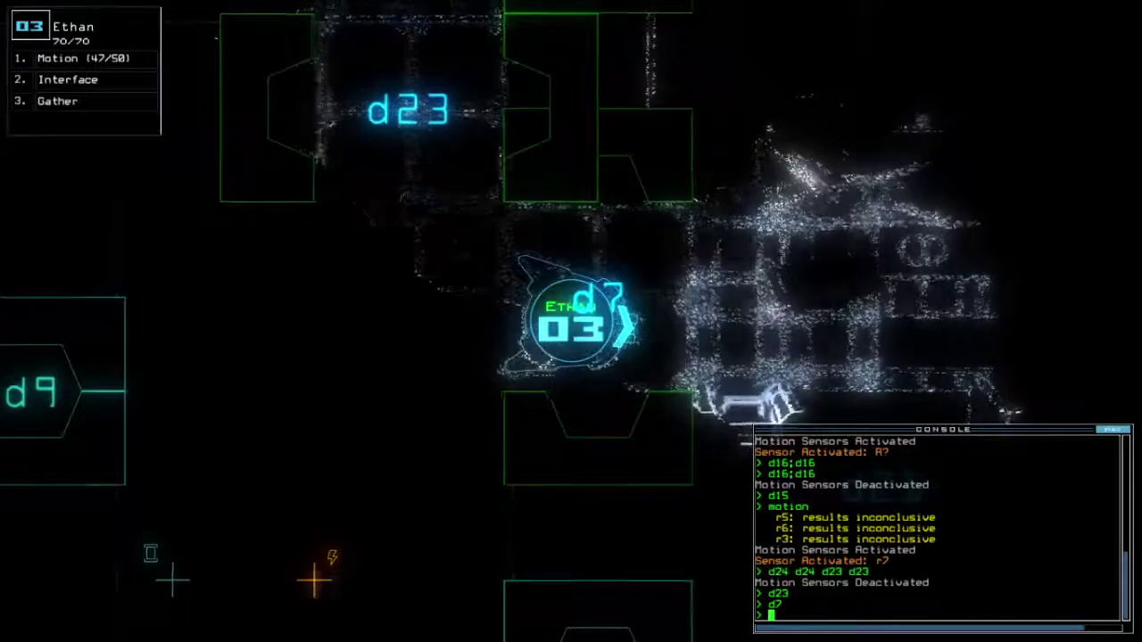
key("Right")
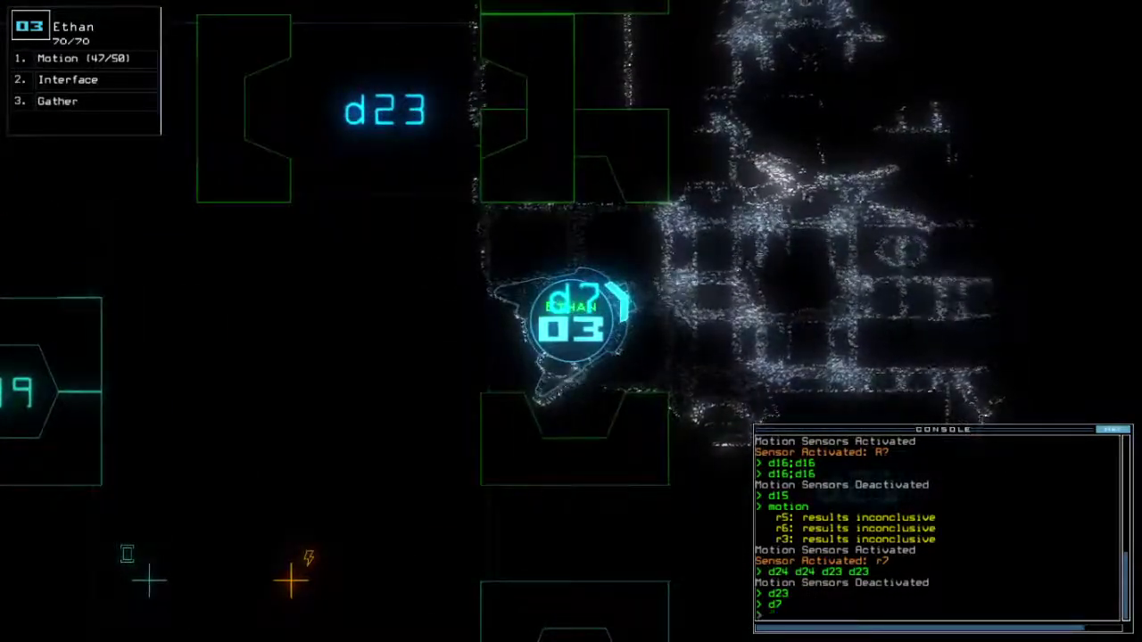
key("Right")
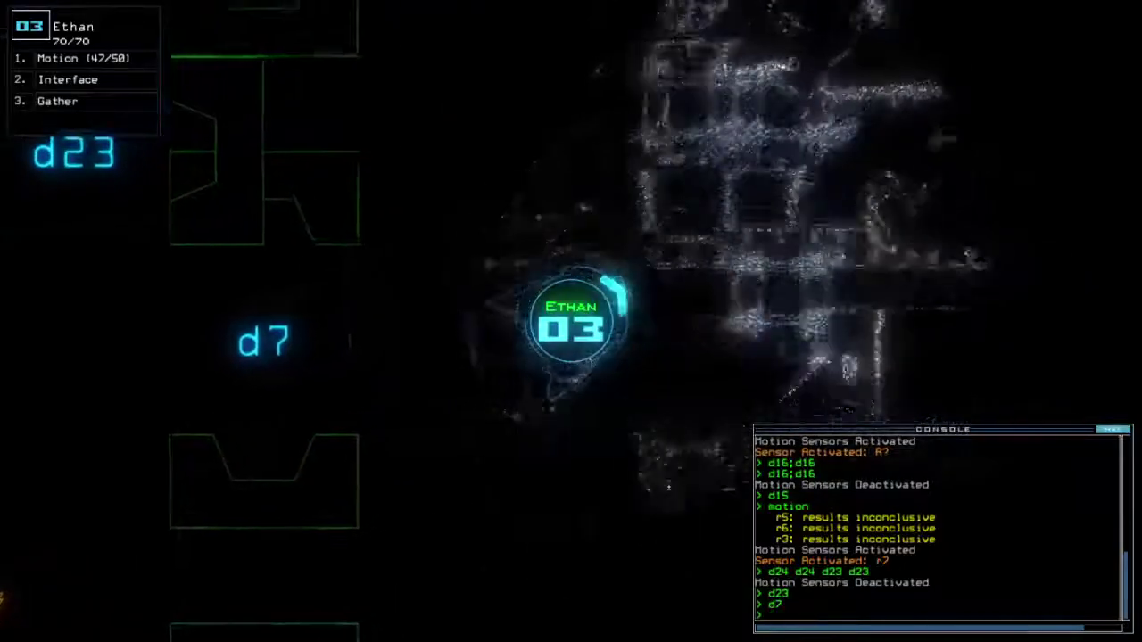
key("Up")
type("g")
key("Return")
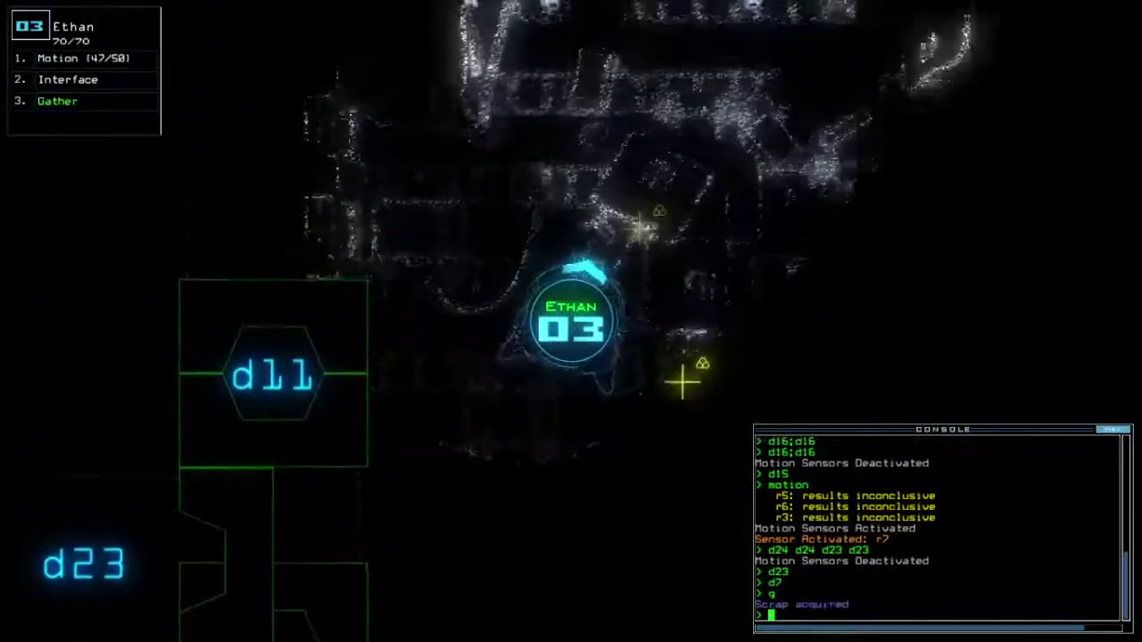
type("g")
key("Return")
Interface drone 03, cycle defenses on and off, close all doors and toggle d30.
key("Right")
key("Up")
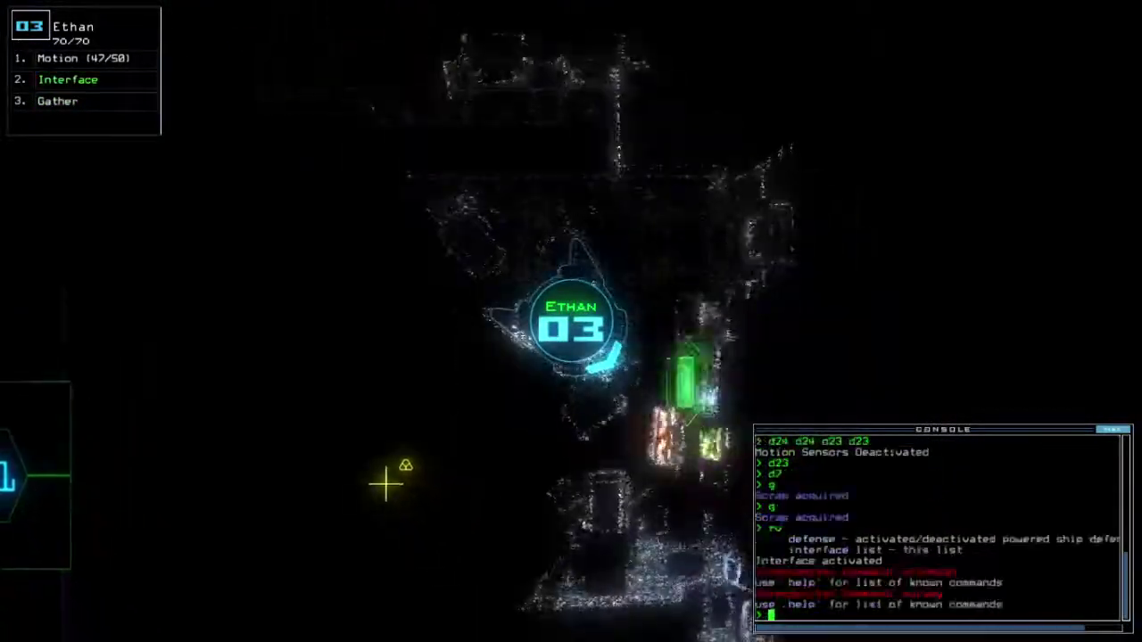
key("Tab")
type("df")
key("Return")
type("df")
key("Return")
type("cccc")
key("Return")
type("d30")
key("Return")
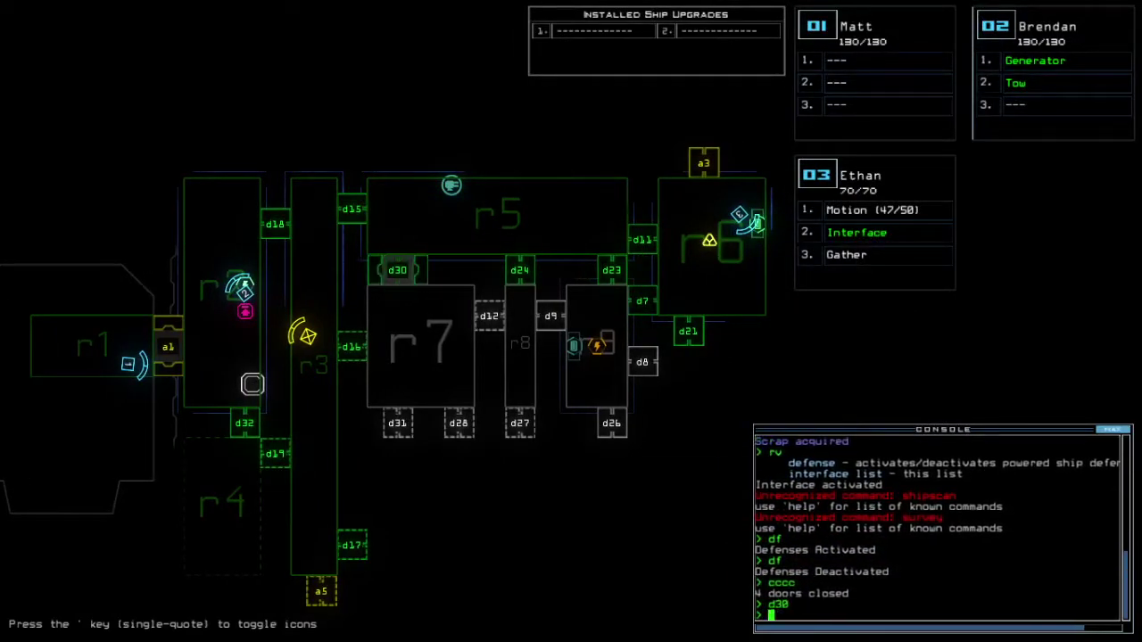
Drive drone 03 across the ship, open door d21, then close the open door.
key("Tab")
type("g")
key("Return")
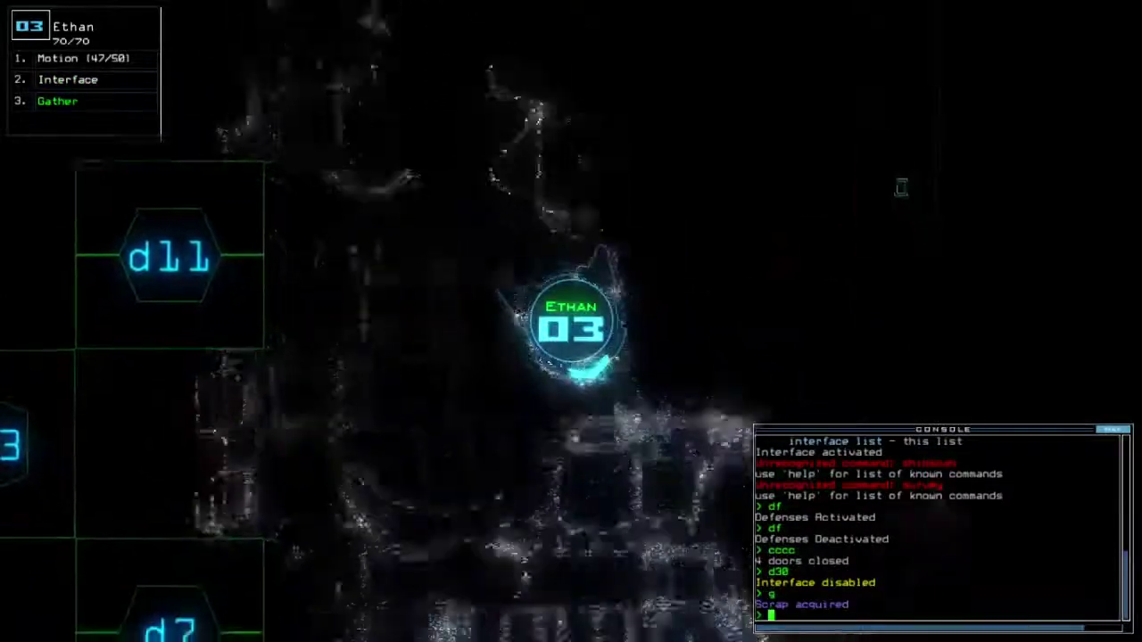
key("Down")
type("c")
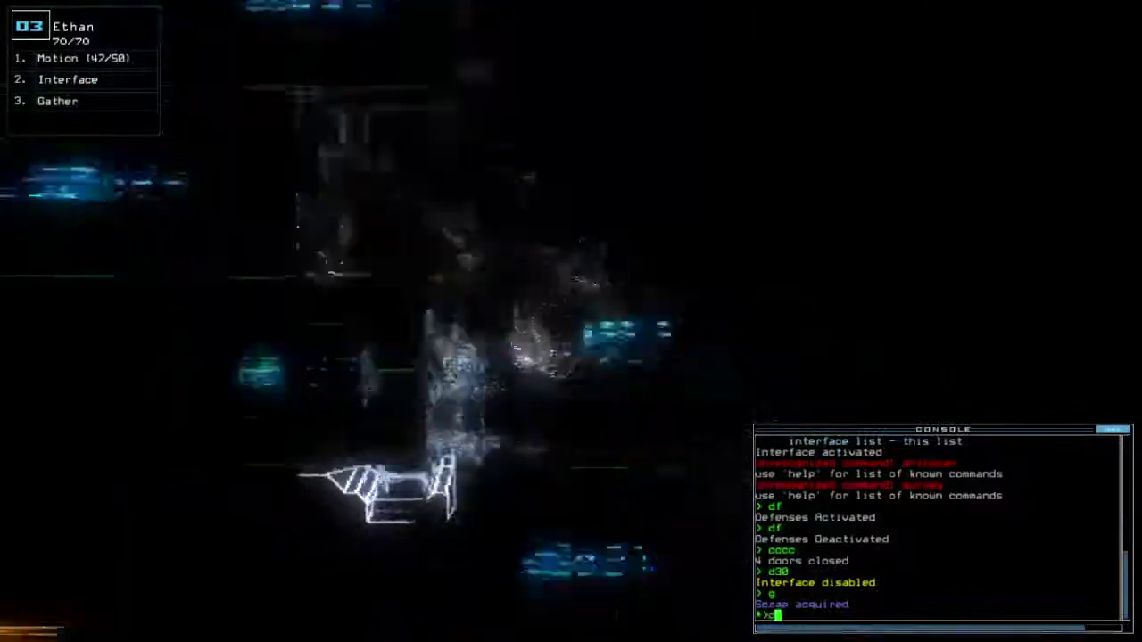
type("21;d21")
key("Tab")
key("Return")
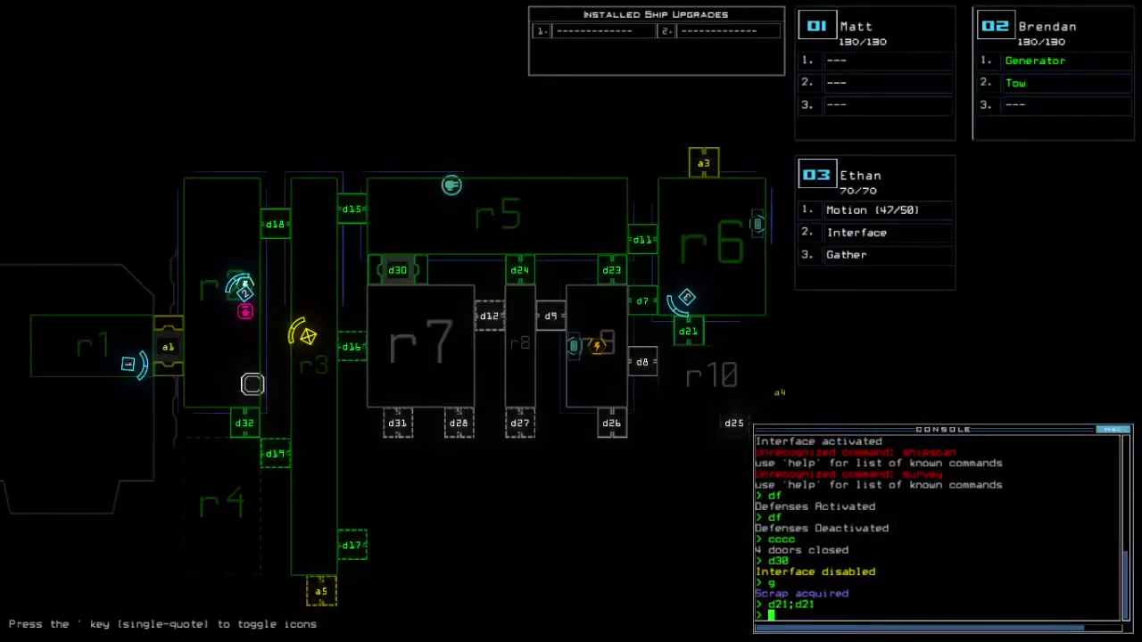
key("Tab")
type("cccc")
key("Return")
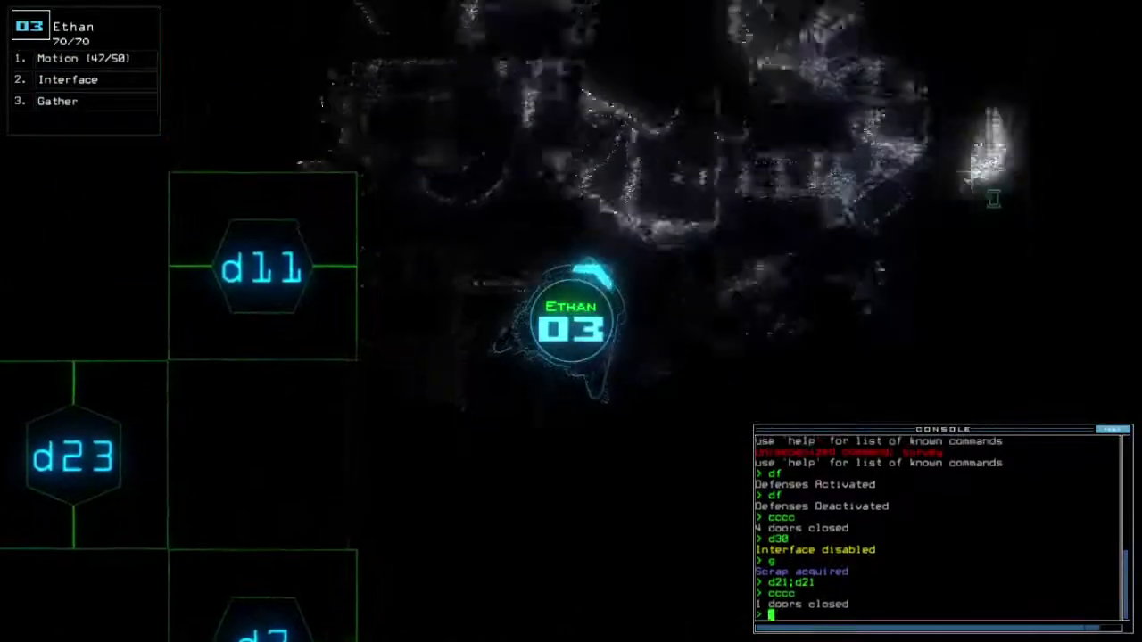
type("dct")
Cycle defenses on and off, open door d11 and send drone 02 back to r1.
key("Return")
type("df")
key("Return")
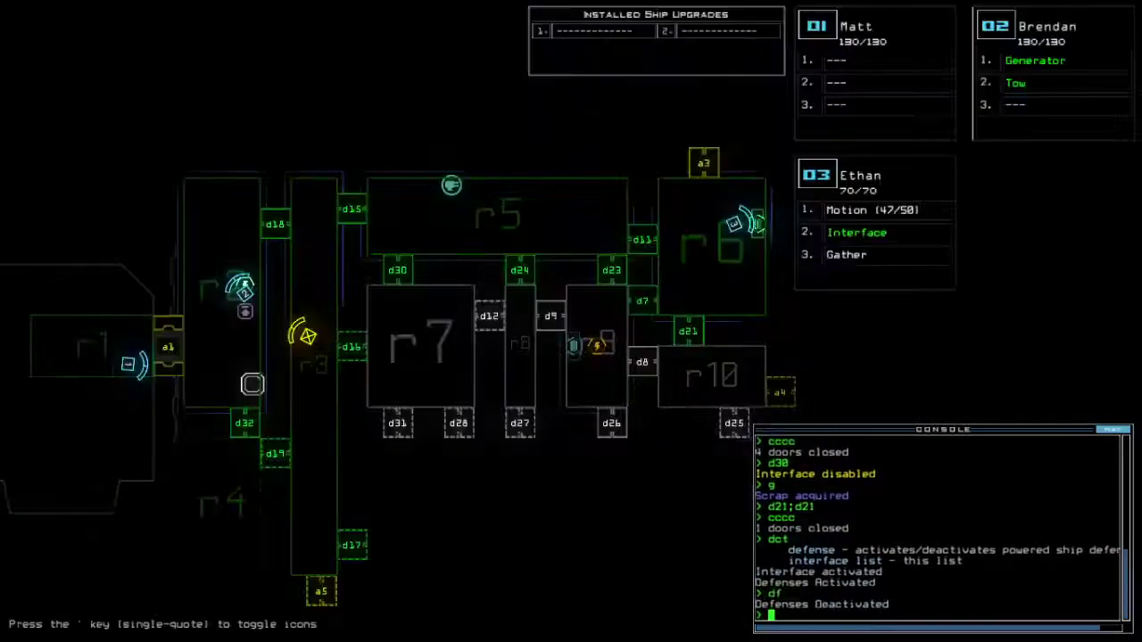
key("Tab")
type("d11")
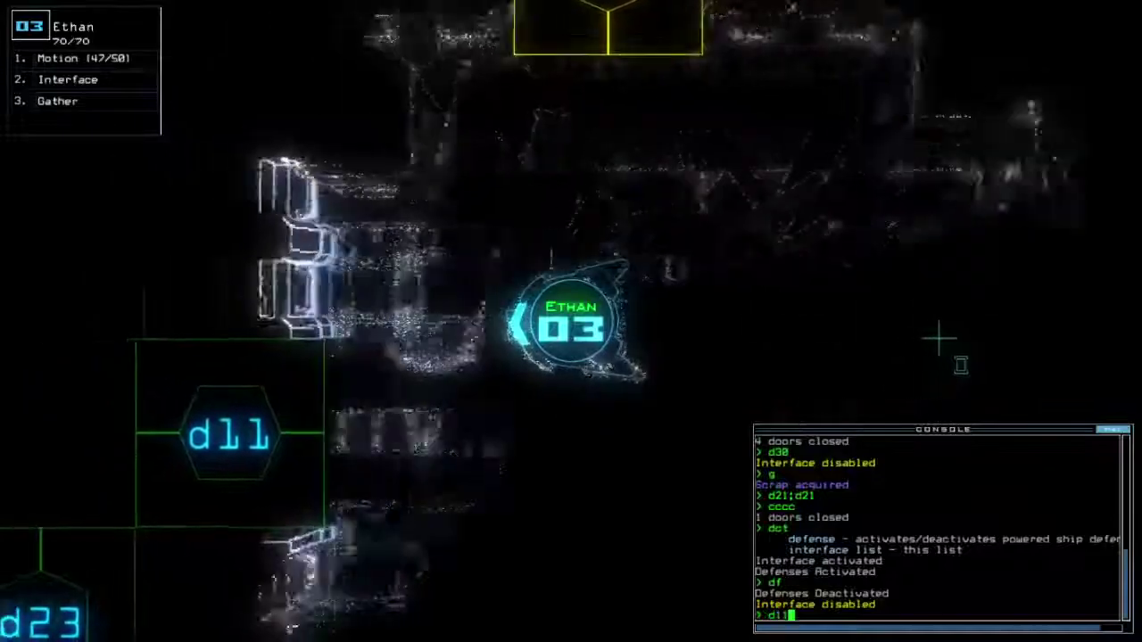
key("Return")
type("back 2")
key("Return")
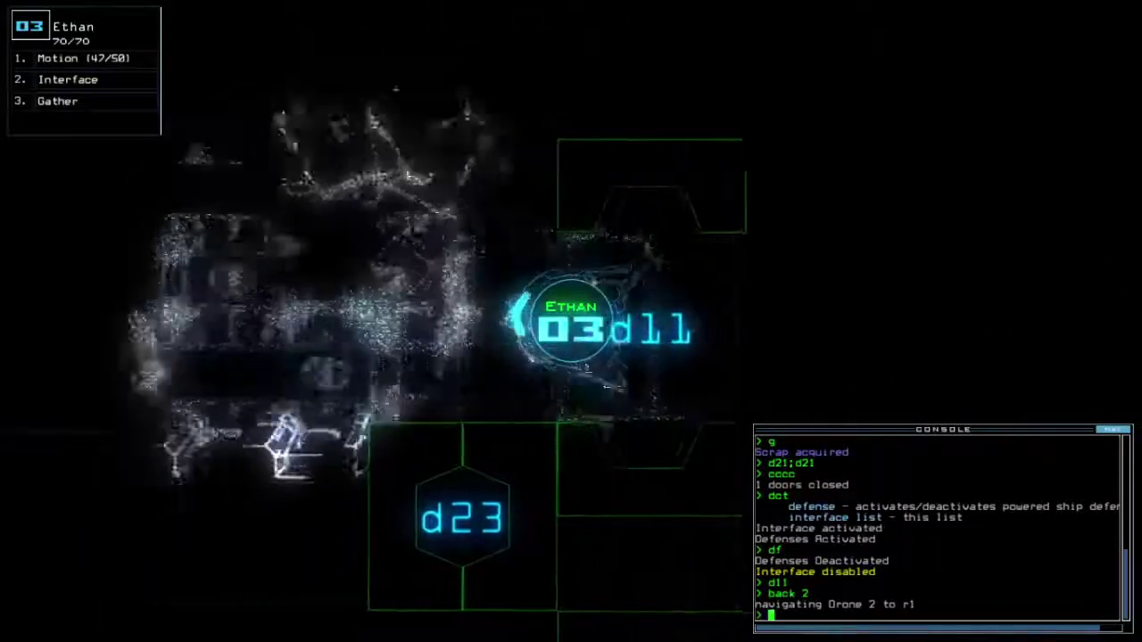
Stop drone 02 towing, run its generator, then toggle door d18.
key("Tab")
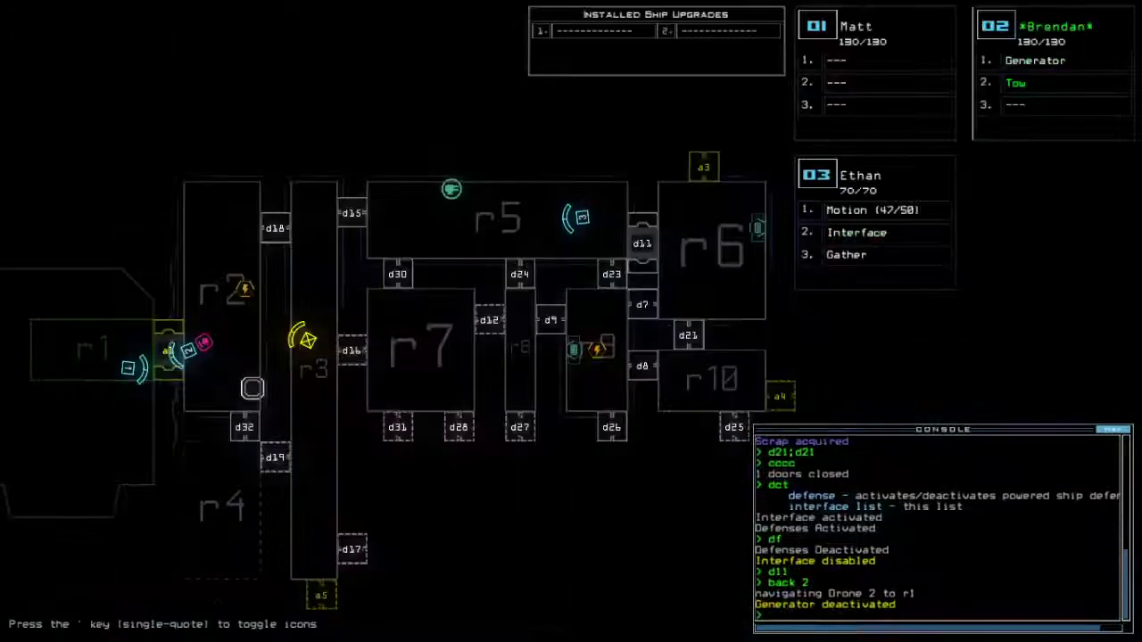
type("2")
type("tow")
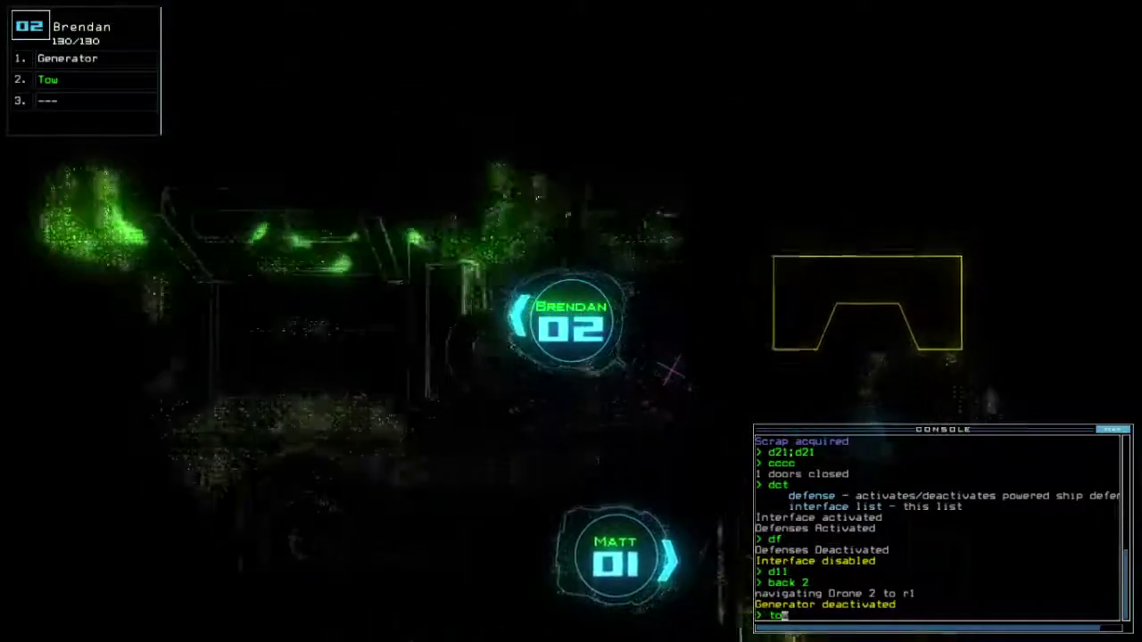
key("Return")
key("Tab")
key("Left")
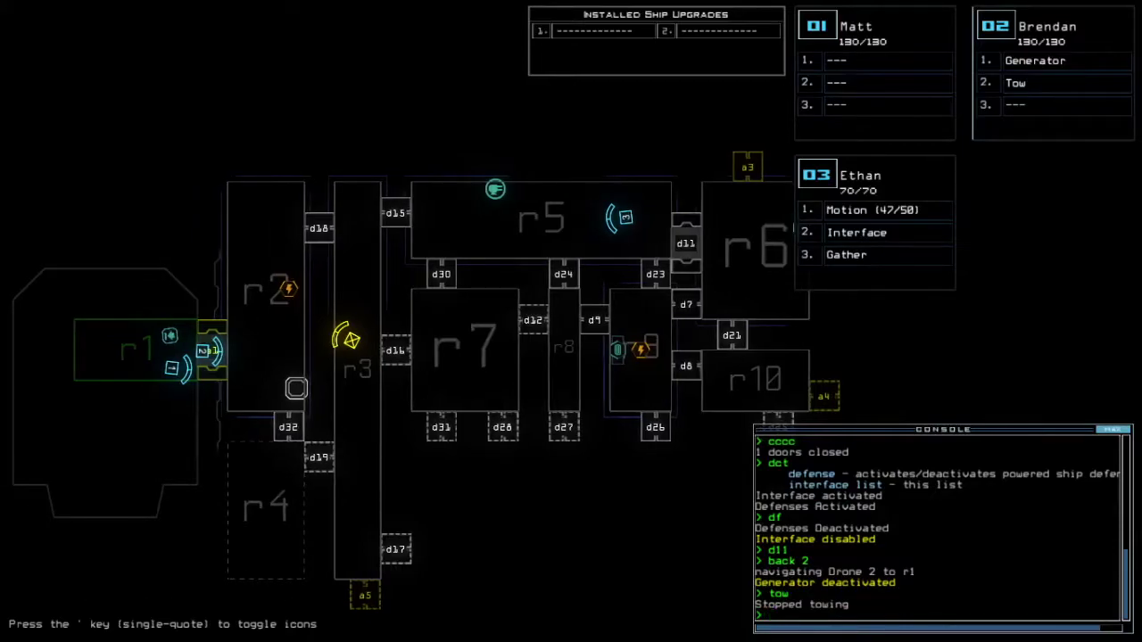
key("Tab")
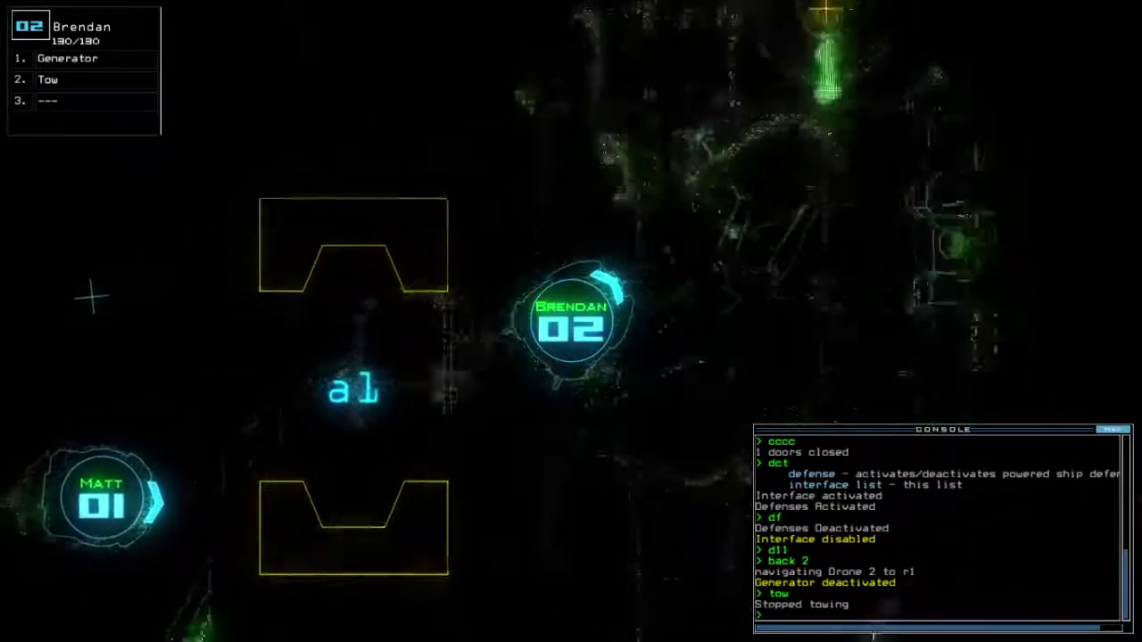
type("ge")
key("Tab")
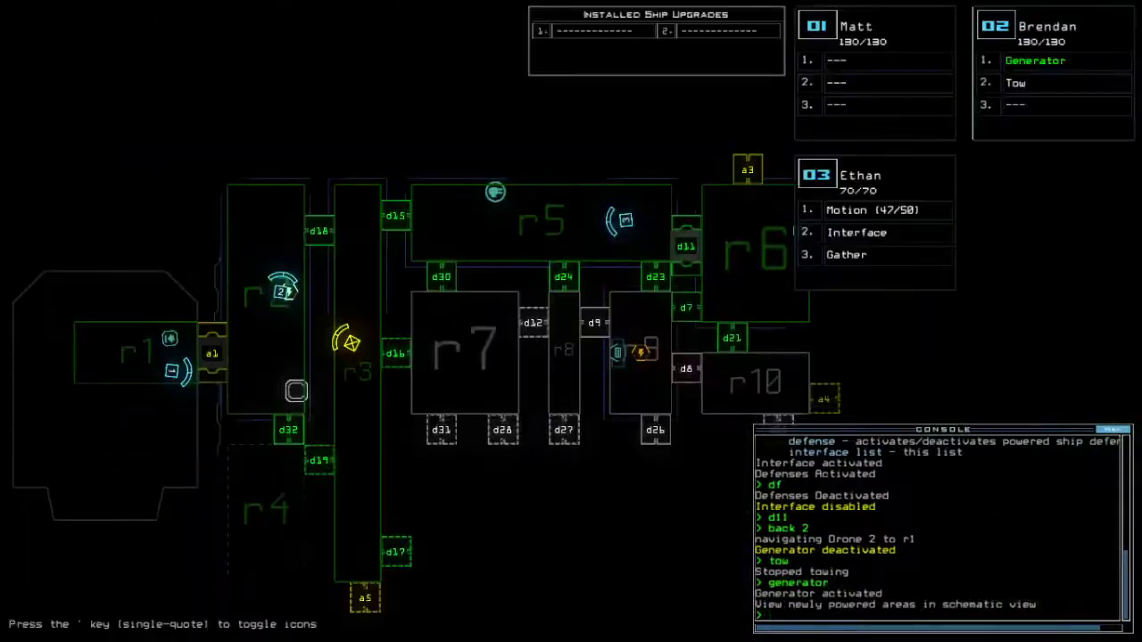
Toggle door d18 and give Brendan the Gather upgrade.
key("Return")
key("Tab")
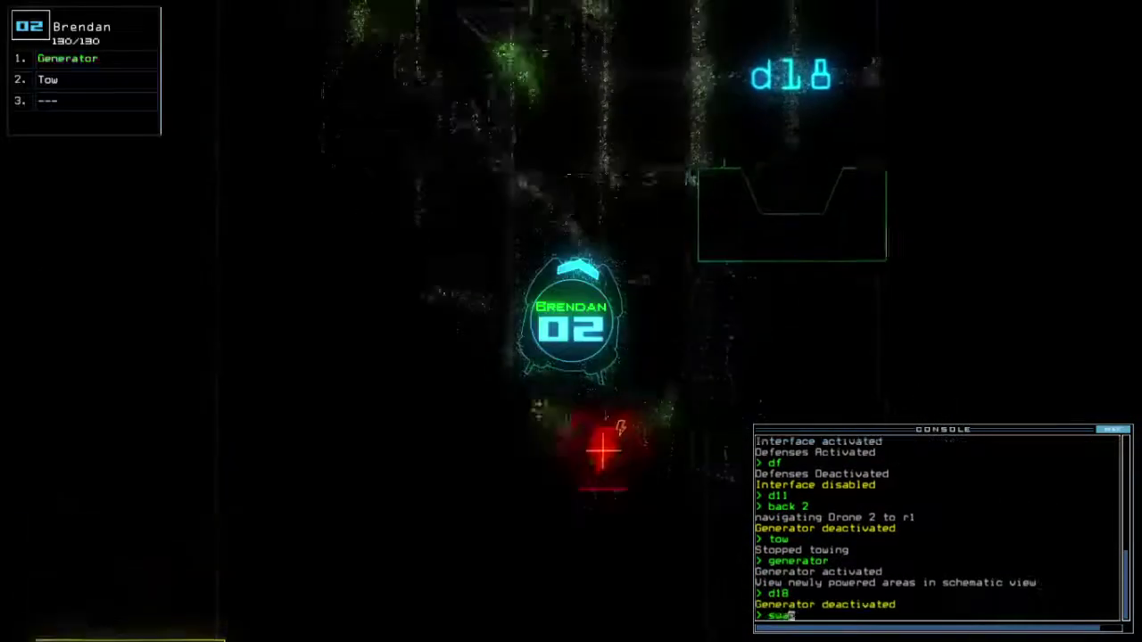
key("Return")
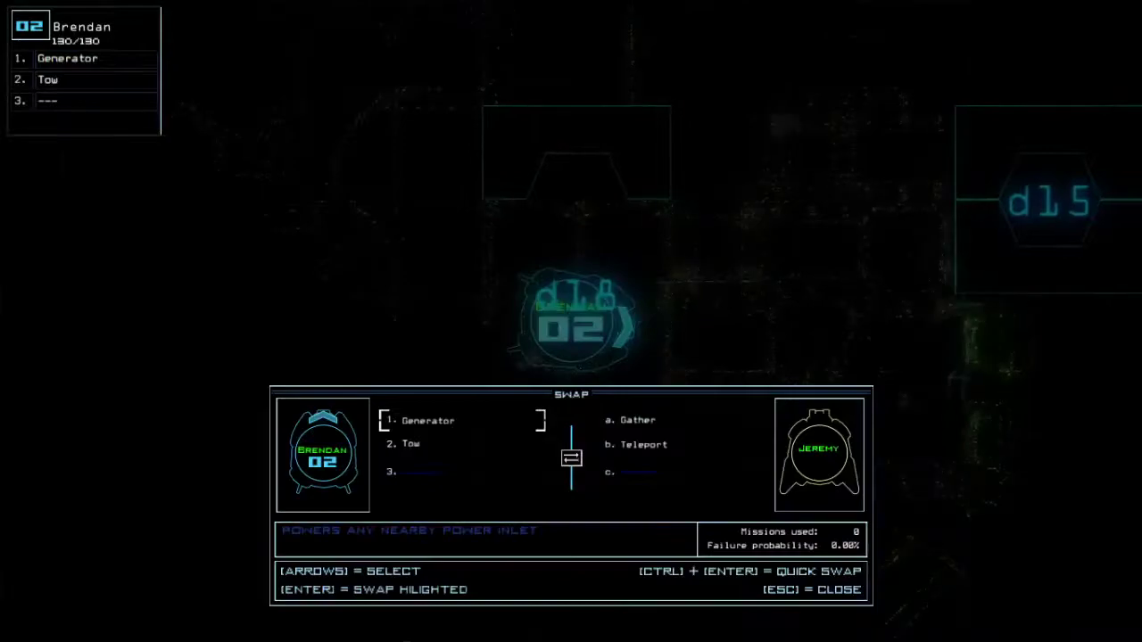
key("Escape")
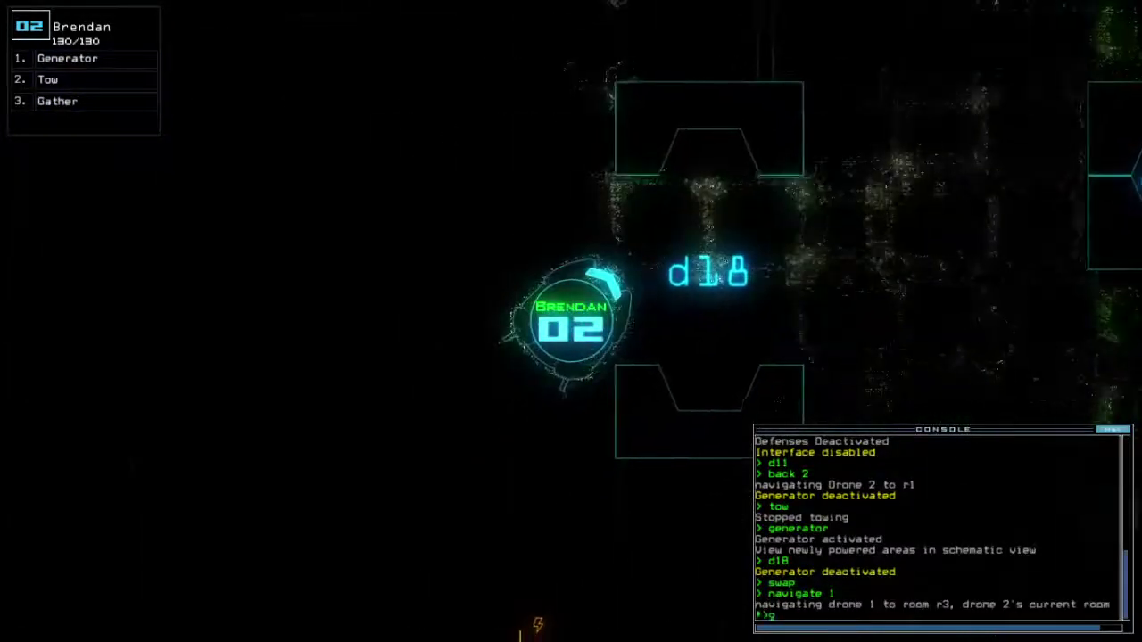
key("Tab")
key("Tab")
type("g")
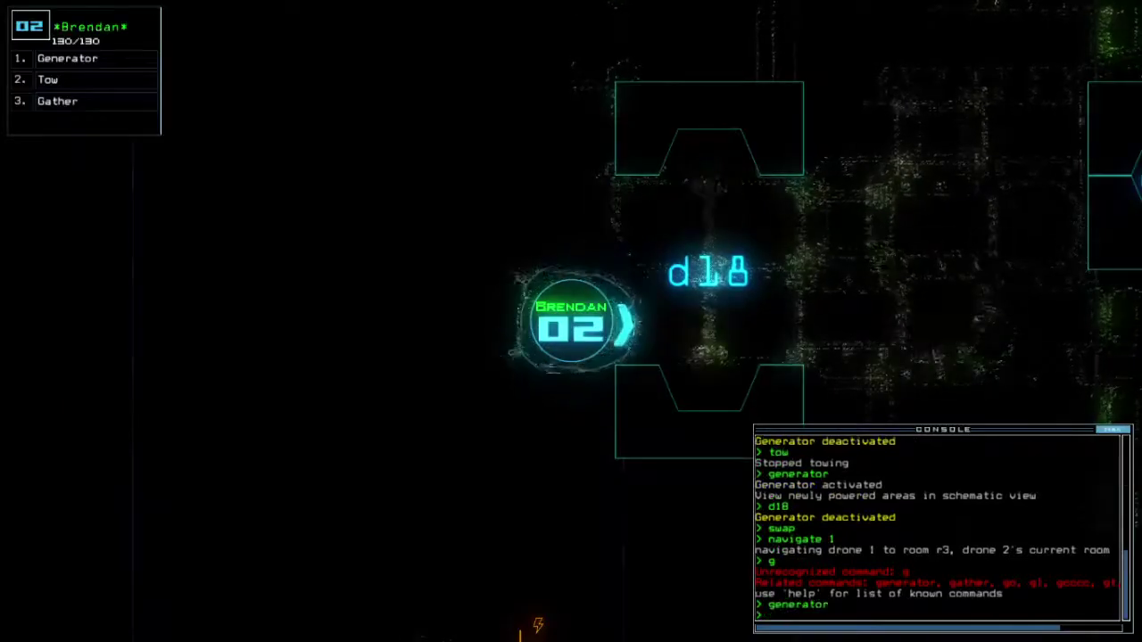
type("1")
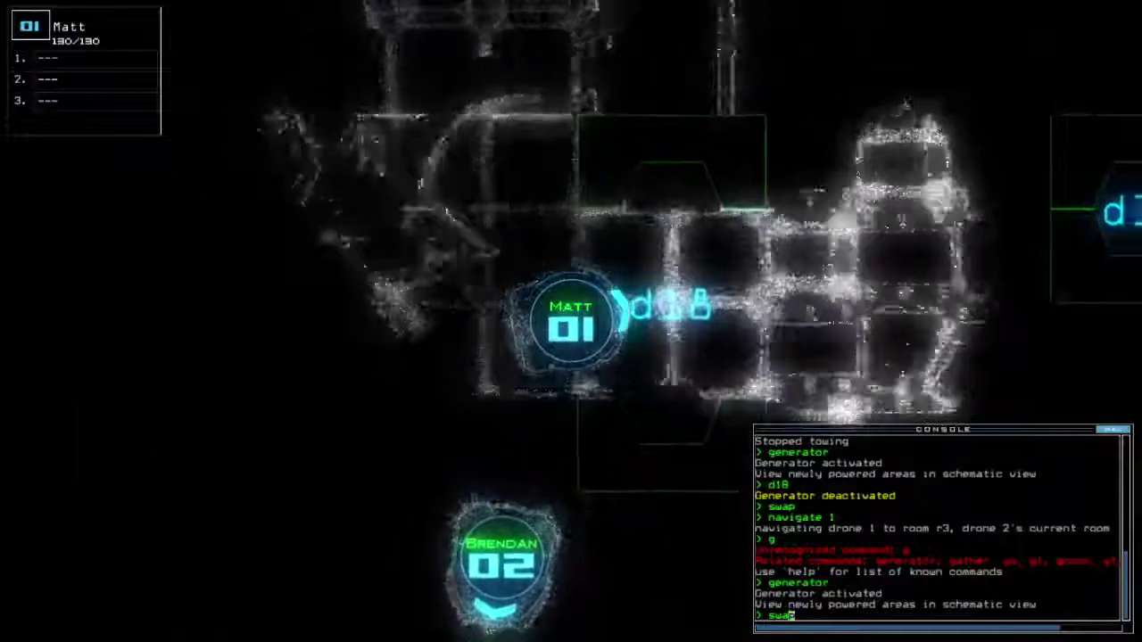
type("swap")
Give Matt the Teleport upgrade and teleport his drone into room r3.
key("Return")
key("Return")
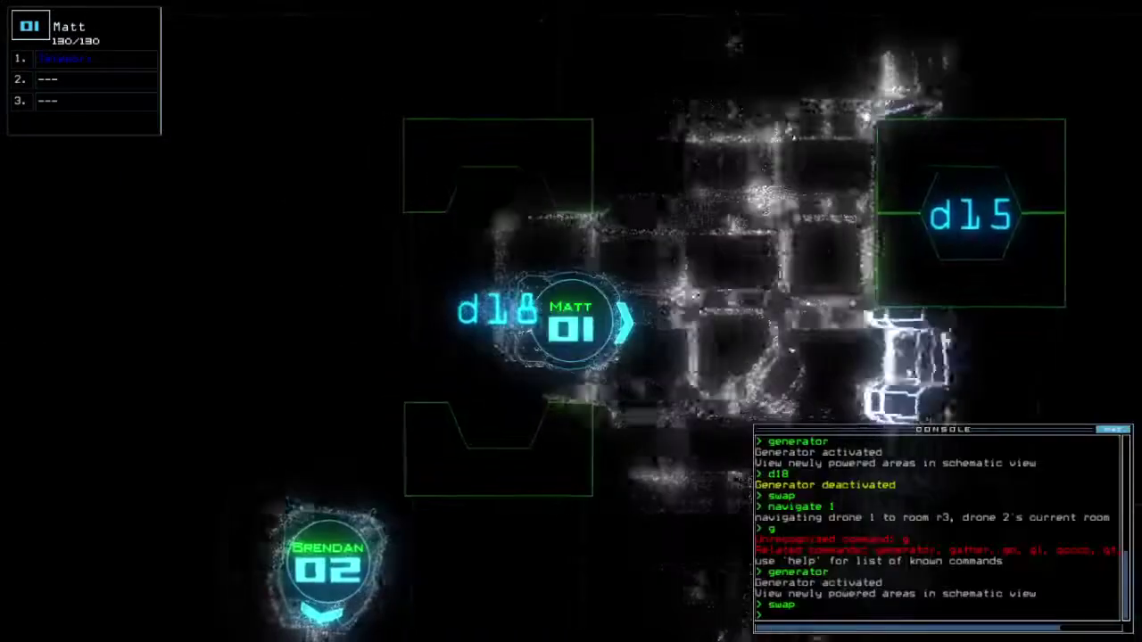
type("d18")
key("Return")
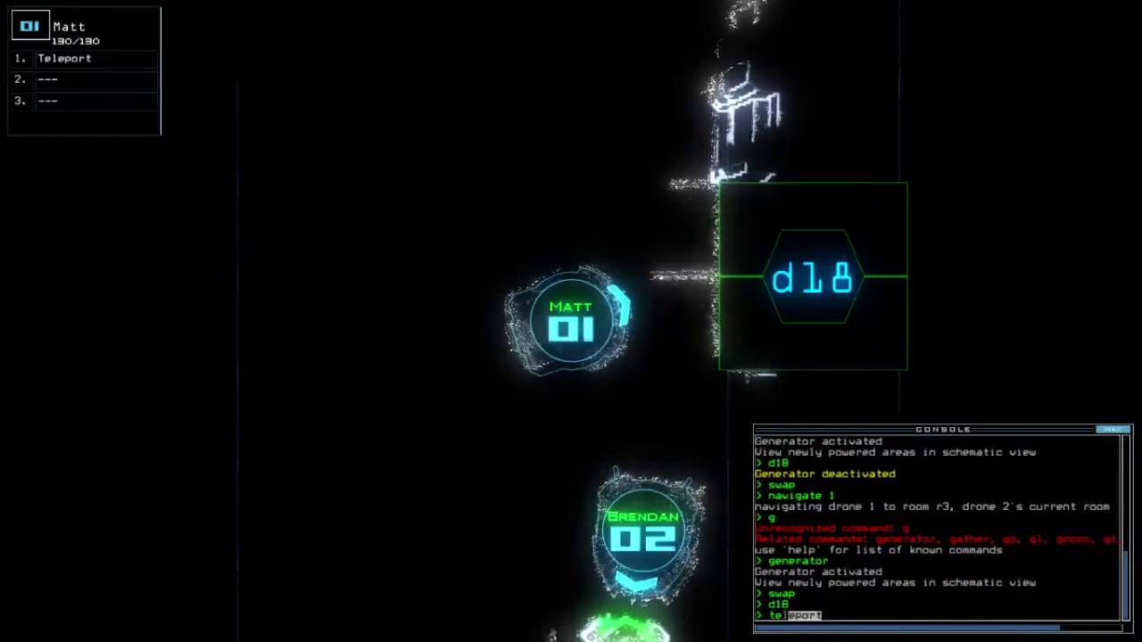
type("3")
key("Return")
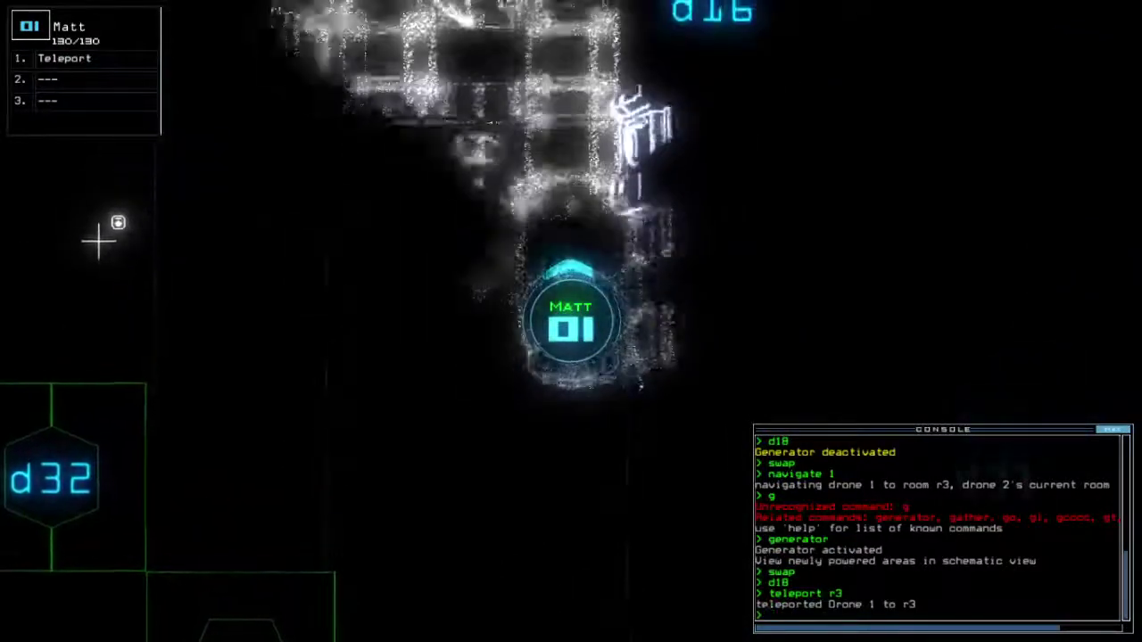
Move the Tow upgrade from Brendan to Matt.
key("Tab")
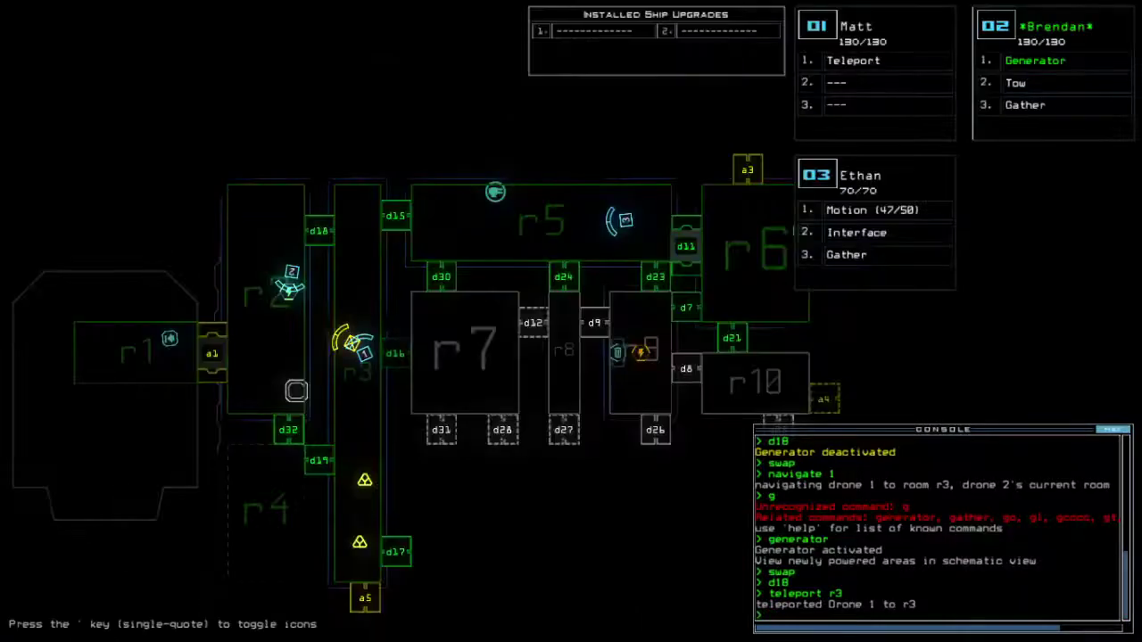
key("Tab")
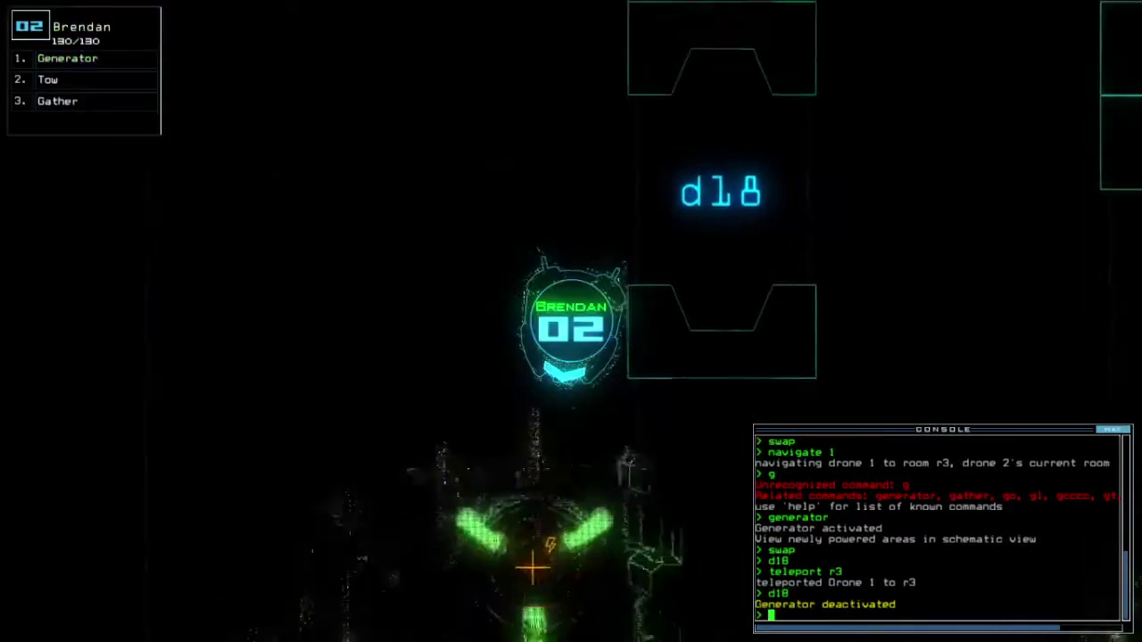
type("swap")
key("Return")
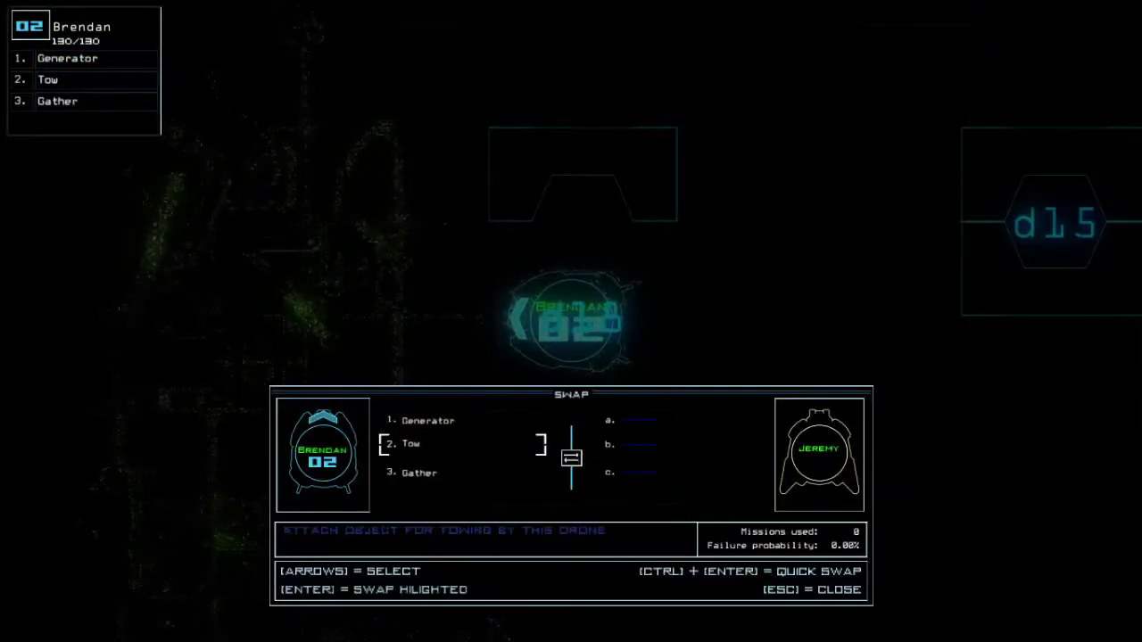
key("Escape")
type("swap")
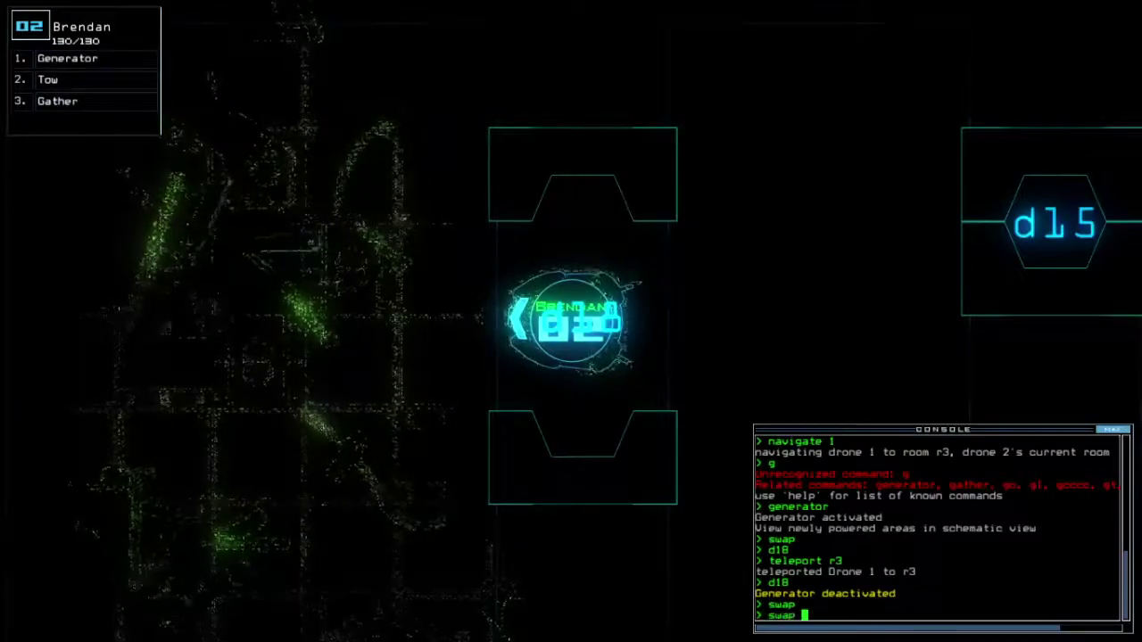
key("Return")
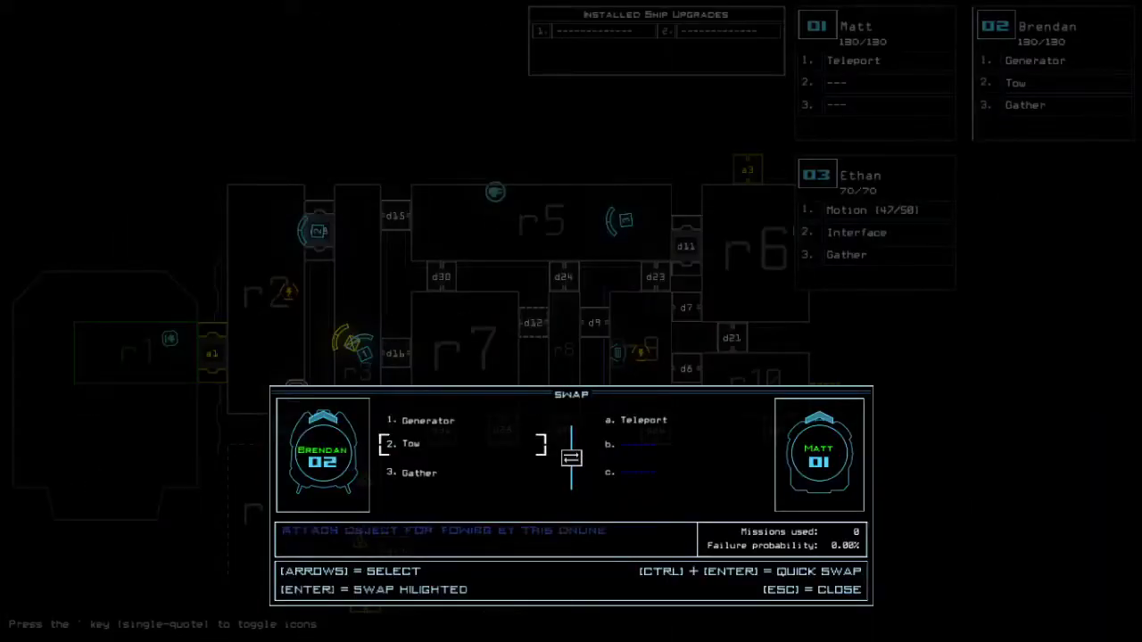
key("Return")
type("g")
Activate drone 2's generator, close two doors and switch defenses on.
key("Return")
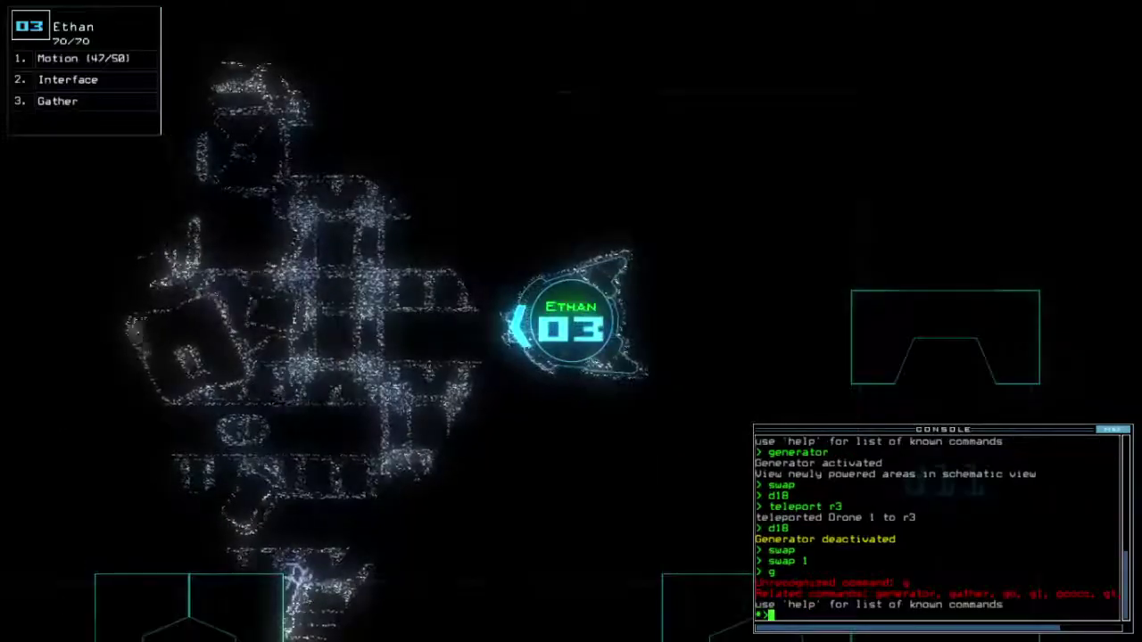
key("Right")
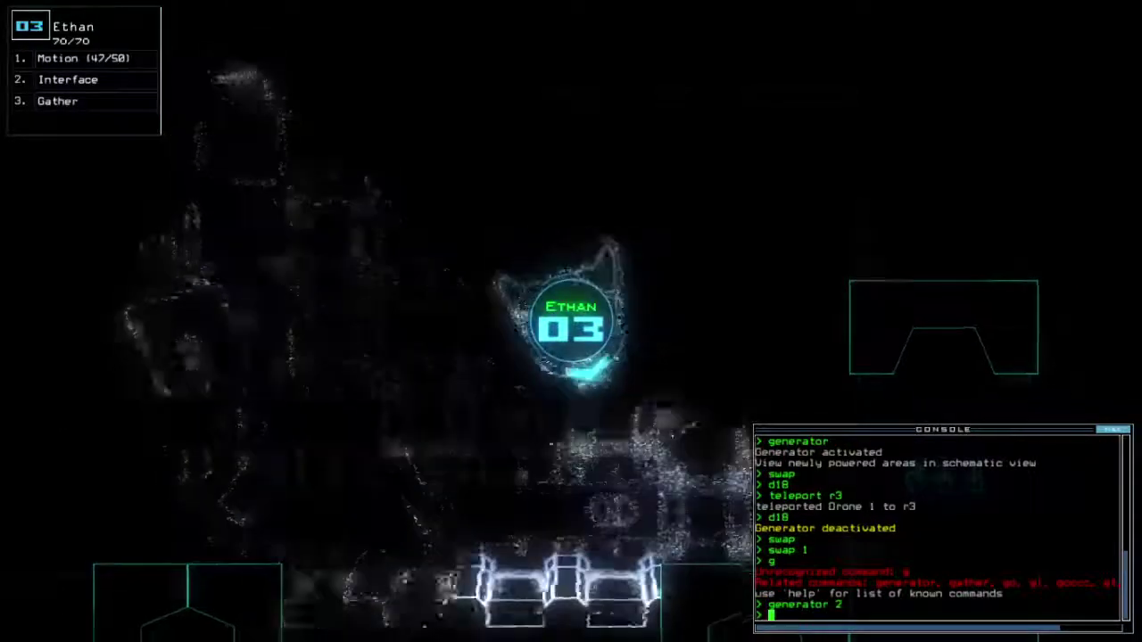
key("Right")
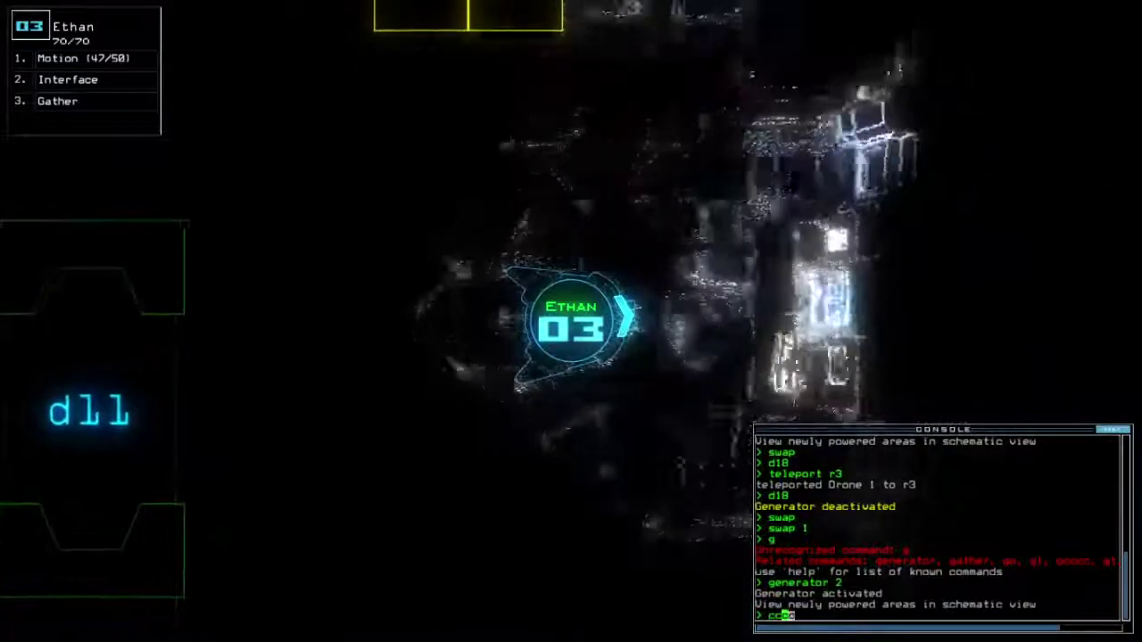
type("cccc")
key("Return")
type("dct")
key("Return")
type("df")
Turn defenses off, have Matt tow Jeremy, and send Matt to dock at a5.
key("Return")
key("Tab")
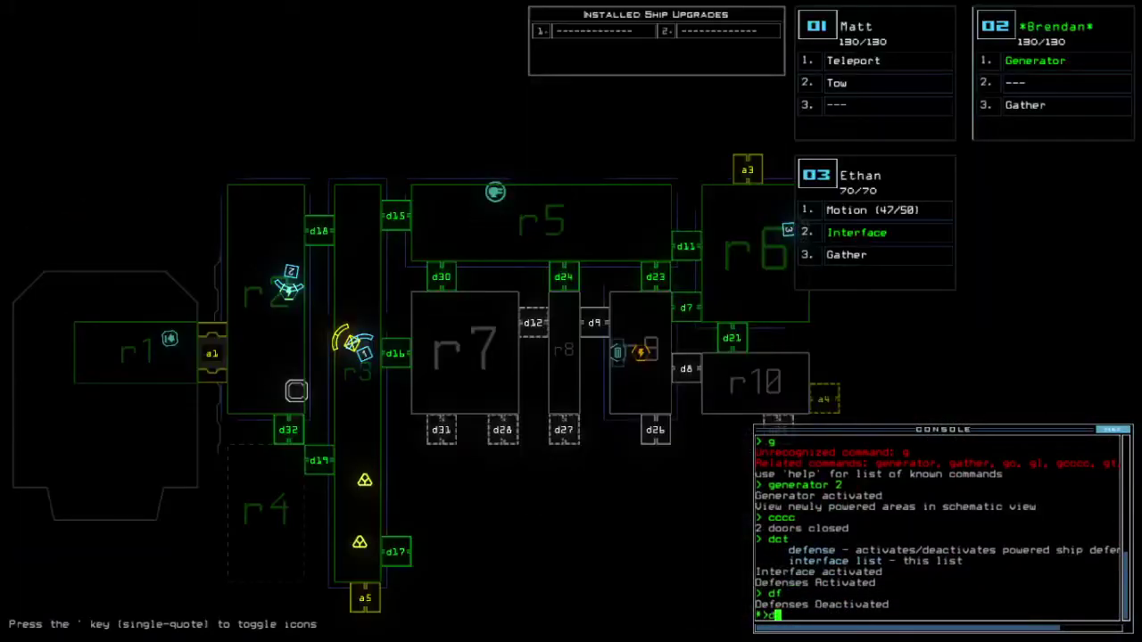
key("Tab")
type("ow")
key("Return")
key("Tab")
type("d")
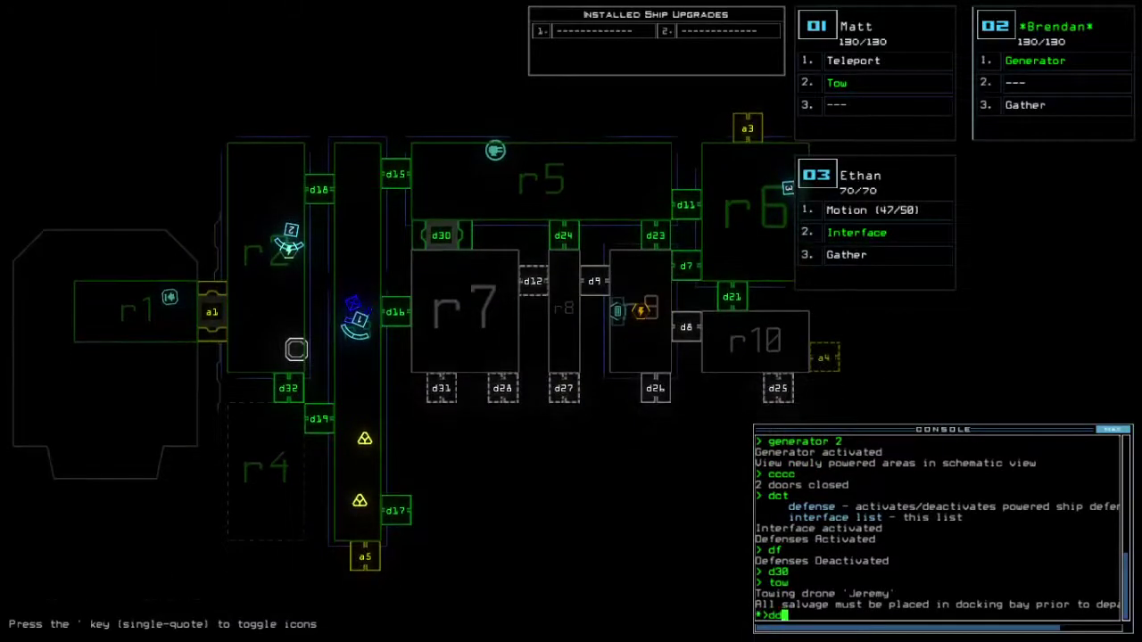
key("Tab")
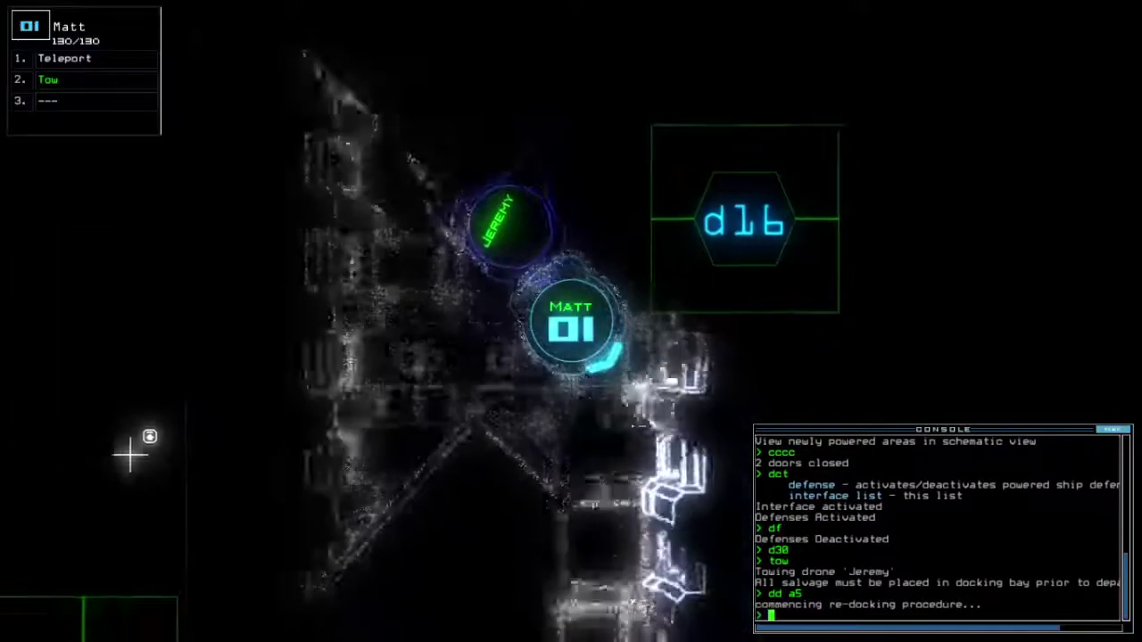
type("cccc")
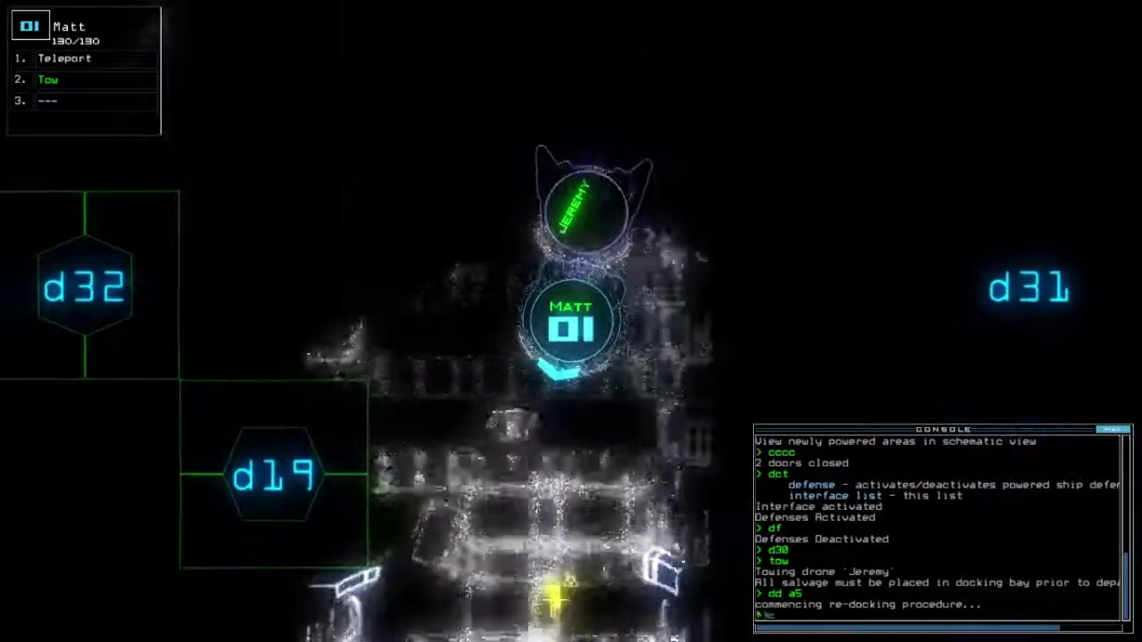
Close the door behind the drones, activate defenses, toggle d30 and open r1's doors.
key("Return")
type("df")
key("Return")
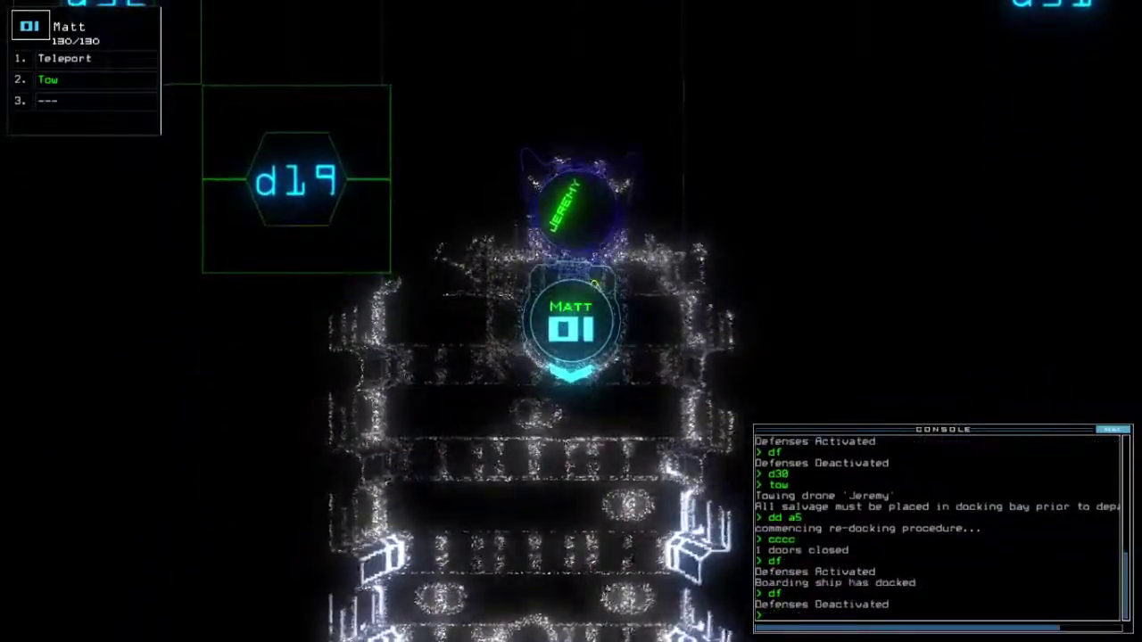
type("0")
key("Tab")
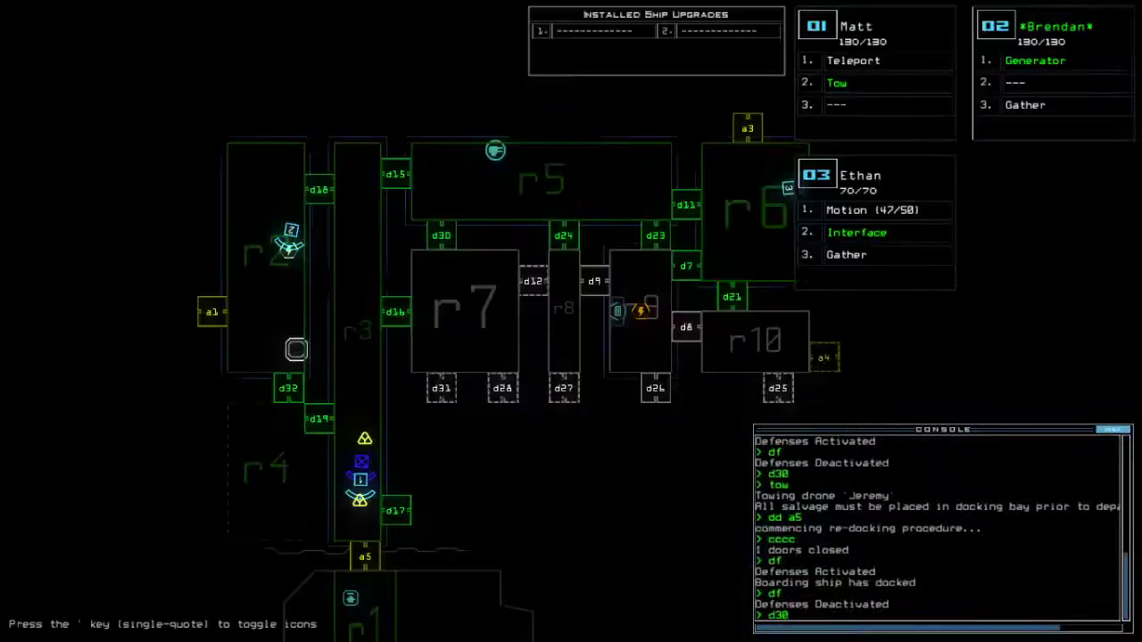
type("a")
key("Return")
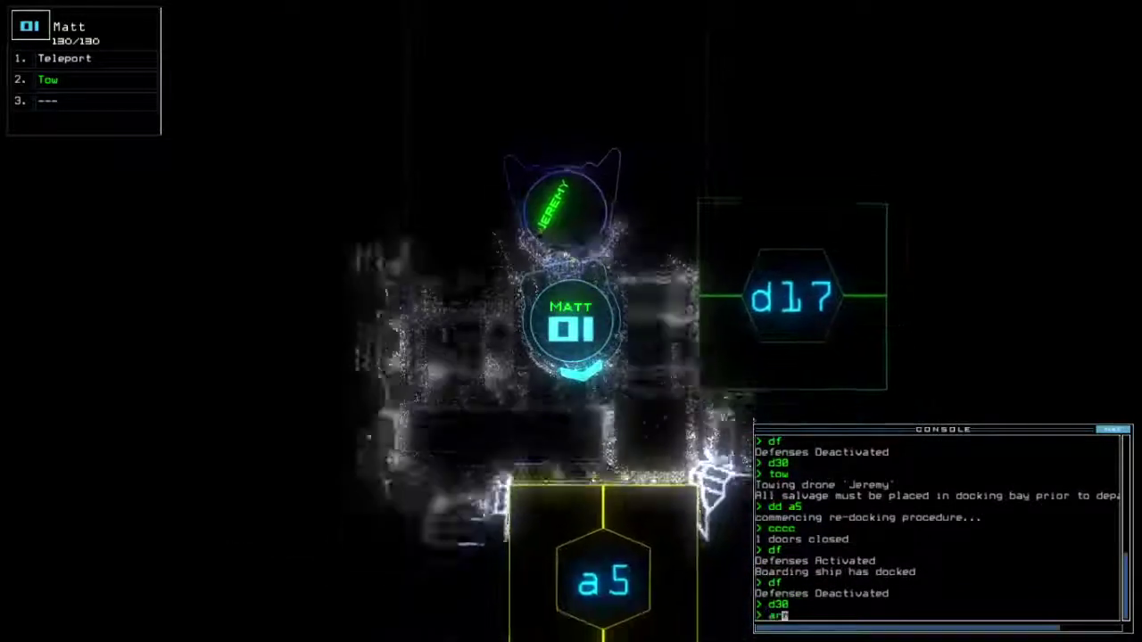
type("r")
key("Return")
type("to")
Stop towing Jeremy, close the nearby door, seal all doors to r1 and toggle d30.
key("Down")
type("w")
key("Return")
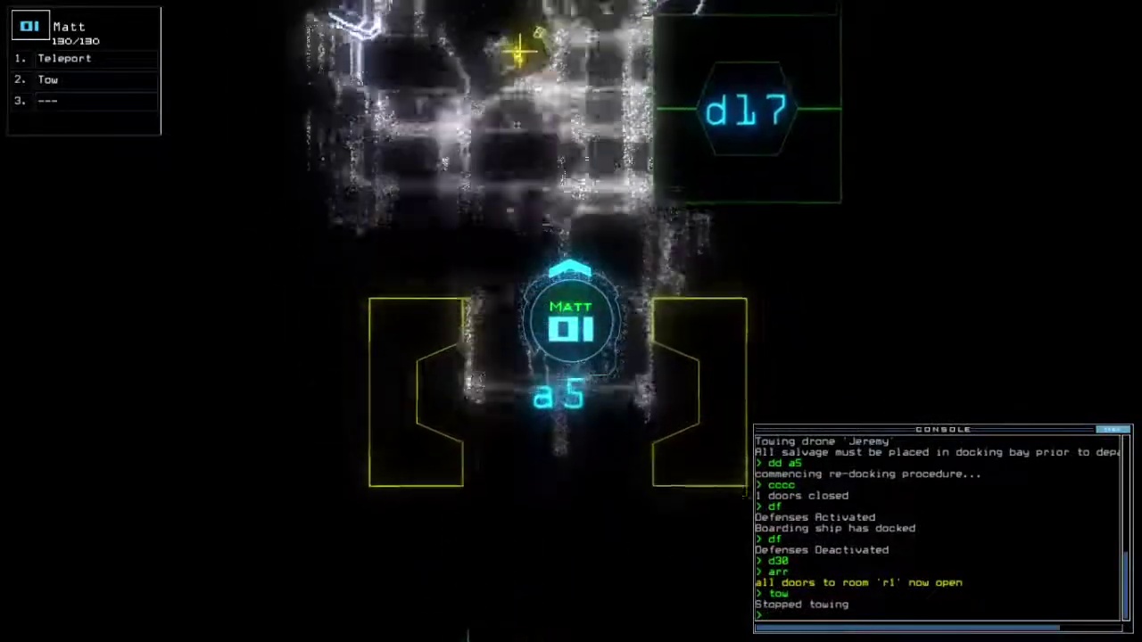
type("cccc")
key("Return")
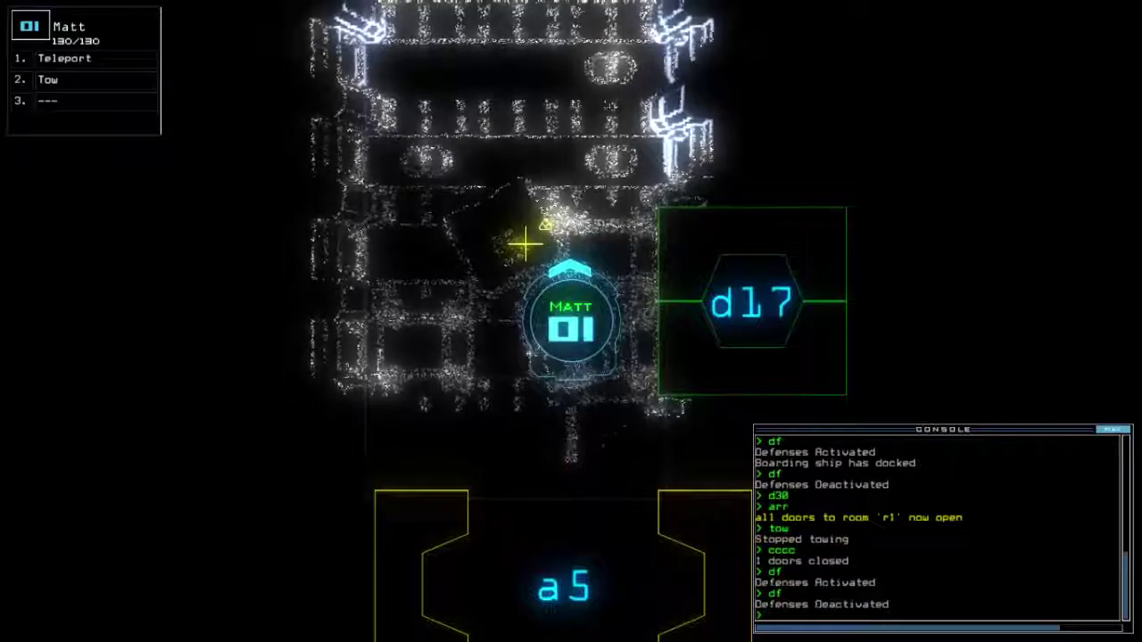
key("Tab")
key("Tab")
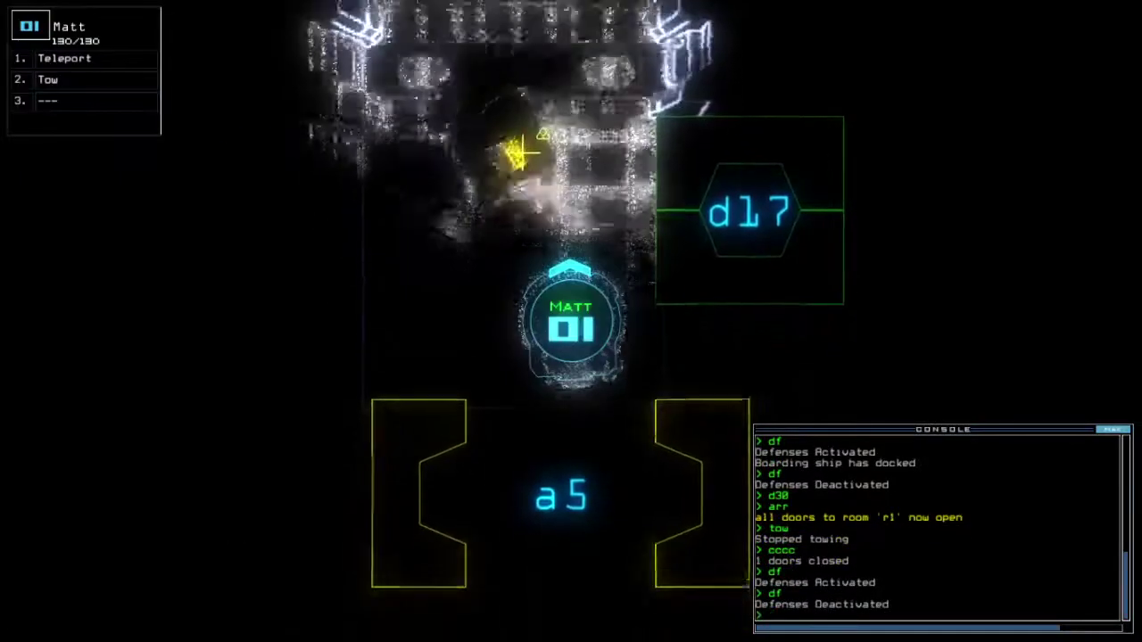
type("ra")
key("Return")
key("Tab")
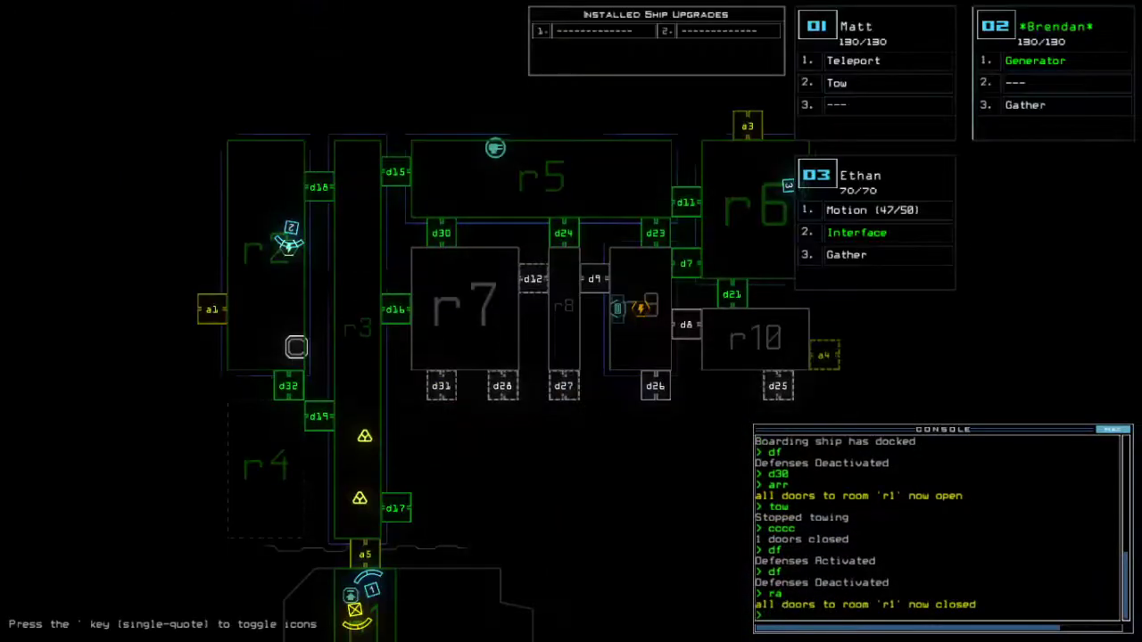
type("30")
key("Return")
key("Right")
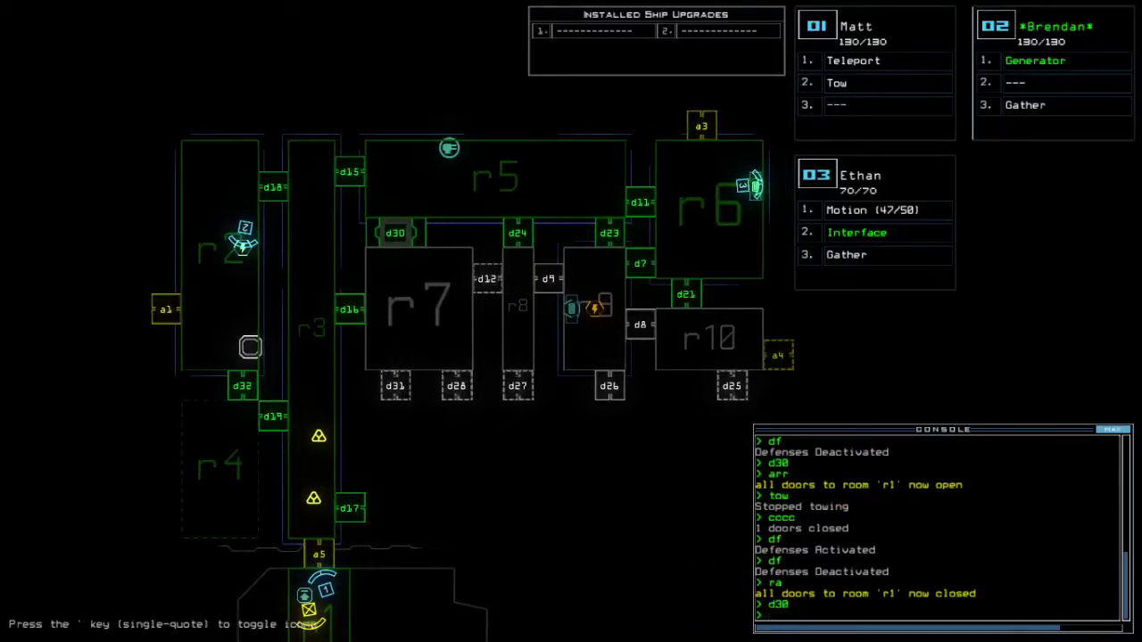
Correct the mistyped door number and open door d21.
key("Tab")
type("d3")
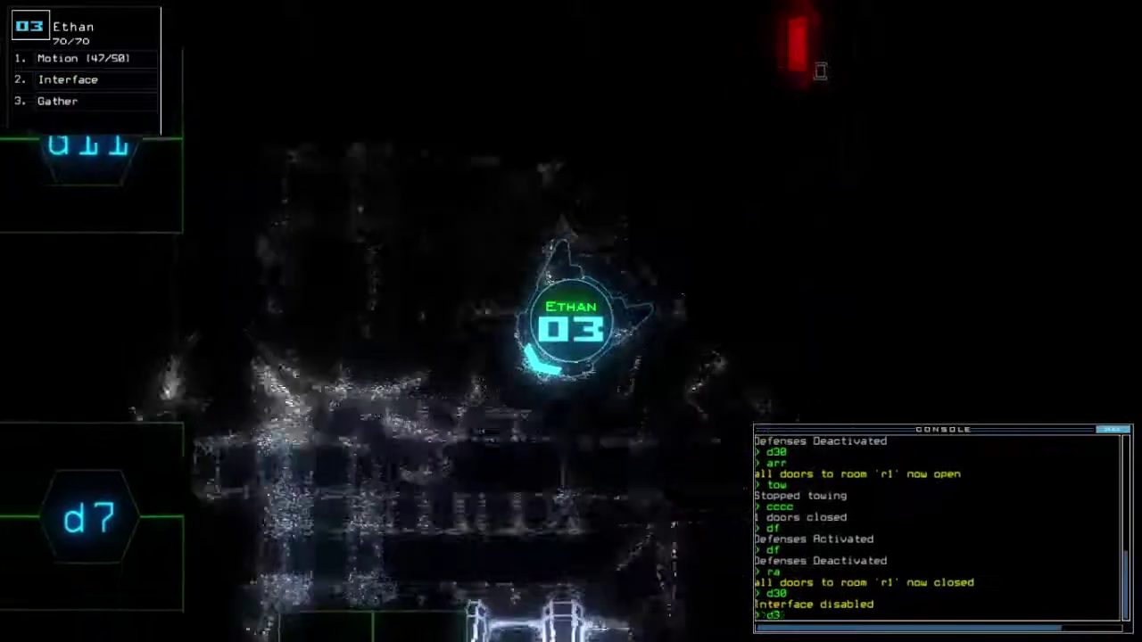
key("Down")
key("Left")
key("BackSpace")
type("21")
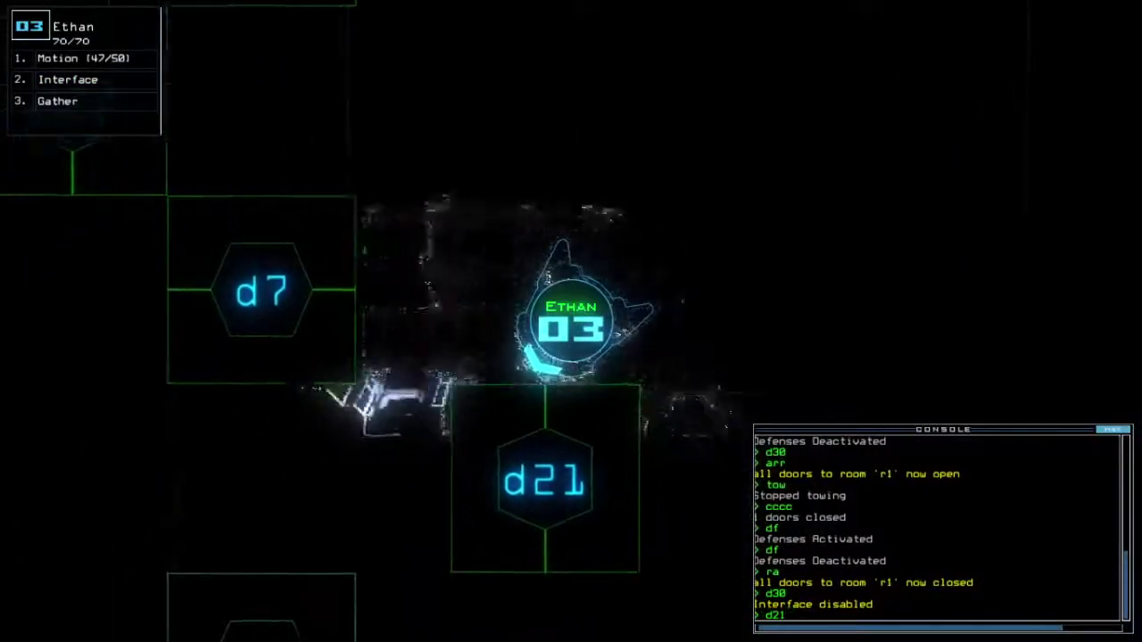
key("Return")
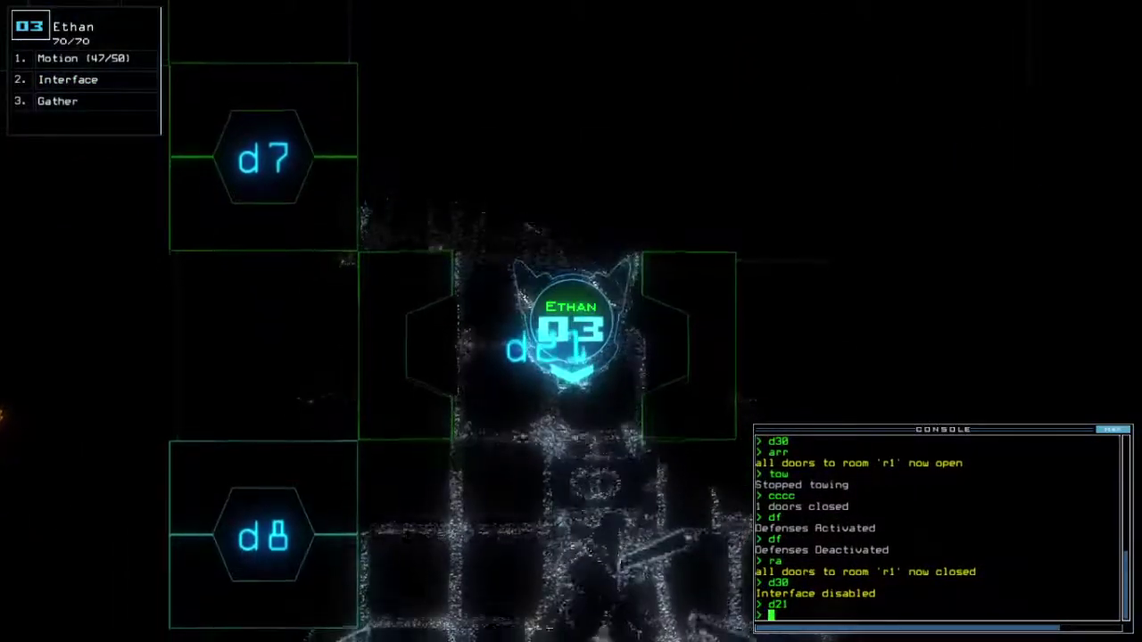
Drive drone 3 past d8 and back, toggling d21 and closing the adjacent door.
key("Down")
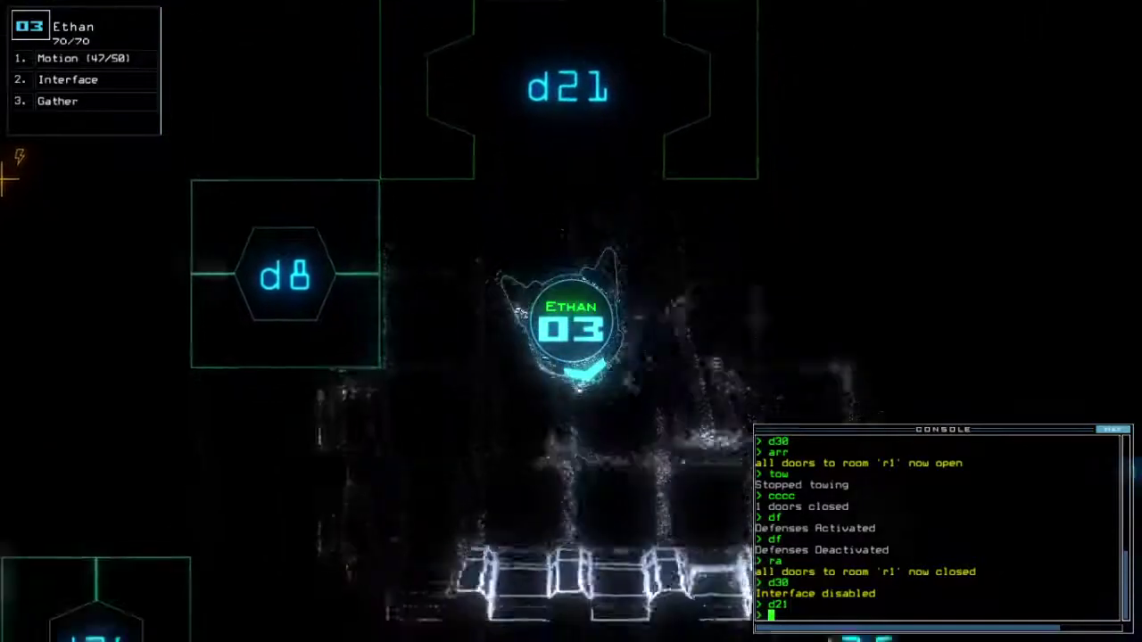
key("Right")
key("Up")
key("Left")
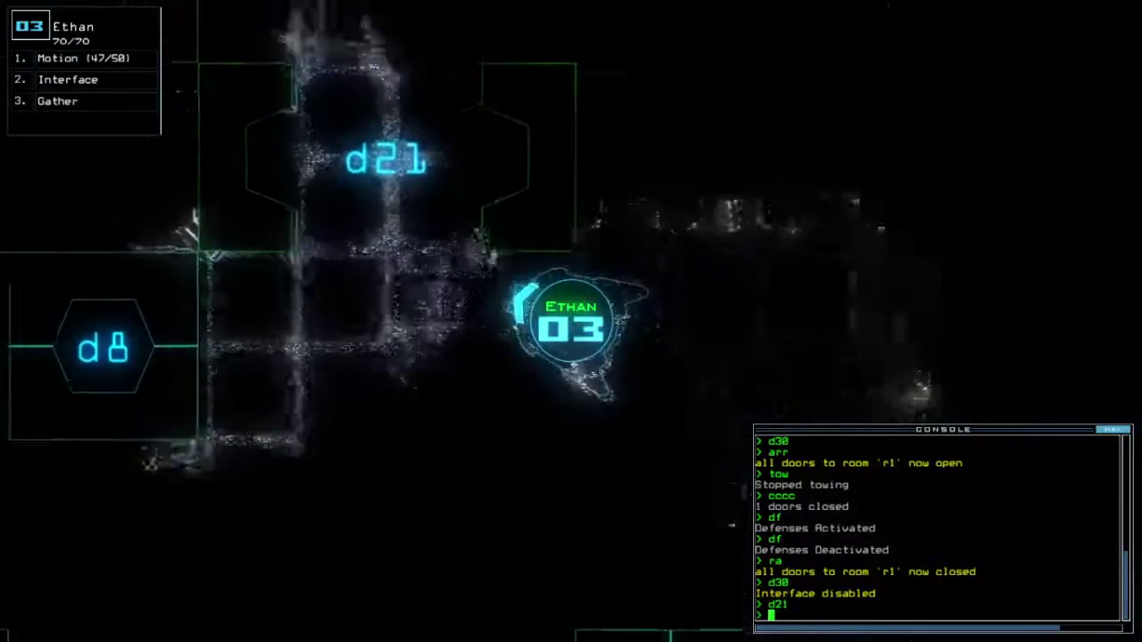
type("d21")
key("Return")
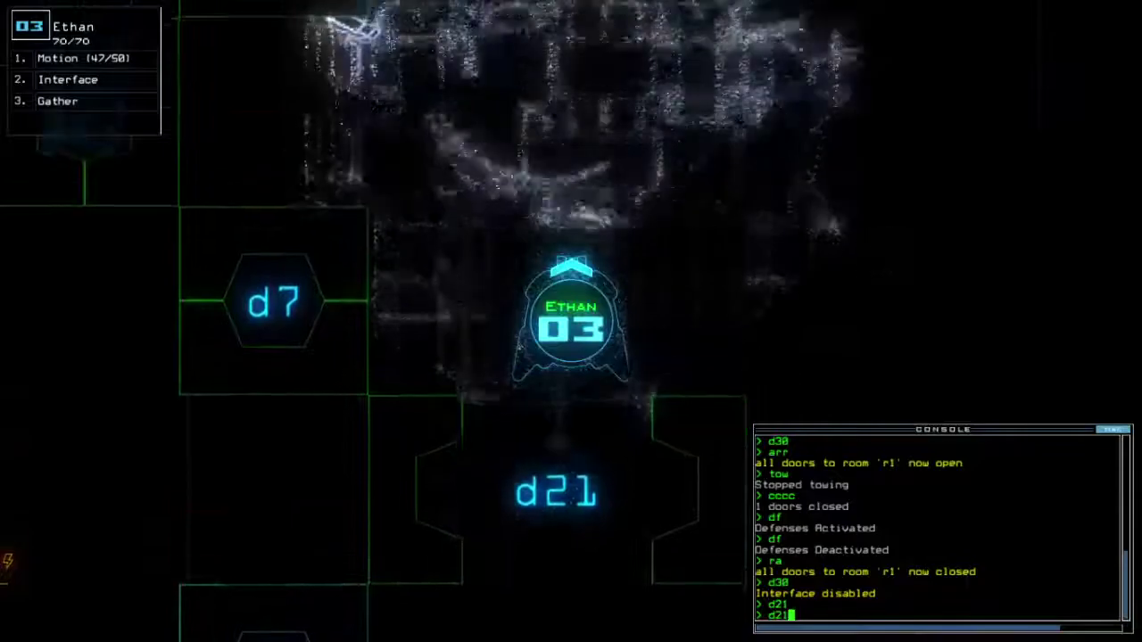
type("cccc")
key("Return")
type("dct")
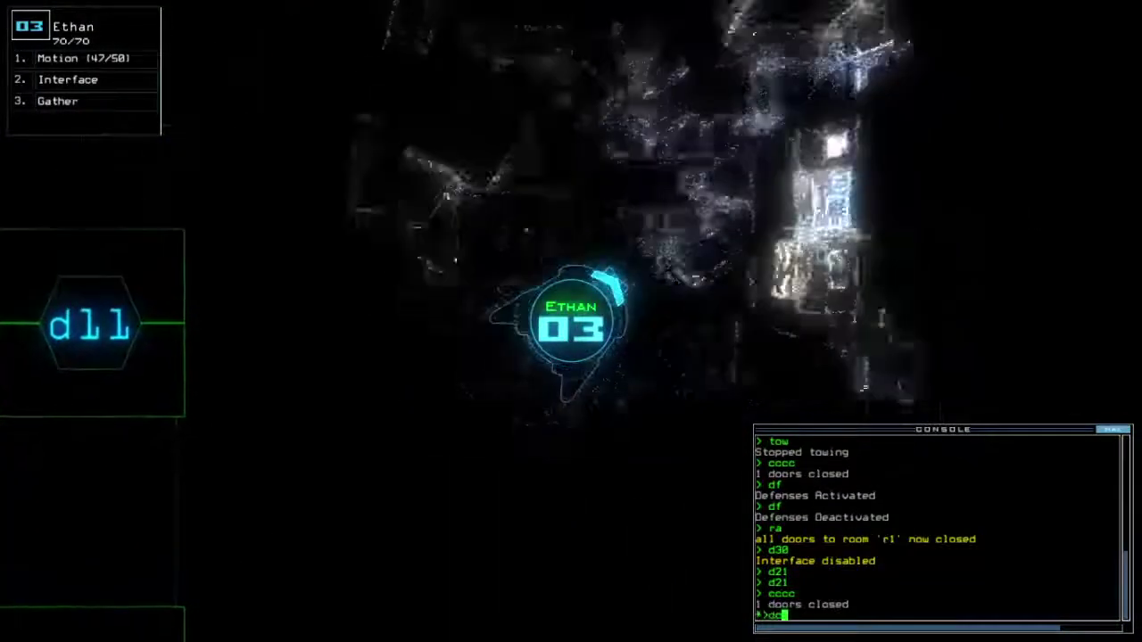
Kill the r5 enemy with ship defenses, redock at a1, and reopen r1's doors for drone 2.
key("Return")
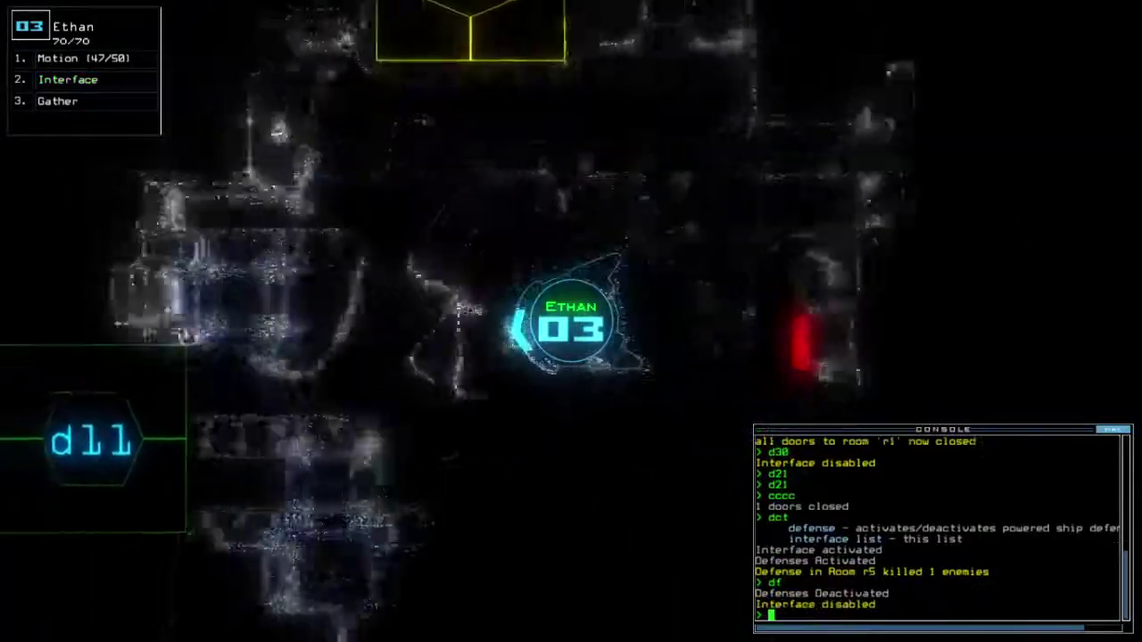
type("d")
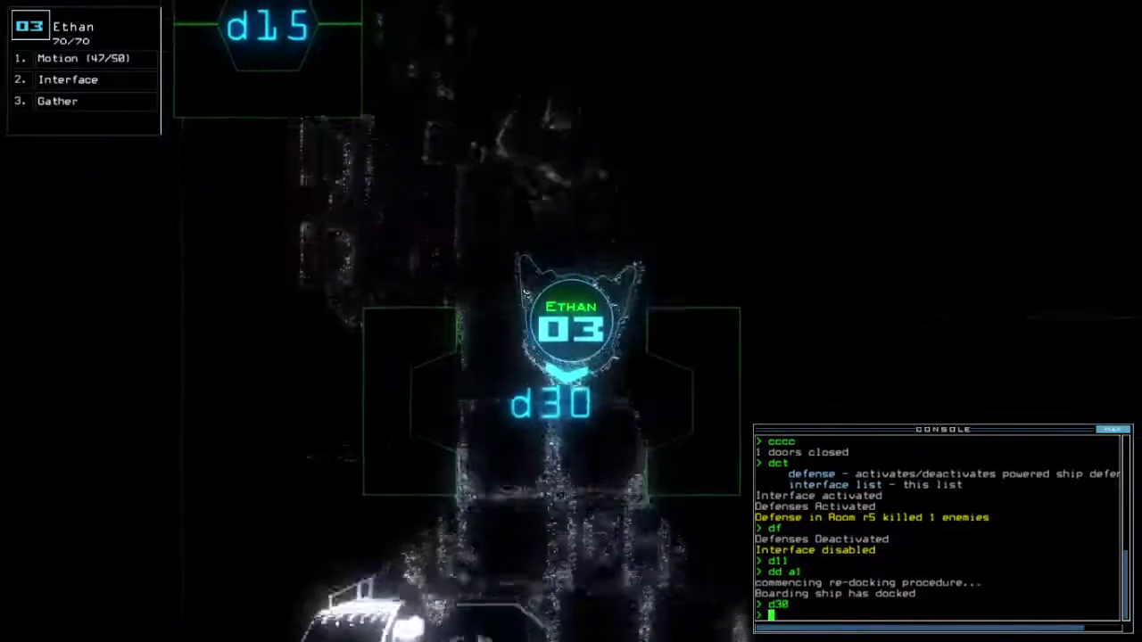
type("back 2")
key("Return")
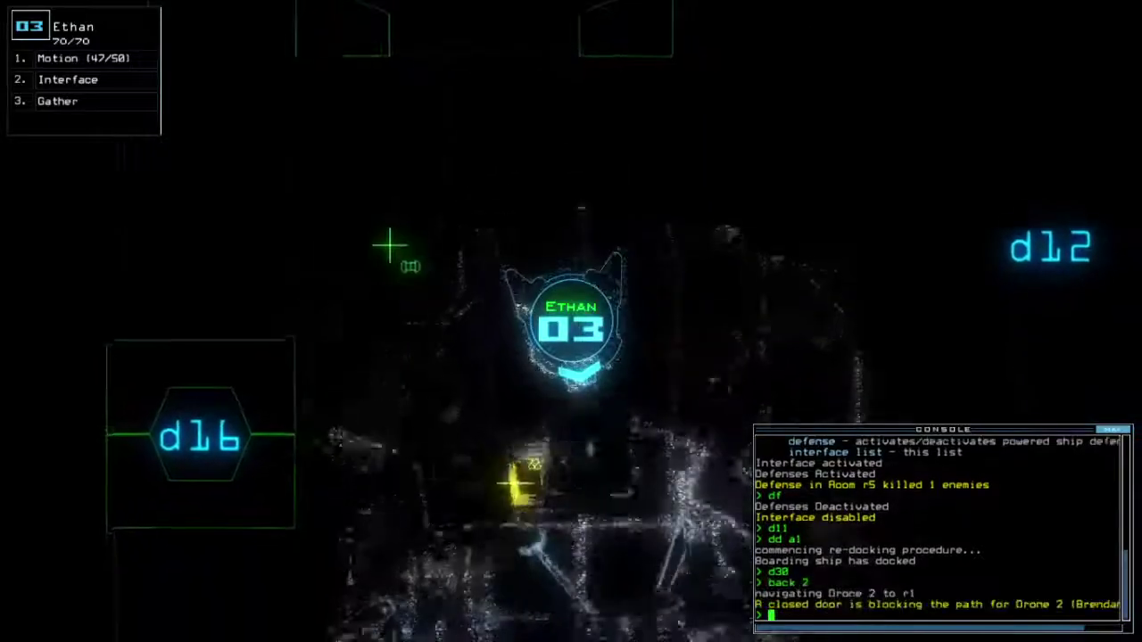
type("arr")
key("Return")
Gather two scrap with drone 3 near door d30, then show drone 2's camera.
key("Tab")
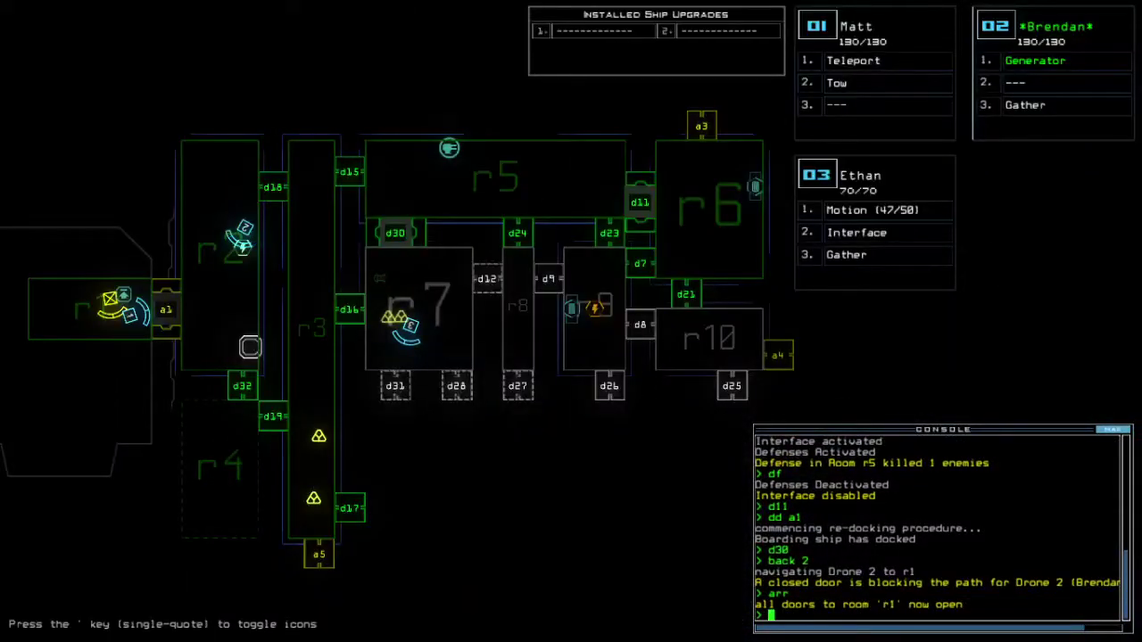
key("Tab")
type("g")
key("Return")
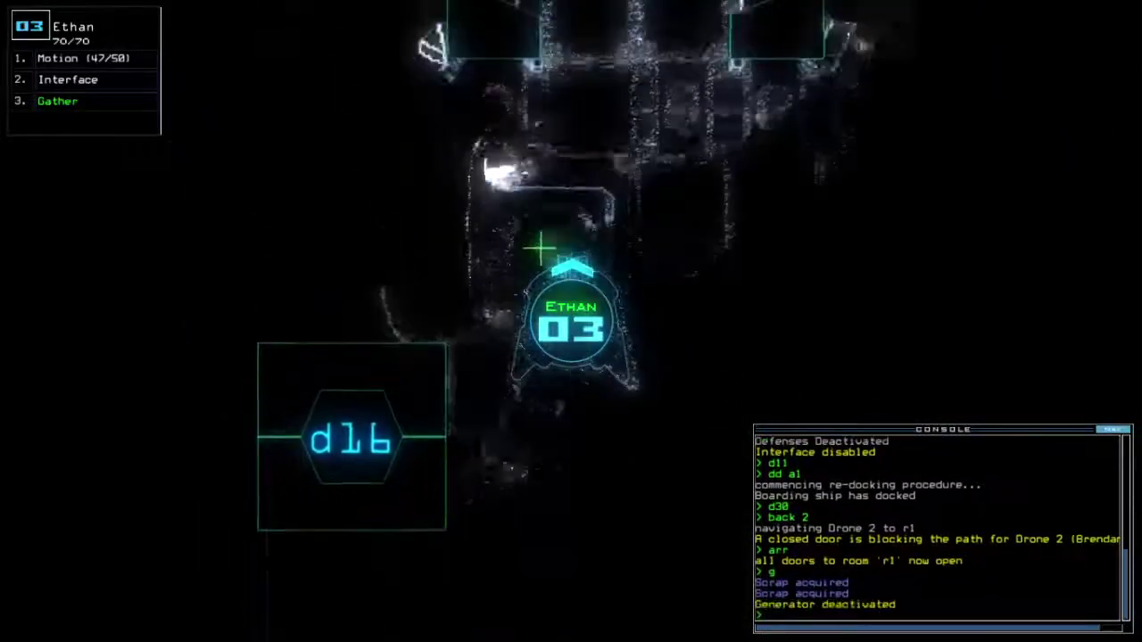
key("w")
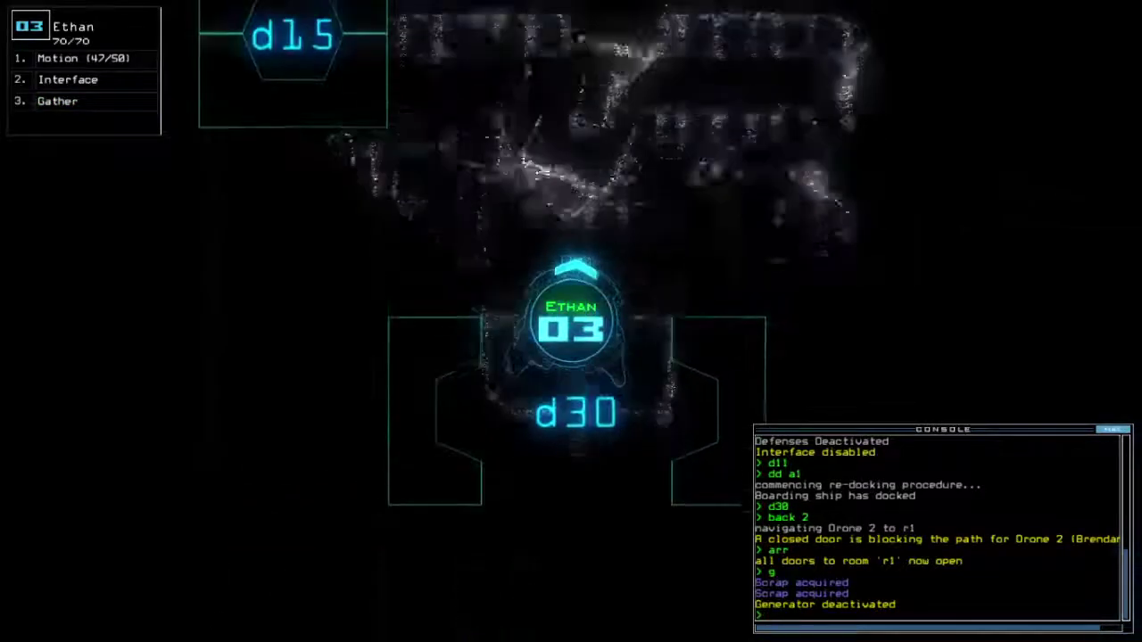
key("Tab")
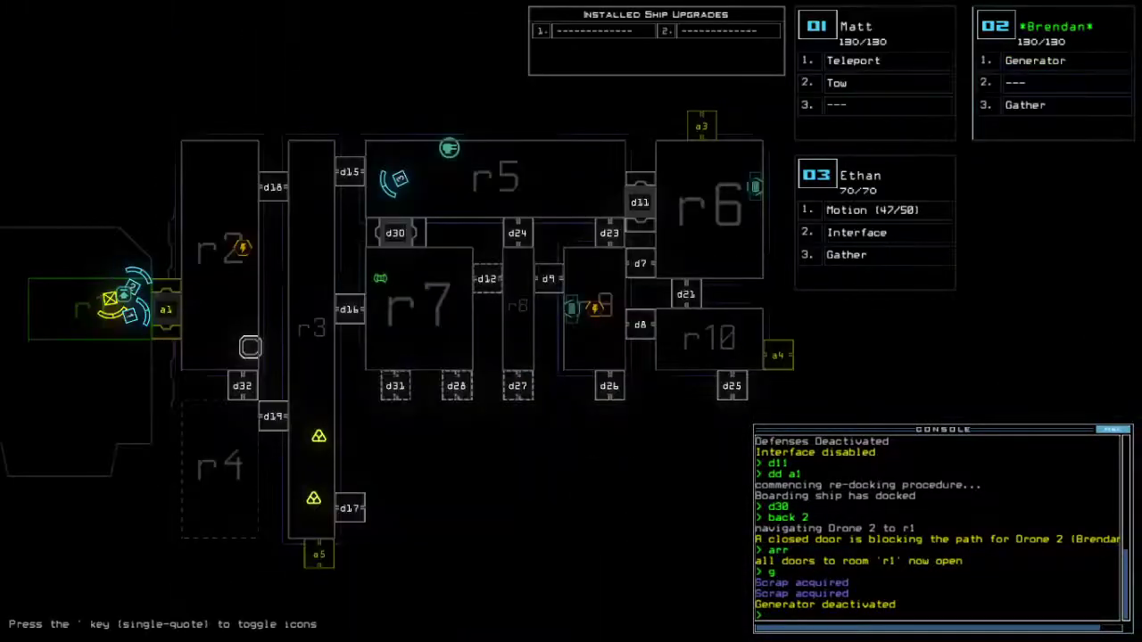
key("Tab")
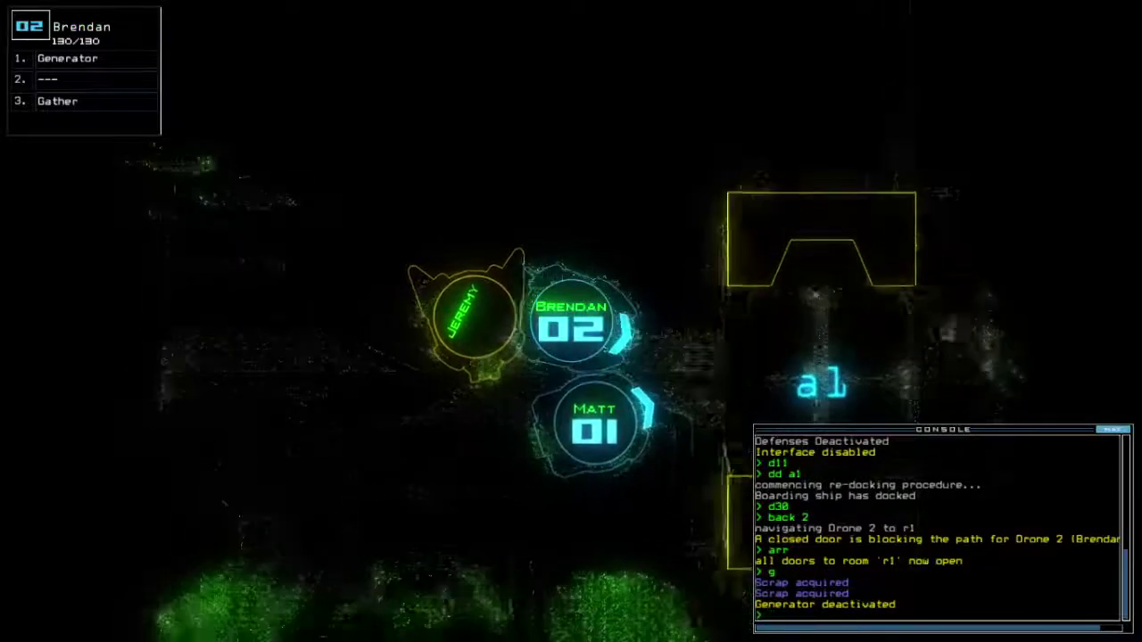
Trade drone 2's Gather for drone 1's Teleport and switch the generator back on.
key("Return")
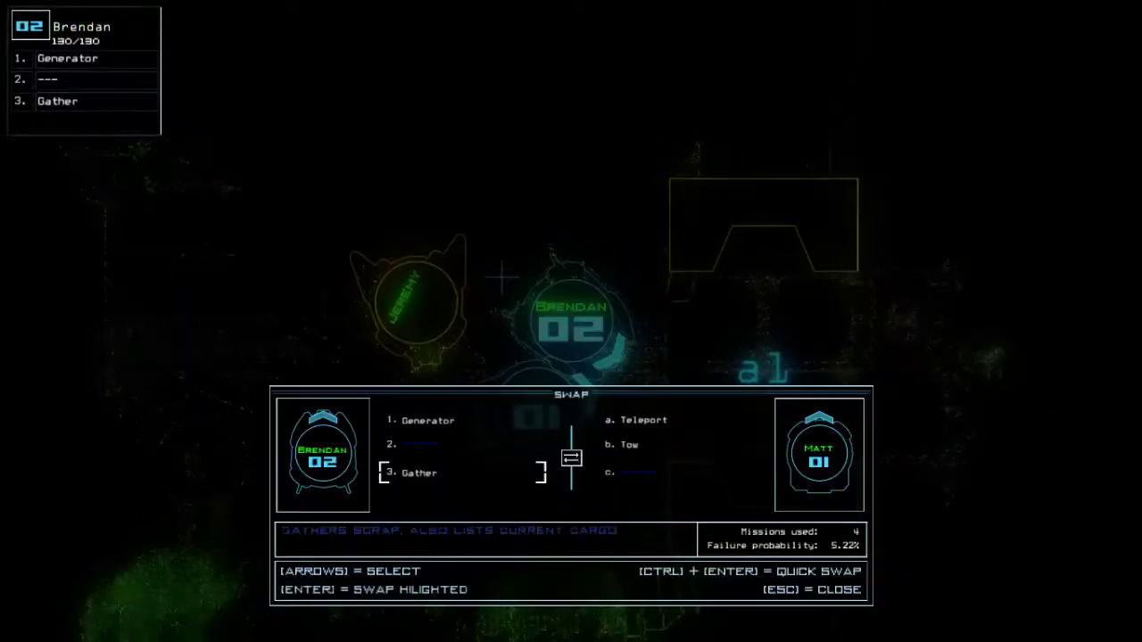
key("Escape")
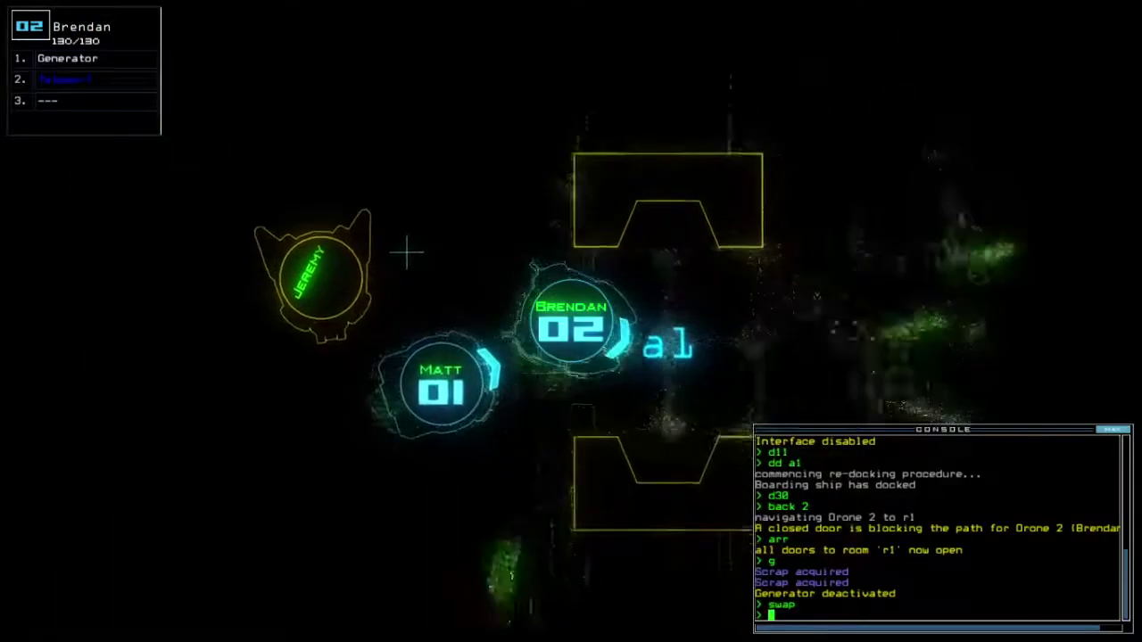
type("generator")
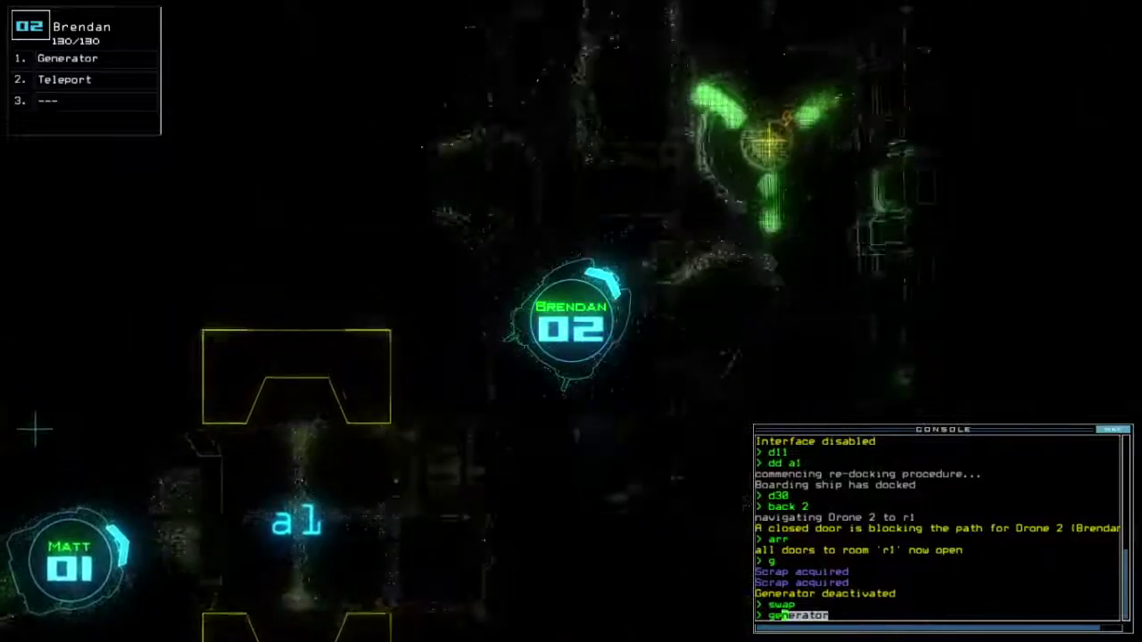
key("Return")
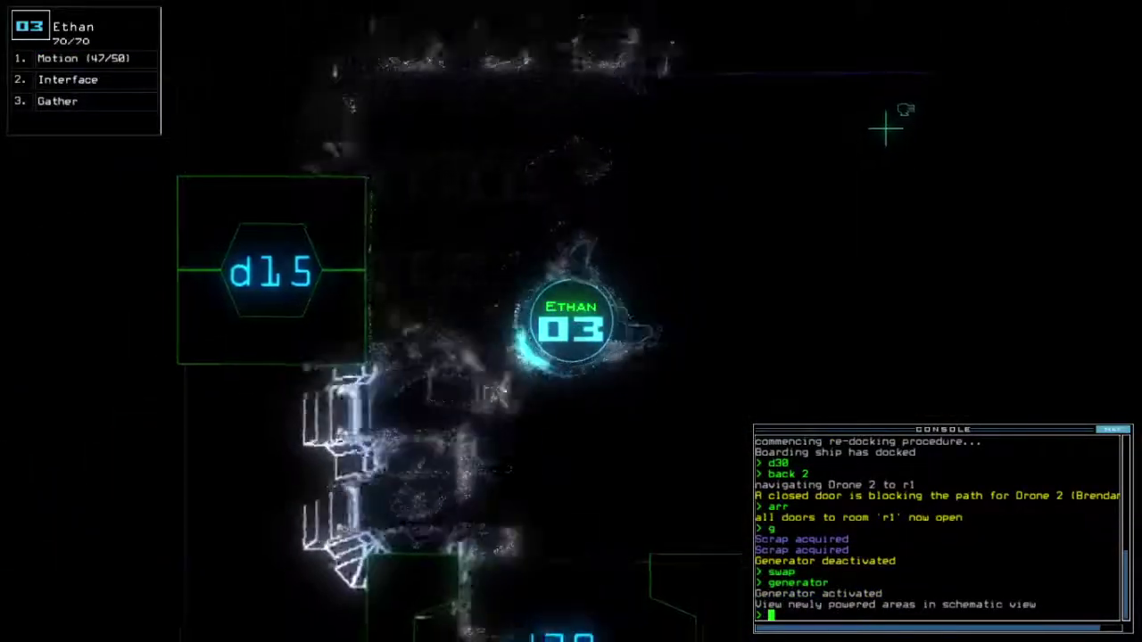
Drive drone 3 through d30 and gather one jump cell of fuel.
key("Down")
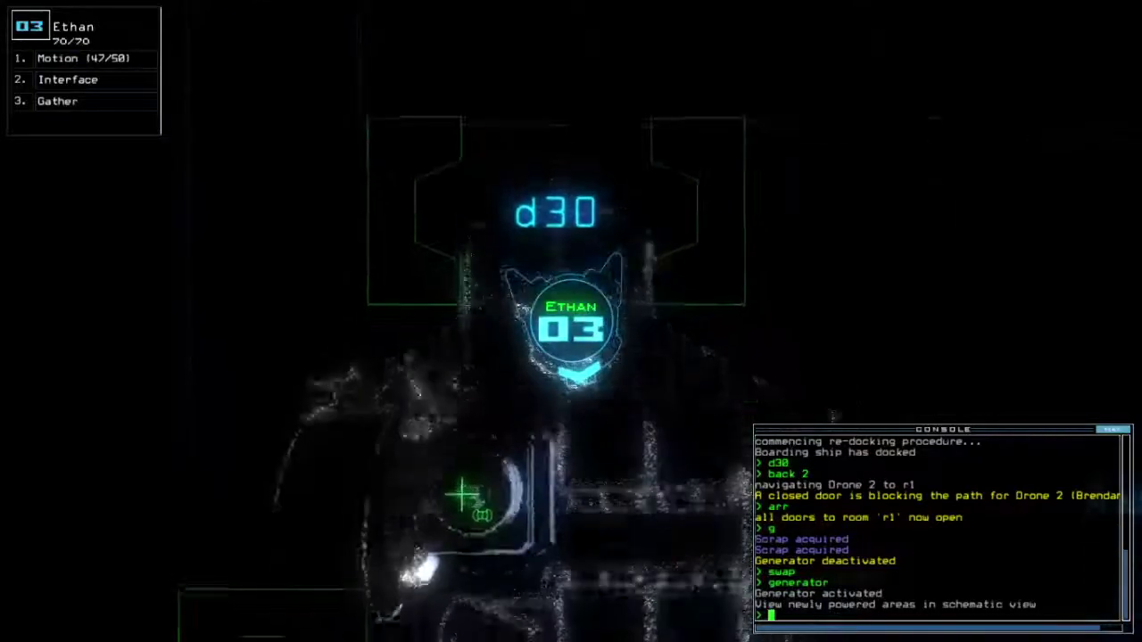
key("Right")
key("Down")
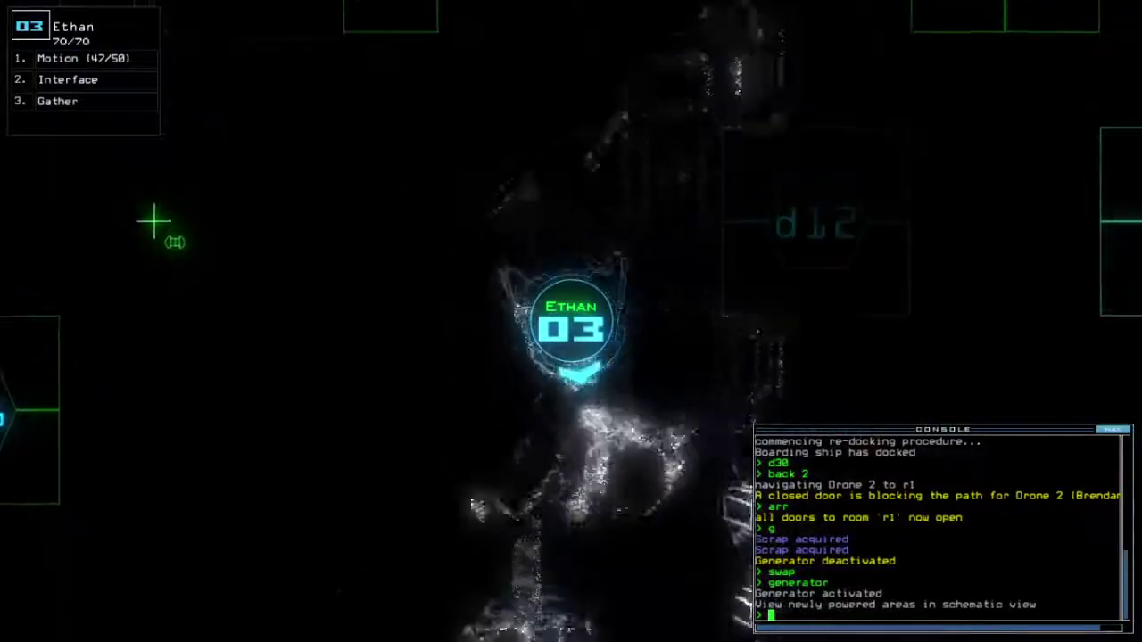
key("Left")
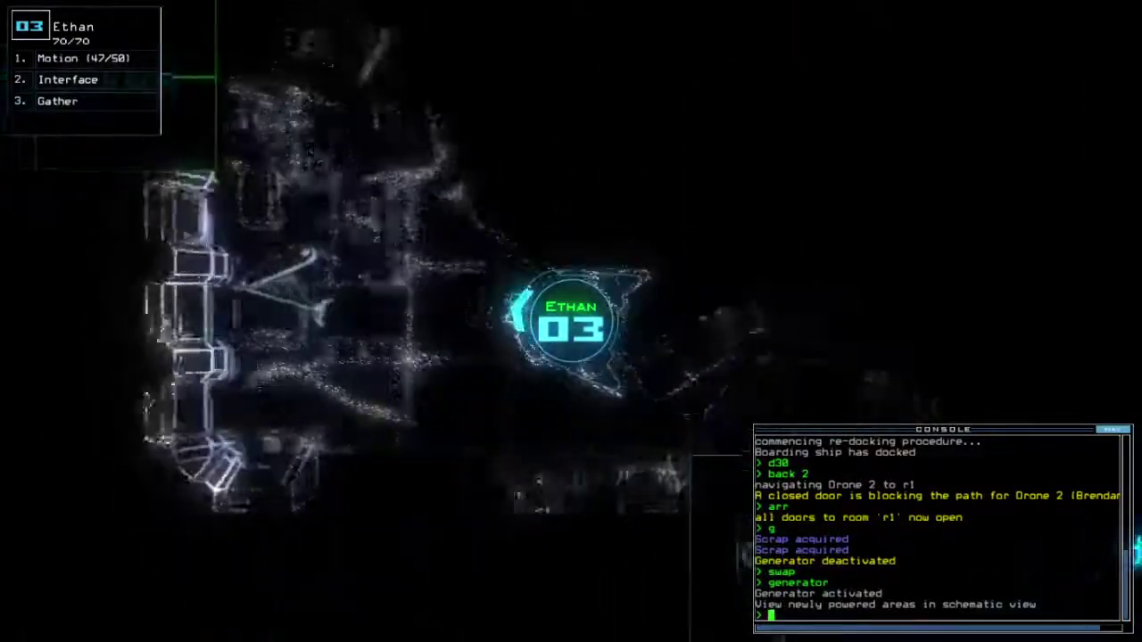
key("Up")
type("g")
key("Return")
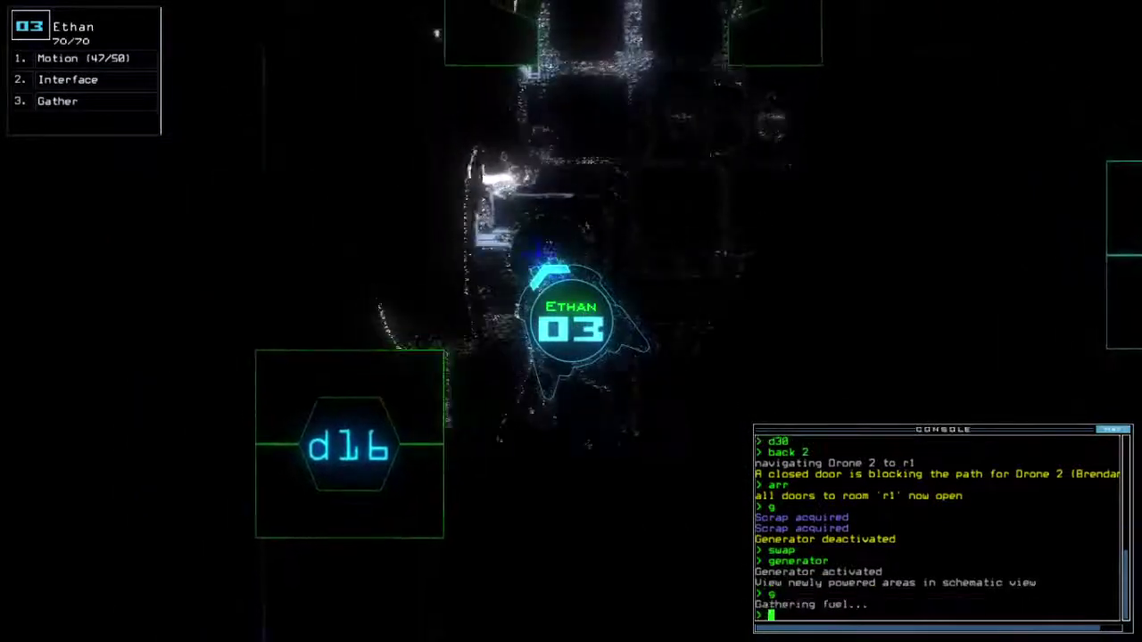
key("Tab")
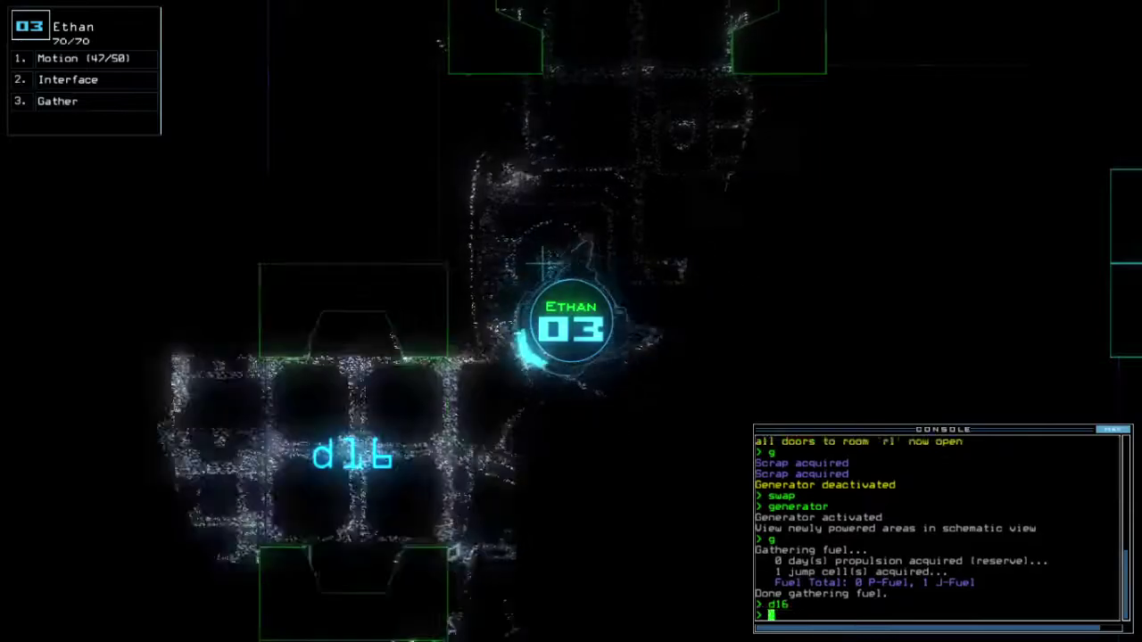
Move drone 3 past d16, close three nearby doors, and gather two scrap.
key("Left")
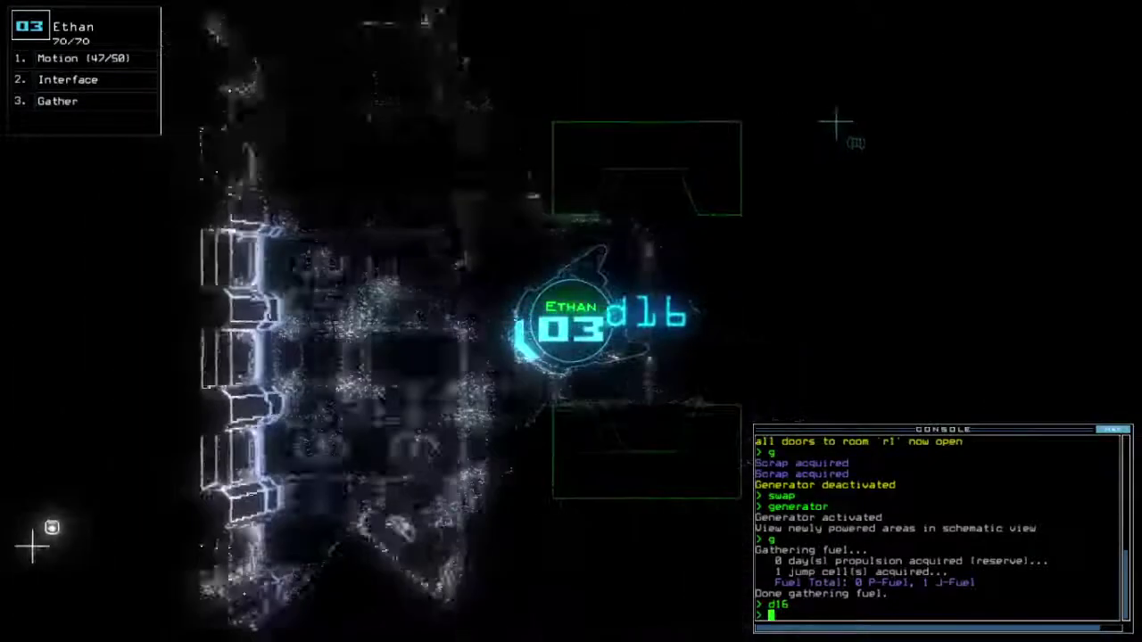
key("Down")
type("cccc")
key("Return")
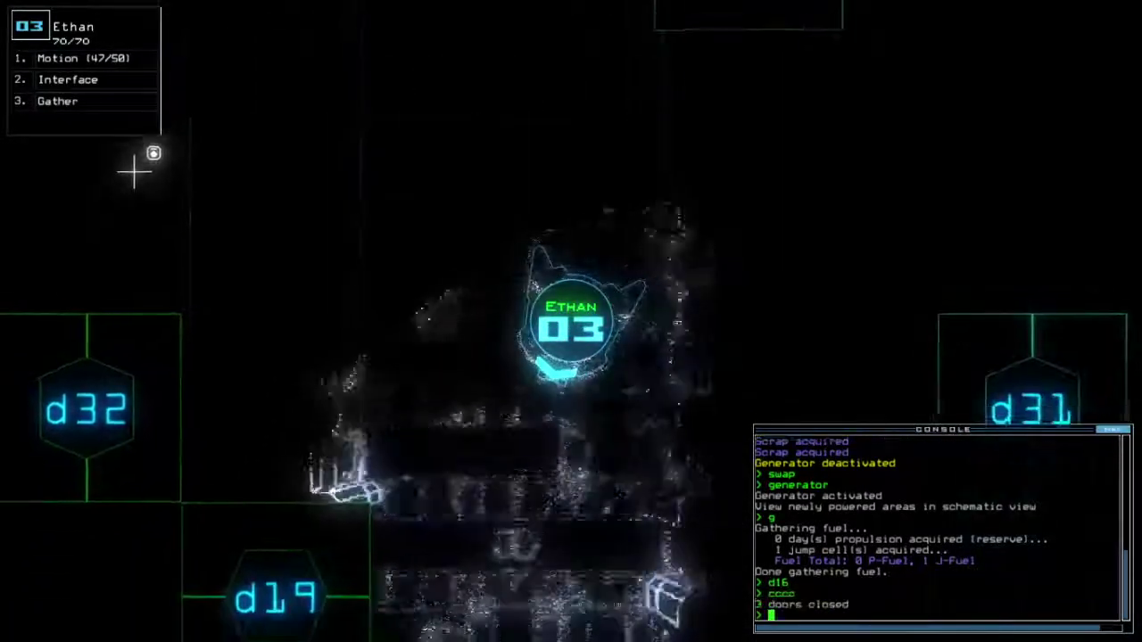
type("g")
key("Return")
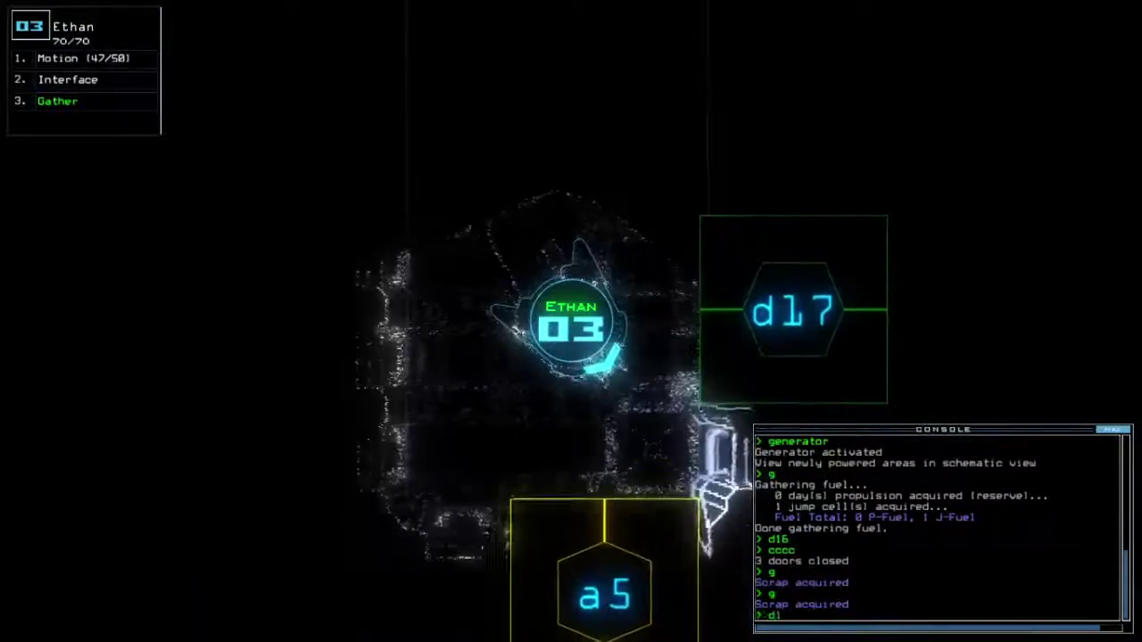
type("7;")
Bring drone 3 back through doors d17 and d19 and close the door behind it.
key("Return")
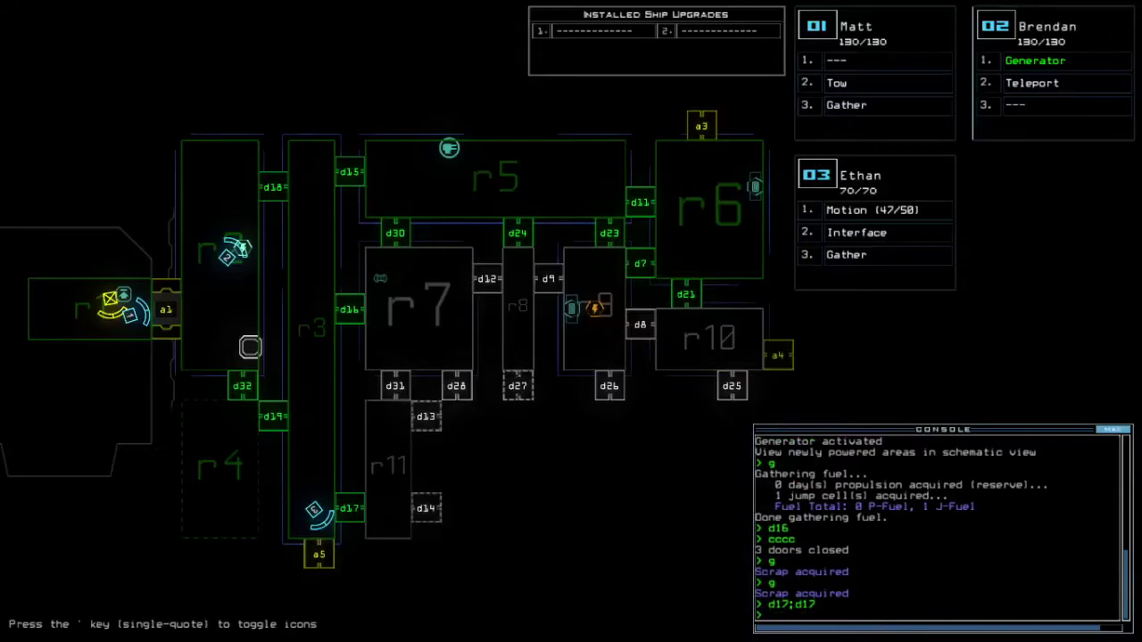
type("d17")
key("Return")
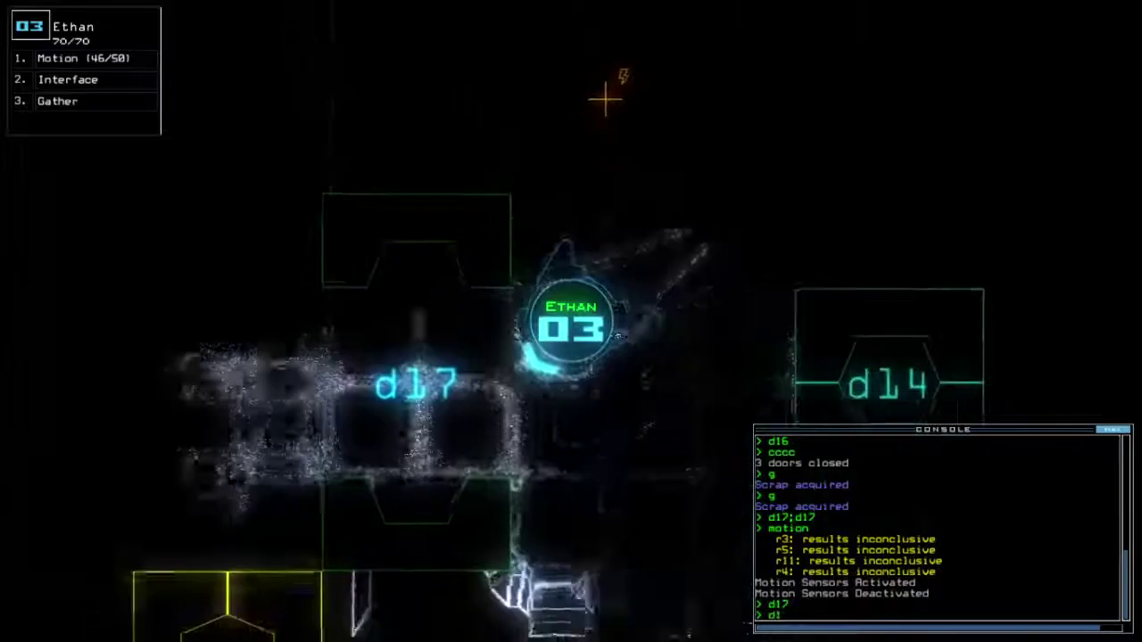
type("d17")
key("Return")
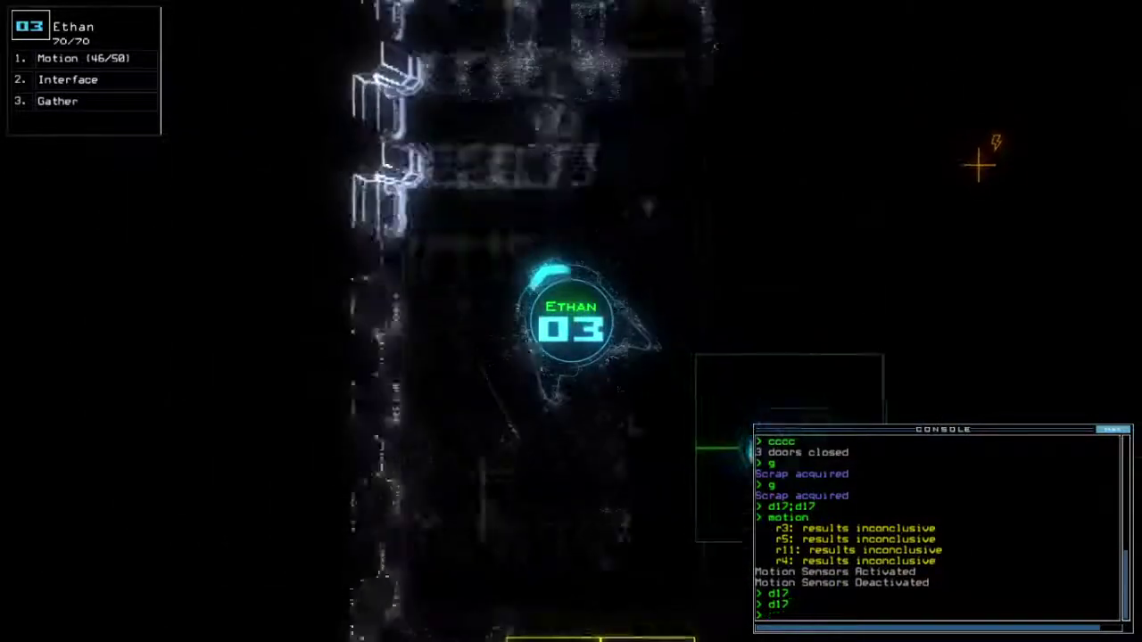
type("d19")
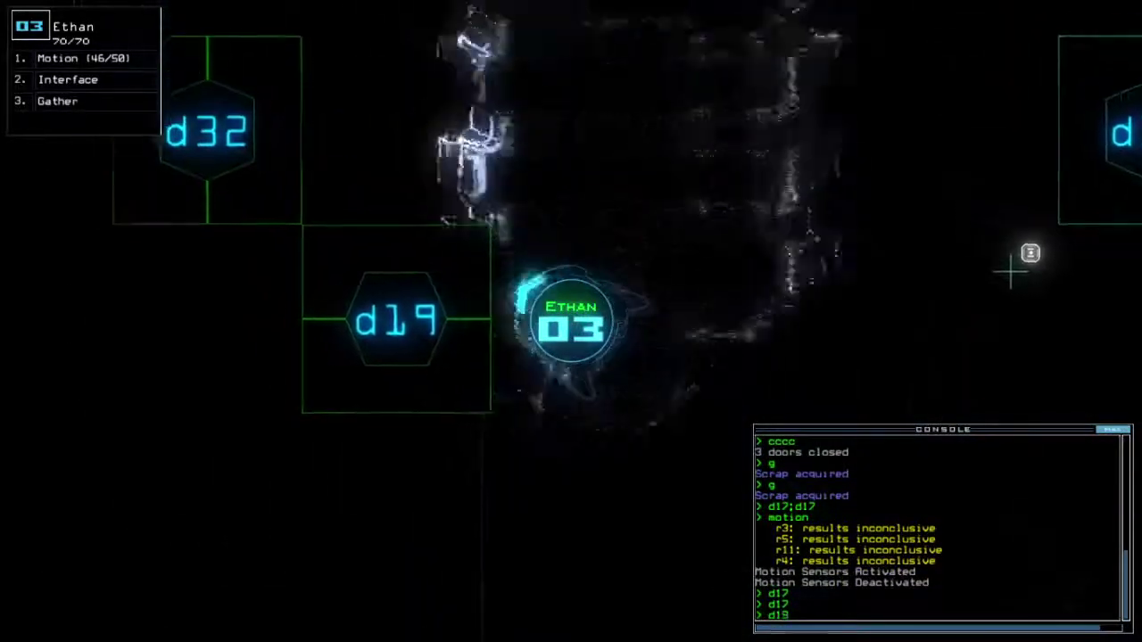
key("Return")
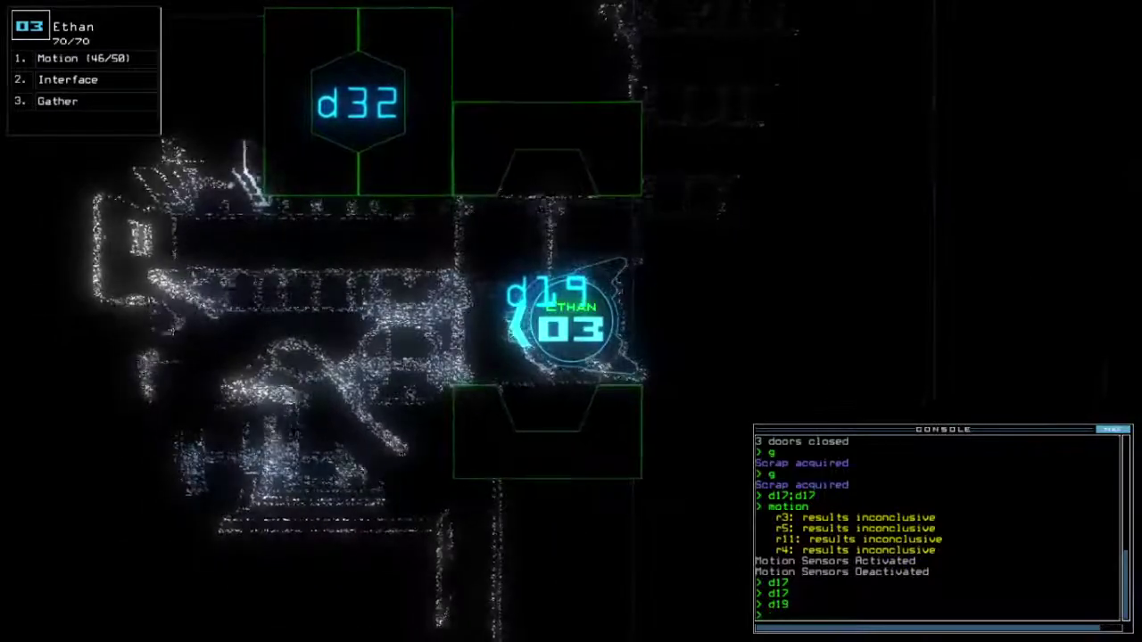
type("cccc")
key("Return")
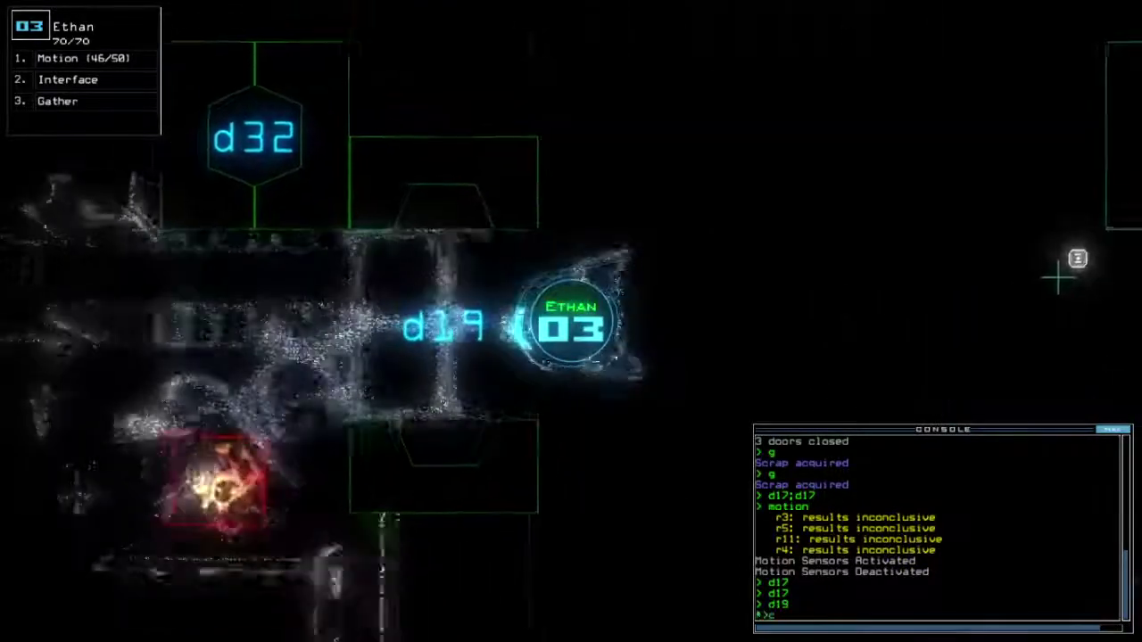
Teleport drone 2 to r11 and activate its generator there.
key("Tab")
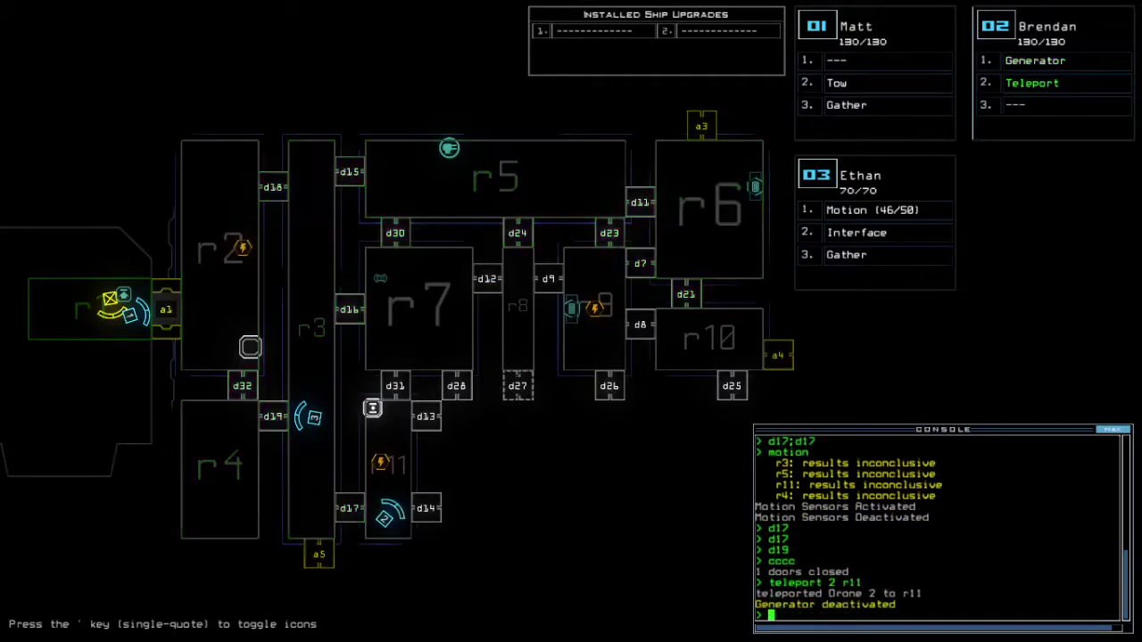
key("Tab")
type("generator")
key("Return")
key("Tab")
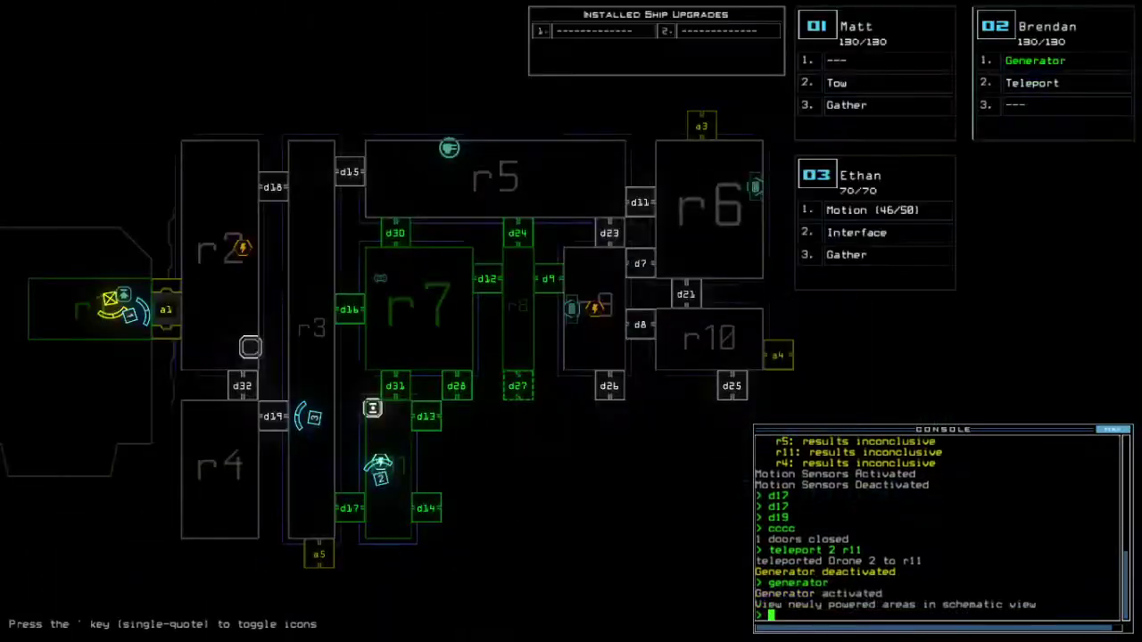
type("4")
Move drone 3 through d17 into r11 and run a motion scan.
key("Return")
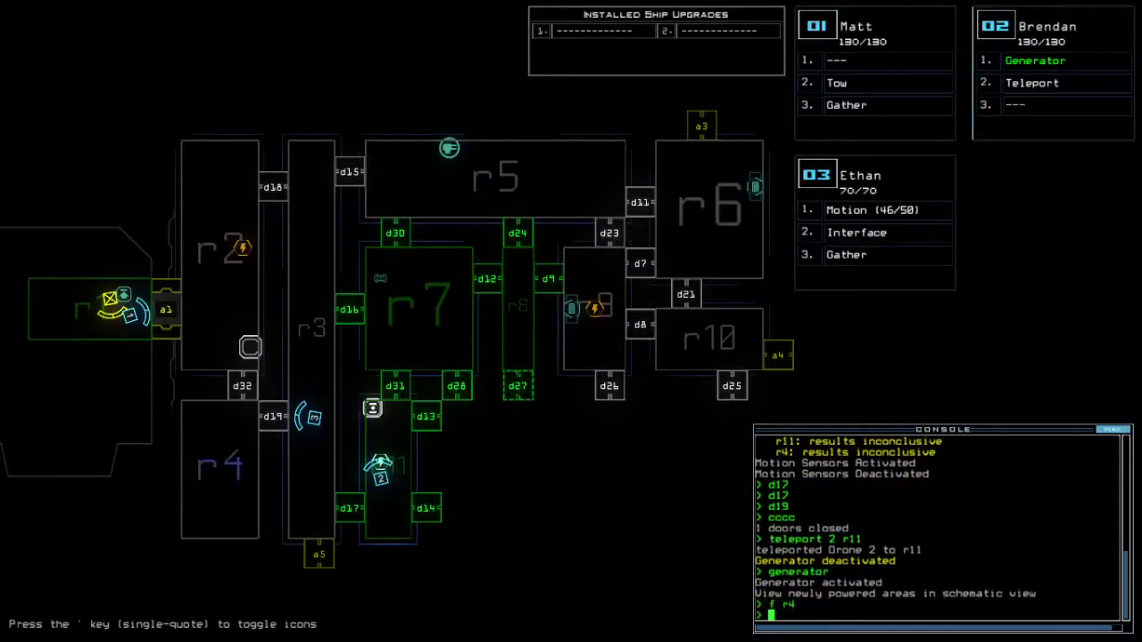
key("Tab")
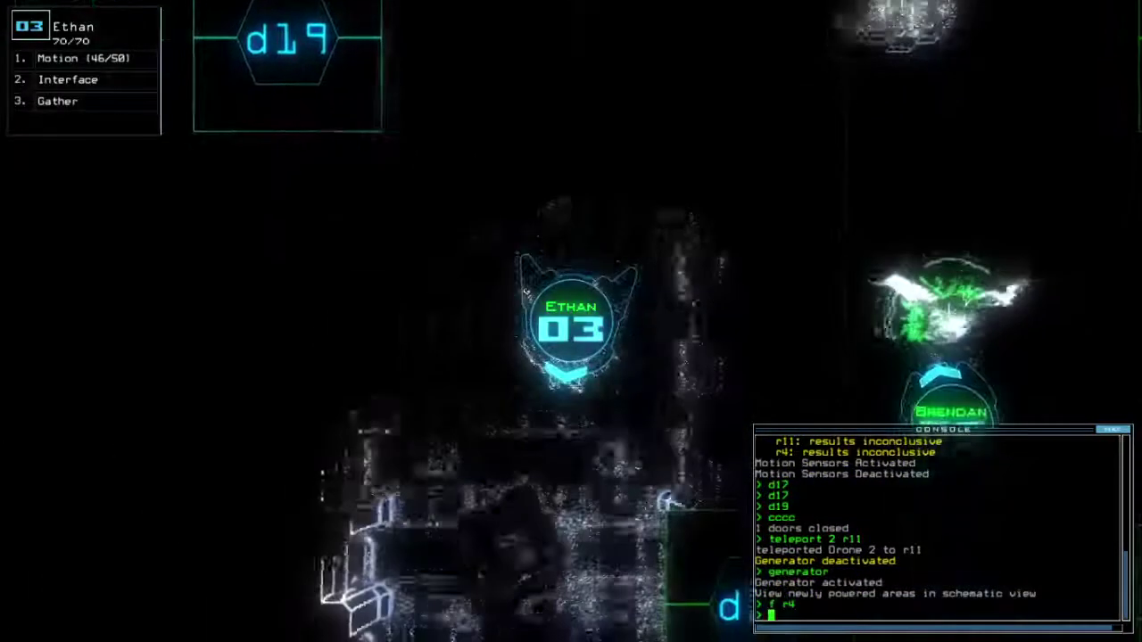
type("d17")
key("Return")
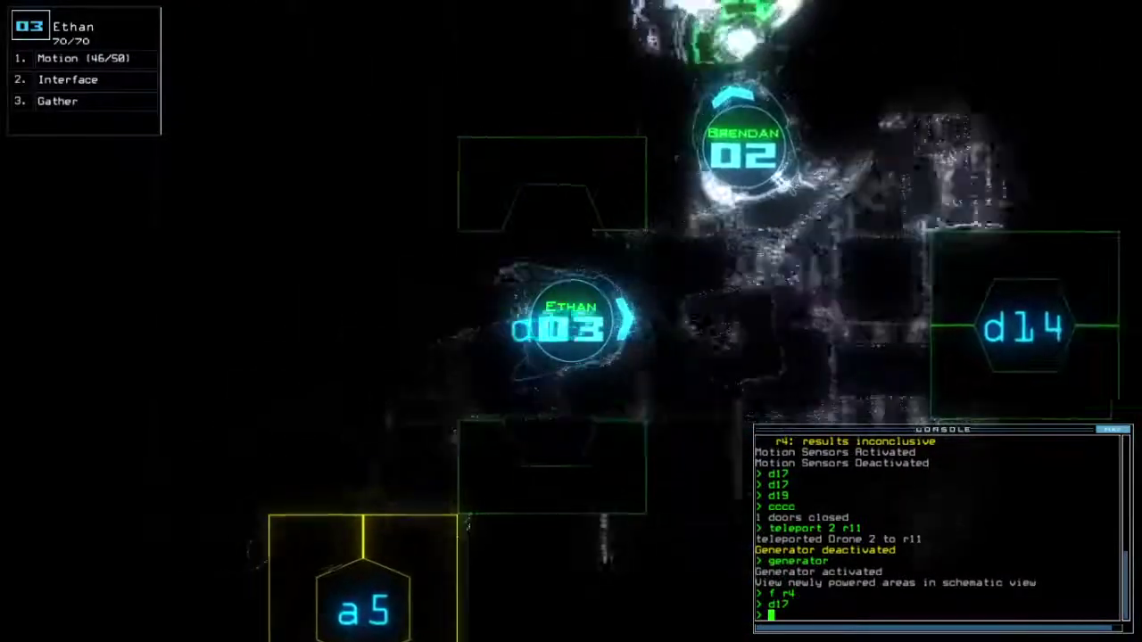
key("Tab")
Open doors d13 and d14, sending drone 3 through d14 to reveal r12 and r13.
key("Tab")
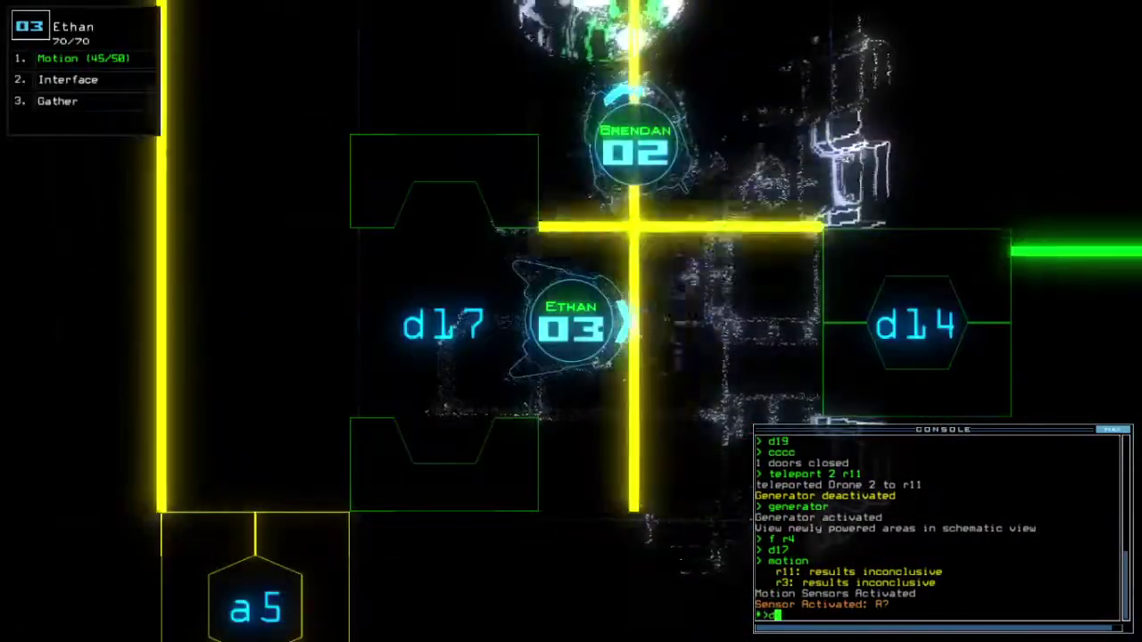
type("d13;d13")
key("Return")
key("Tab")
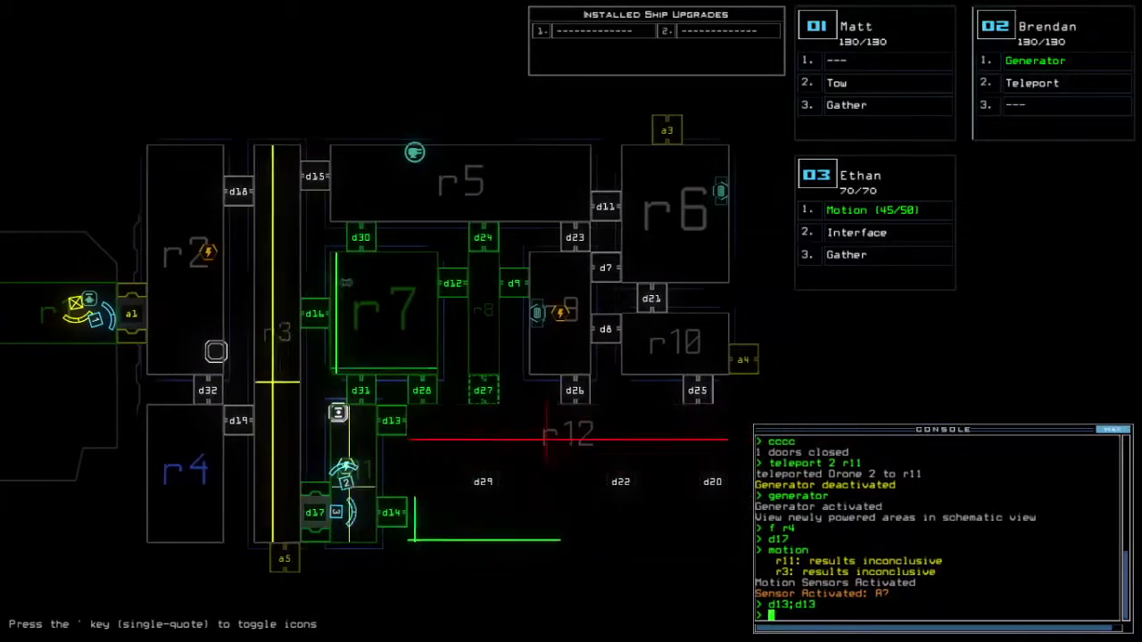
key("Tab")
type("d14;d14")
key("Return")
key("Tab")
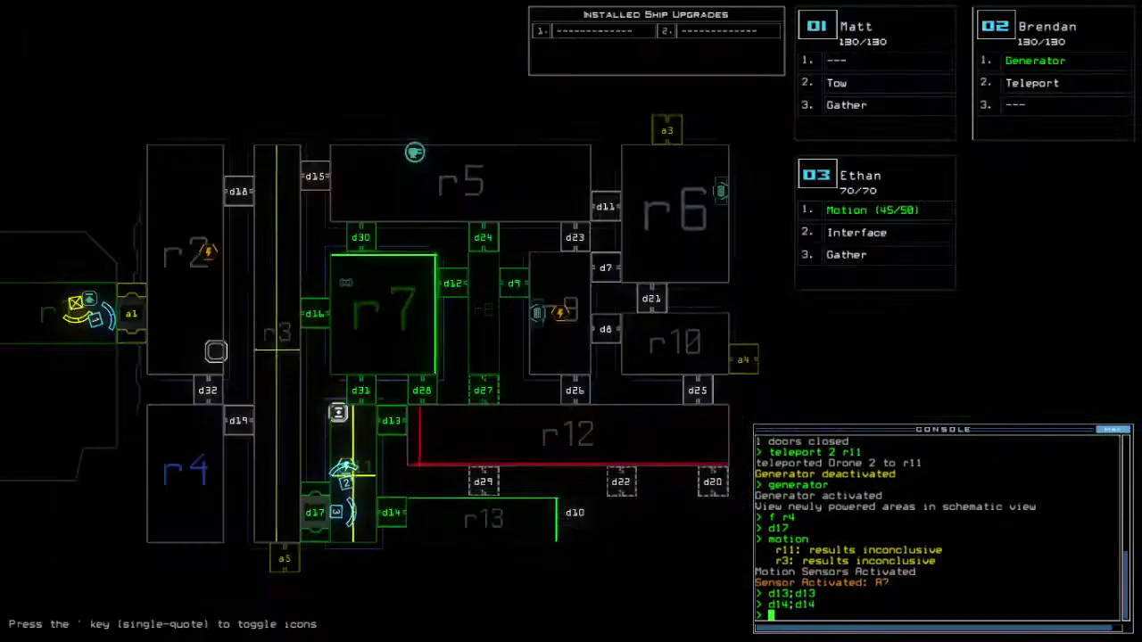
key("Tab")
type("d14")
key("Return")
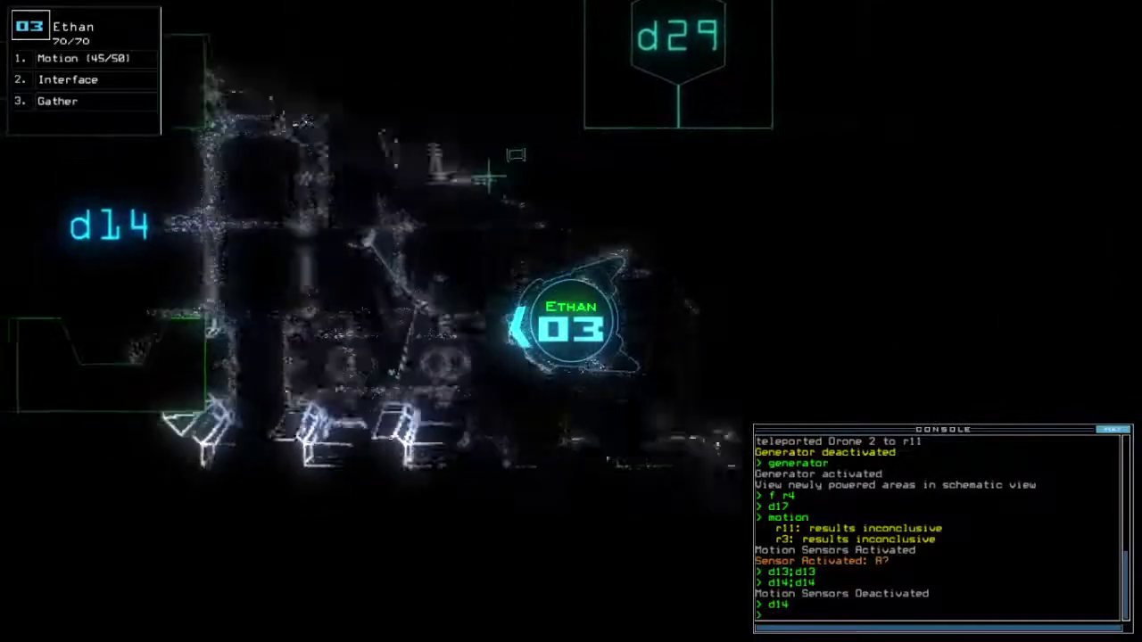
type("d14")
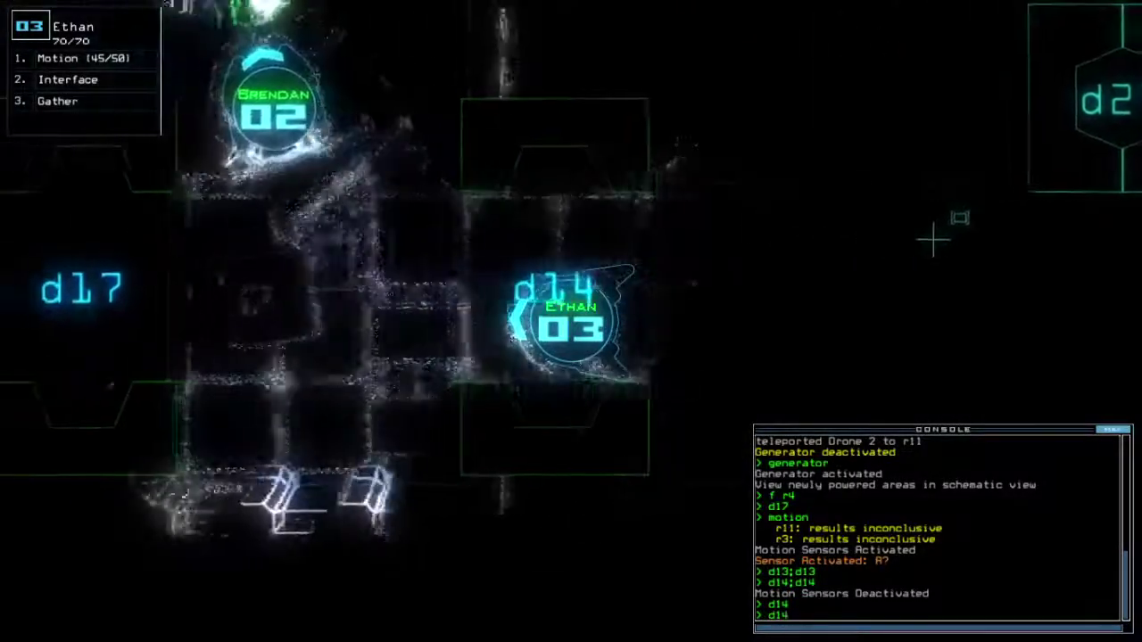
key("Return")
key("Tab")
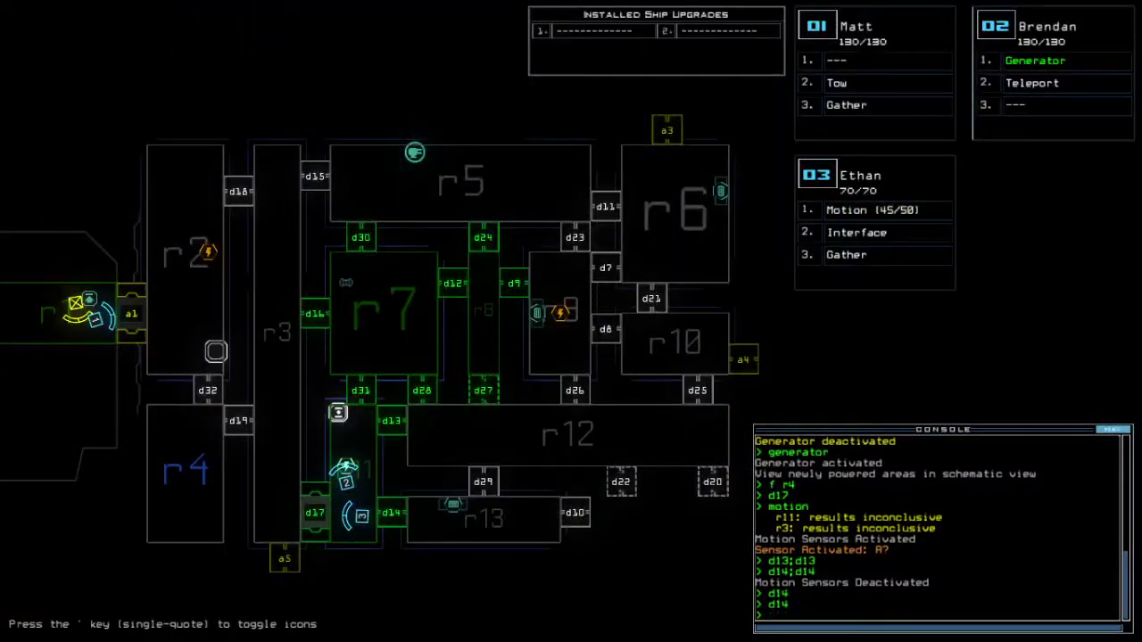
Send drone 3 through door d31, briefly checking drone 1, and open d12.
key("Tab")
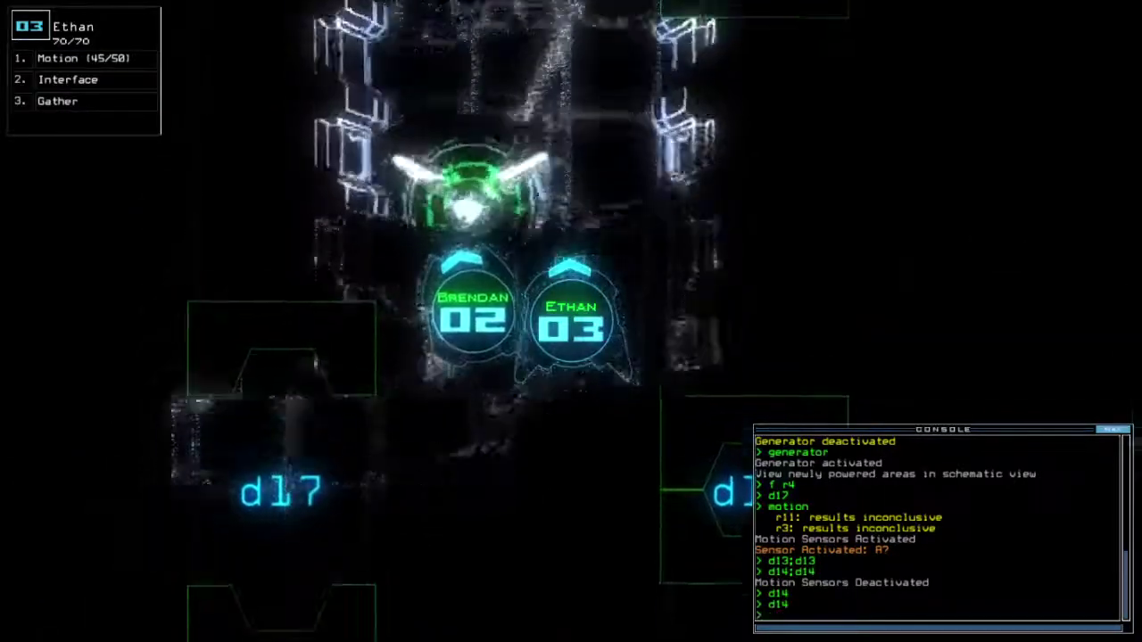
type("d31")
key("Return")
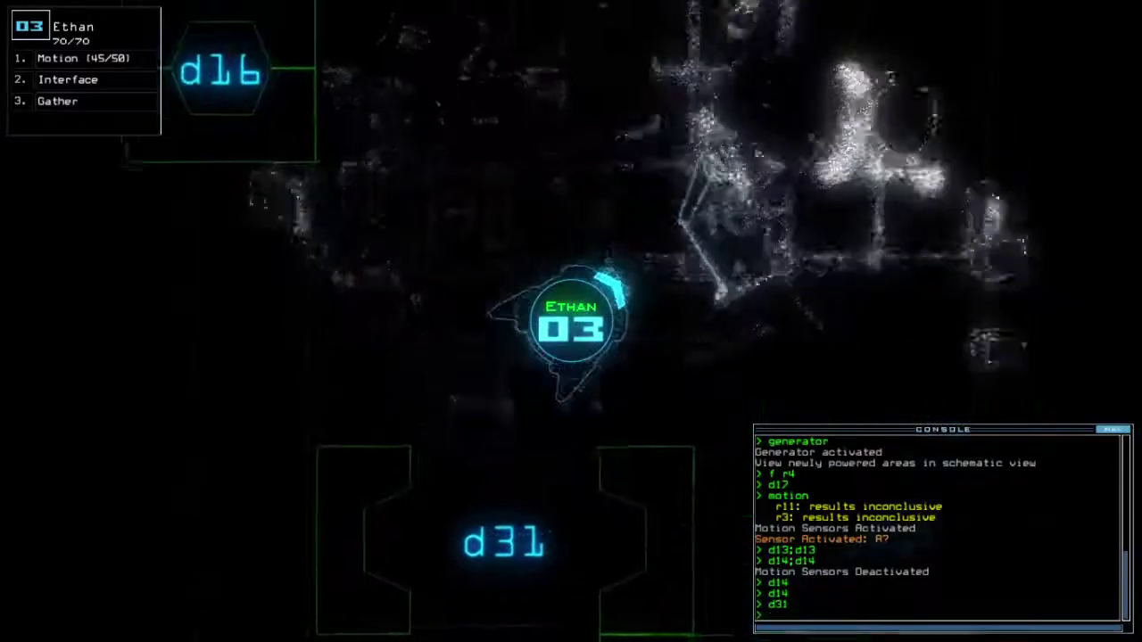
key("1")
type("3")
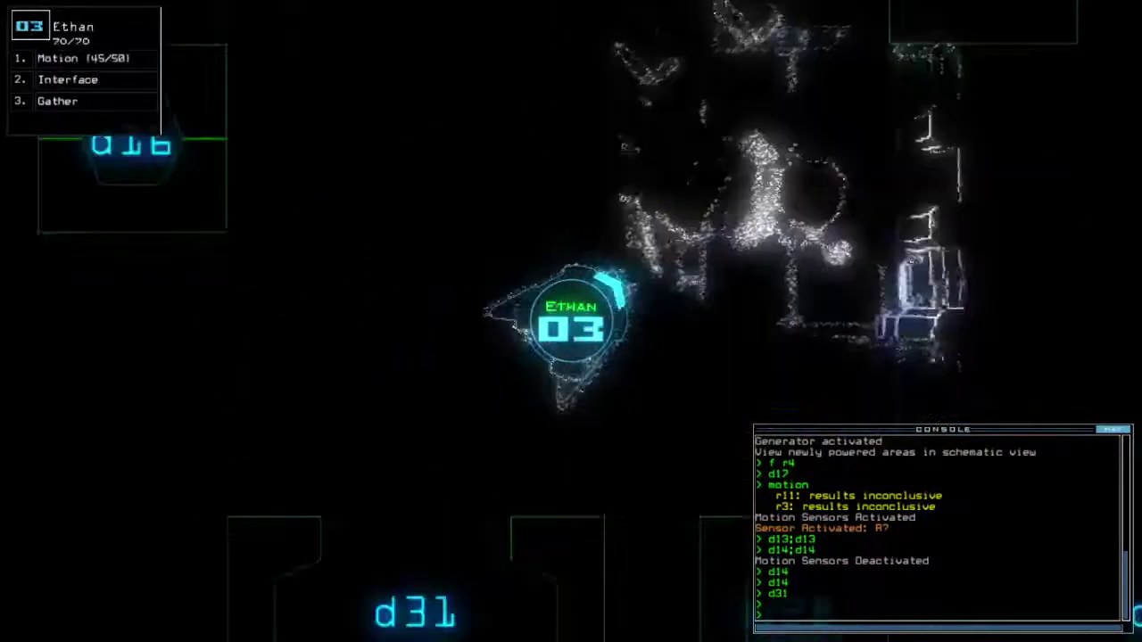
type("d31")
key("Return")
type("d12")
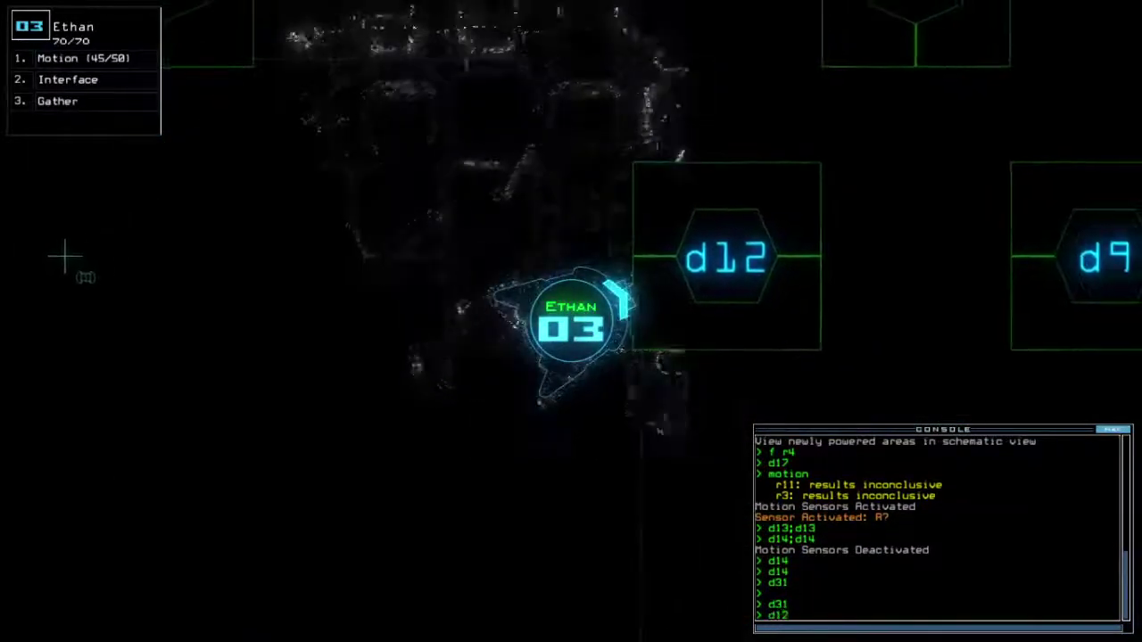
key("Return")
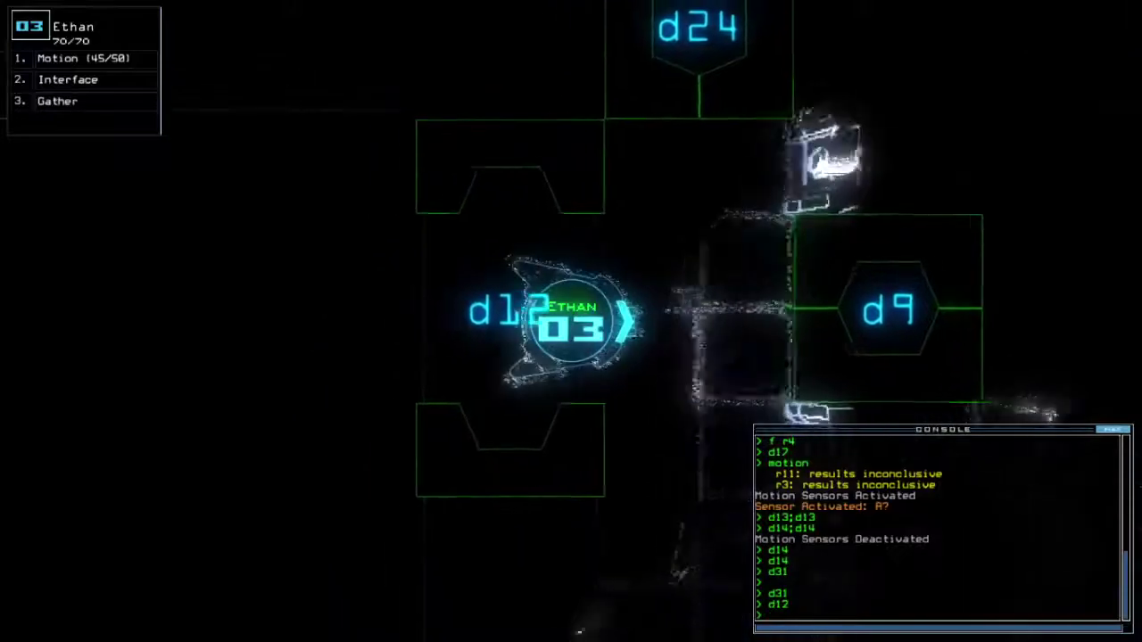
type("cccc")
Close two doors, pass drone 3 through d28 into r12, and gather scrap.
key("Return")
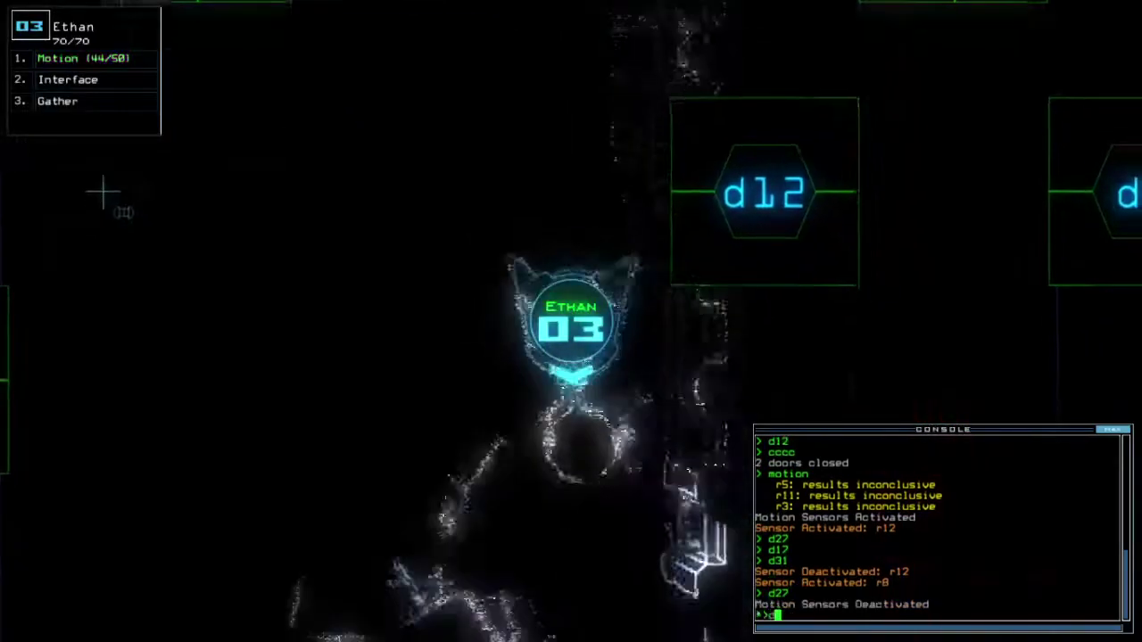
type("d28")
key("Return")
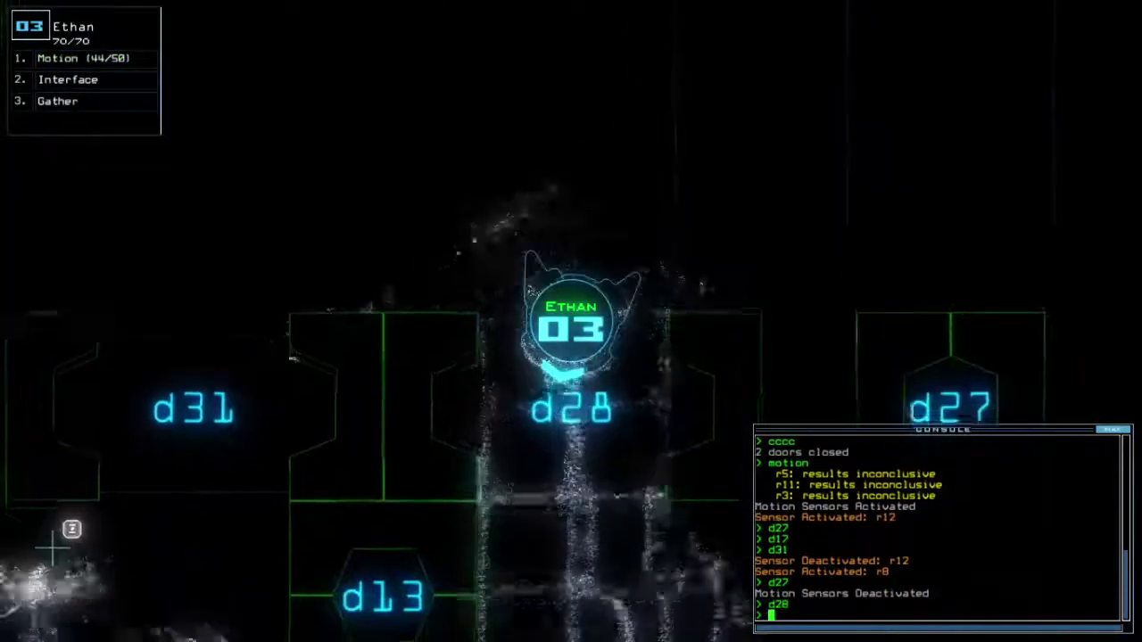
key("Right")
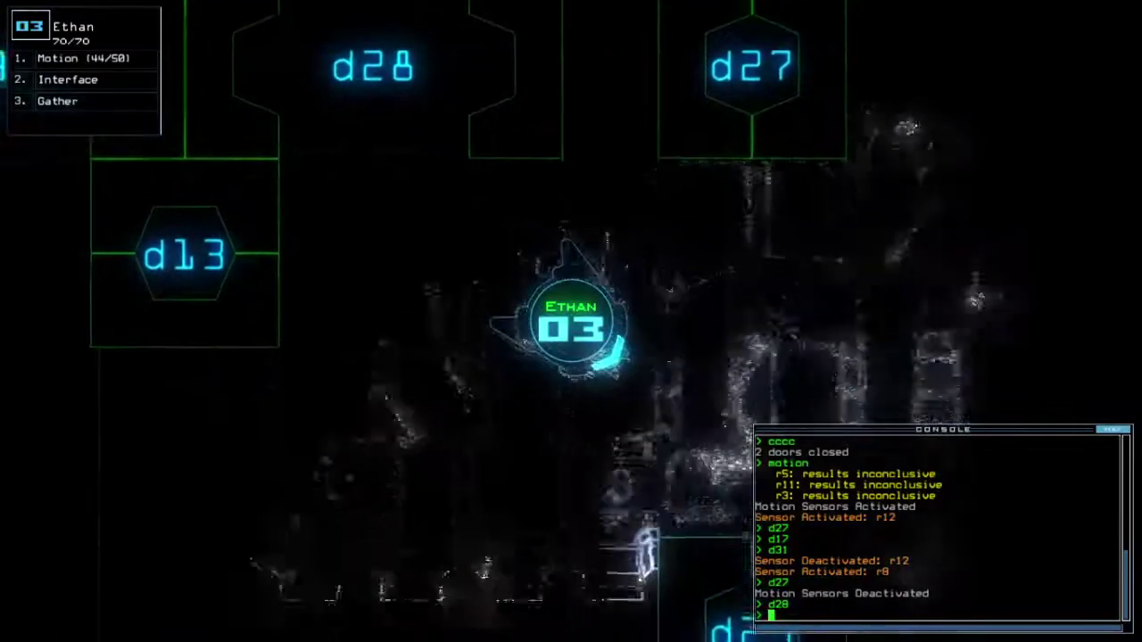
type("g")
key("Return")
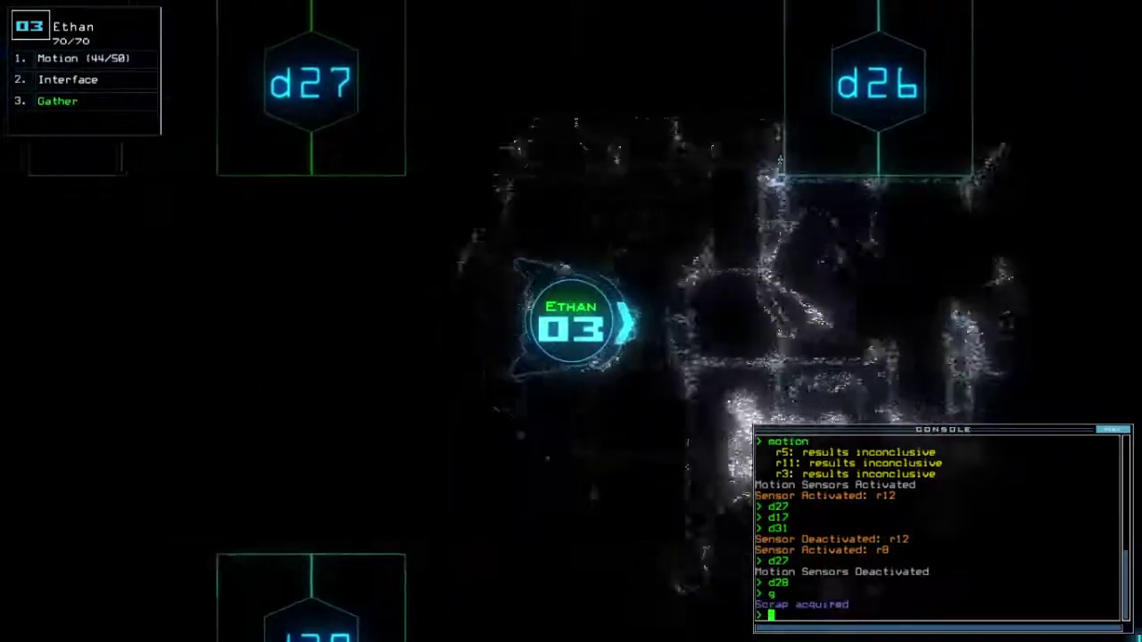
type("dd a")
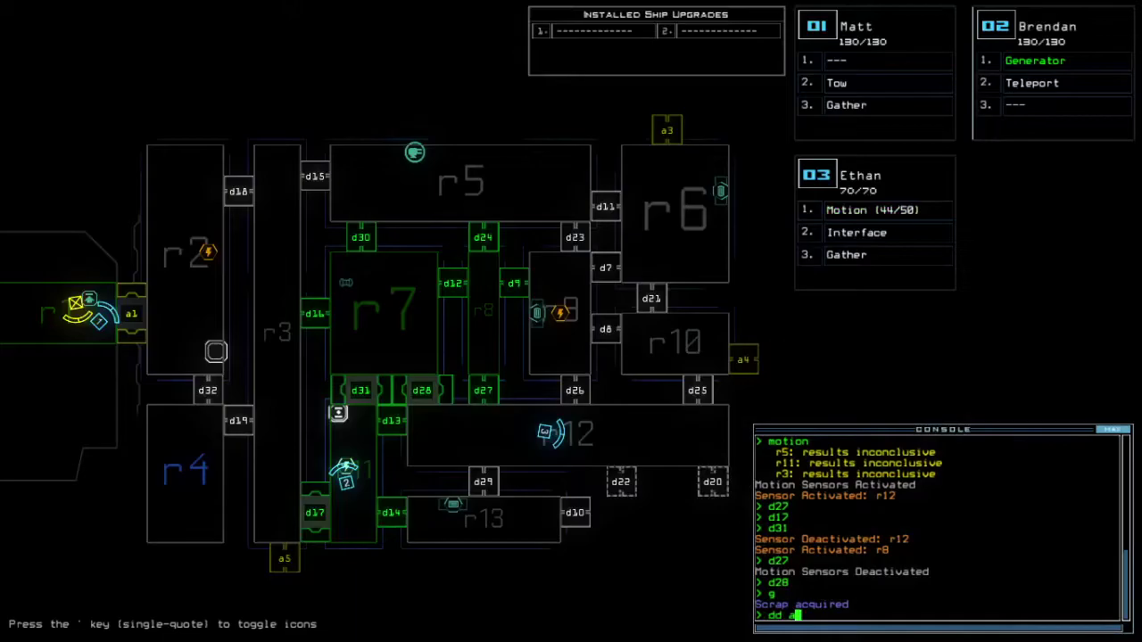
type("5")
Redock at airlock a5, turn off drone 2's generator, and teleport it to r1.
key("Return")
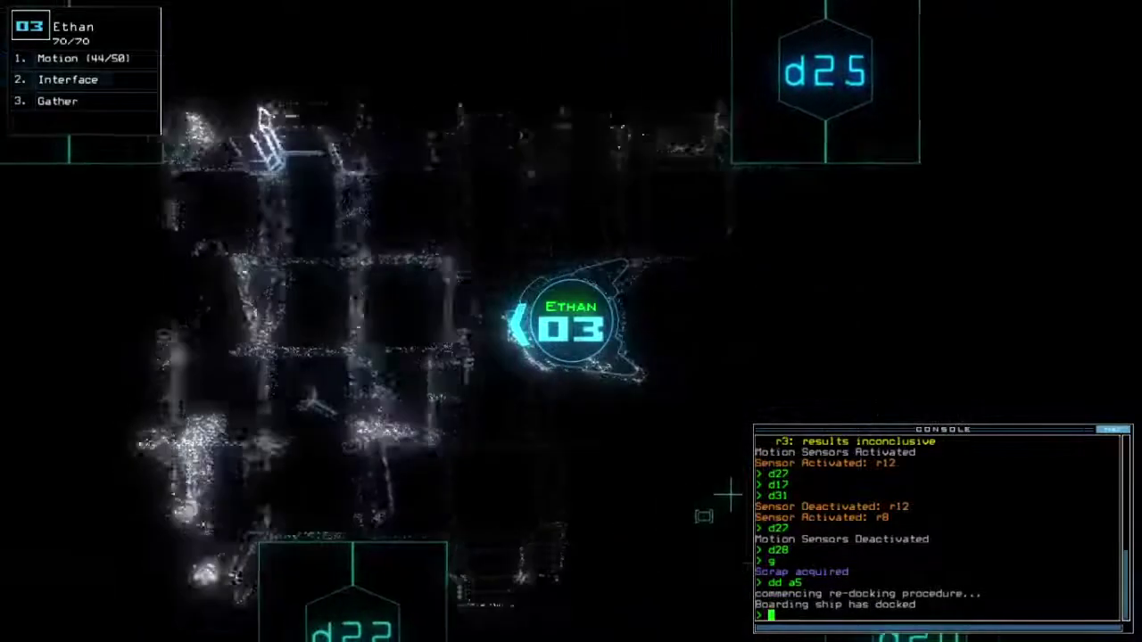
type("ty")
key("Return")
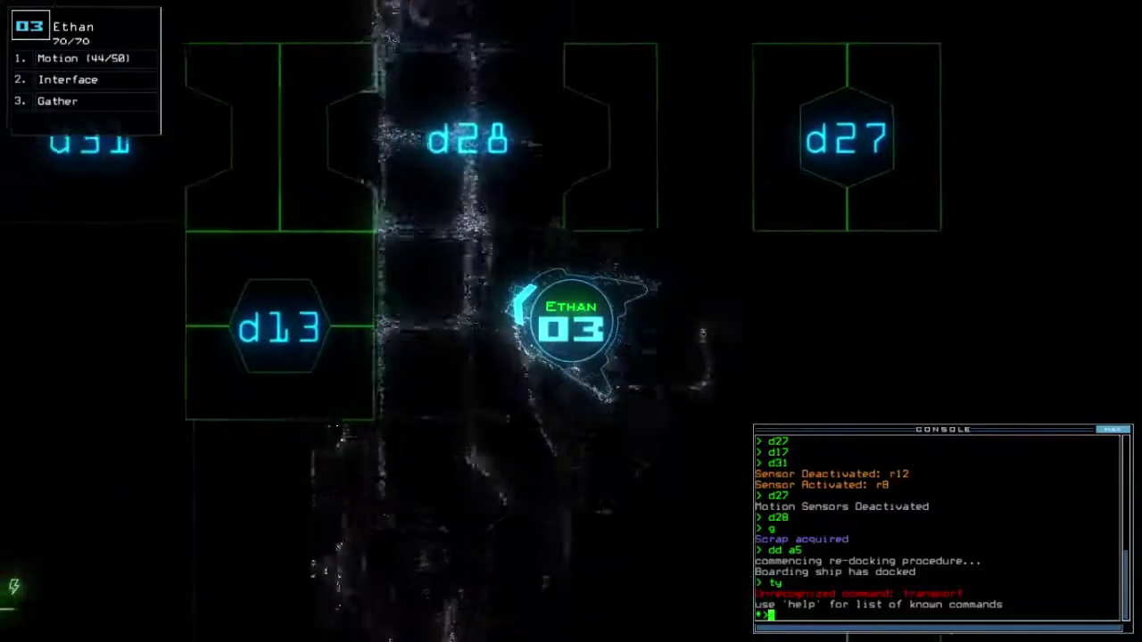
key("F2")
key("1")
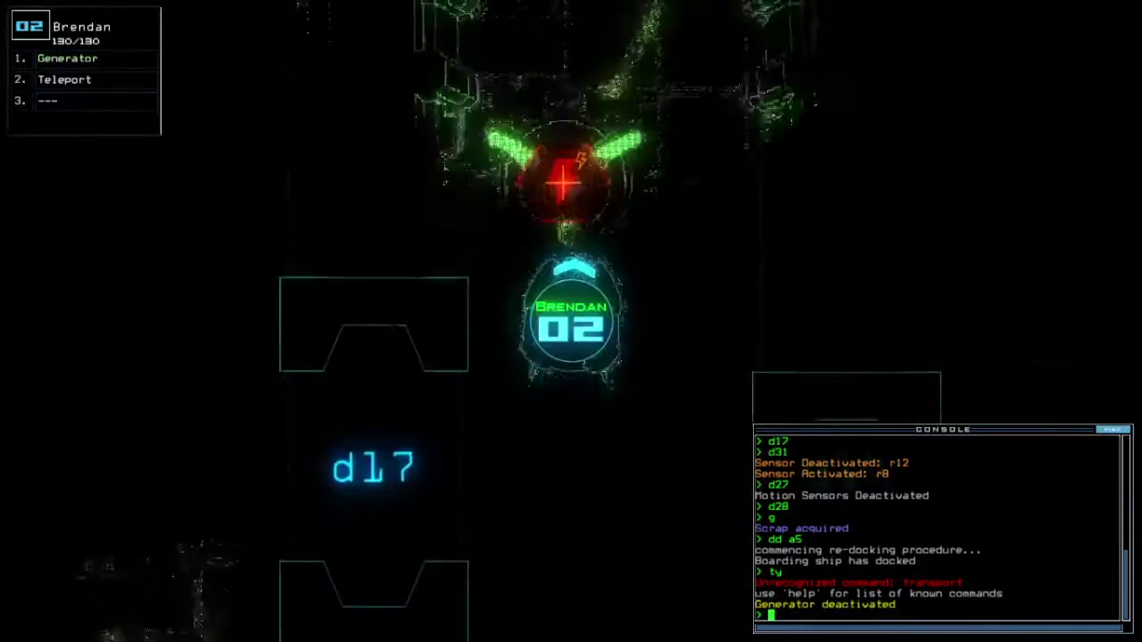
key("Left")
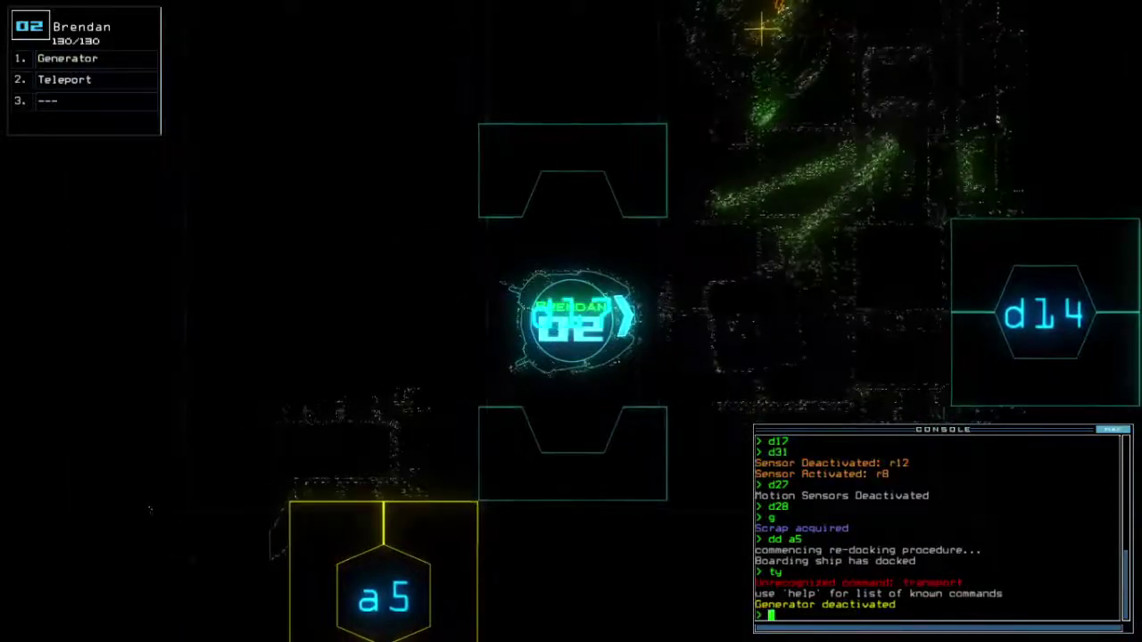
type("gt")
key("Return")
key("Tab")
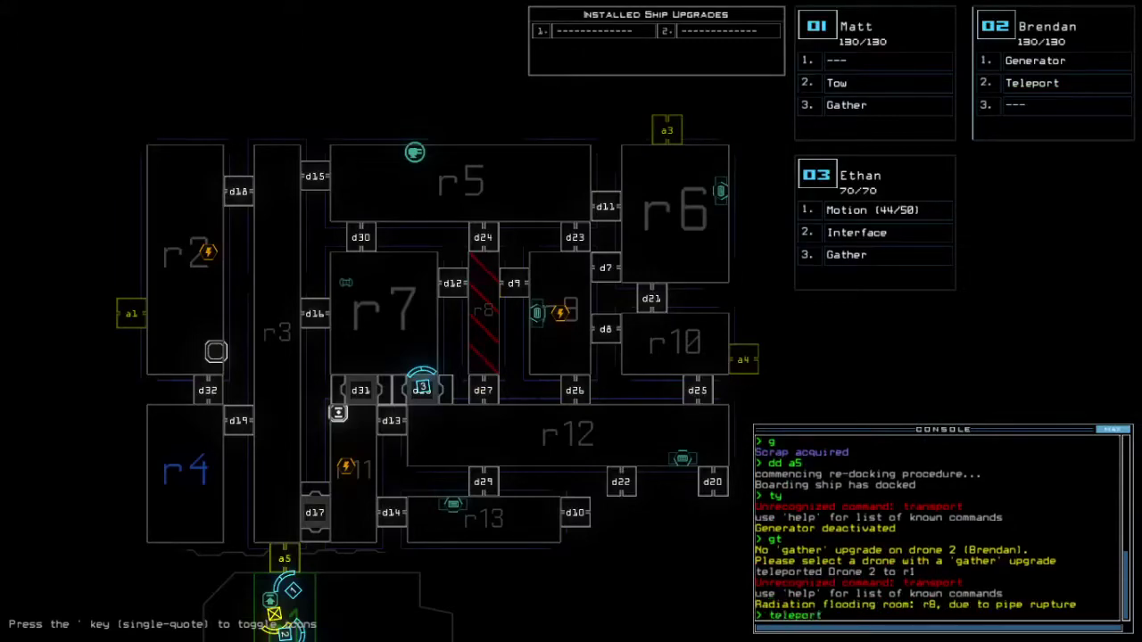
Teleport drone 2 to r11 and activate its generator to power nearby rooms.
key("Tab")
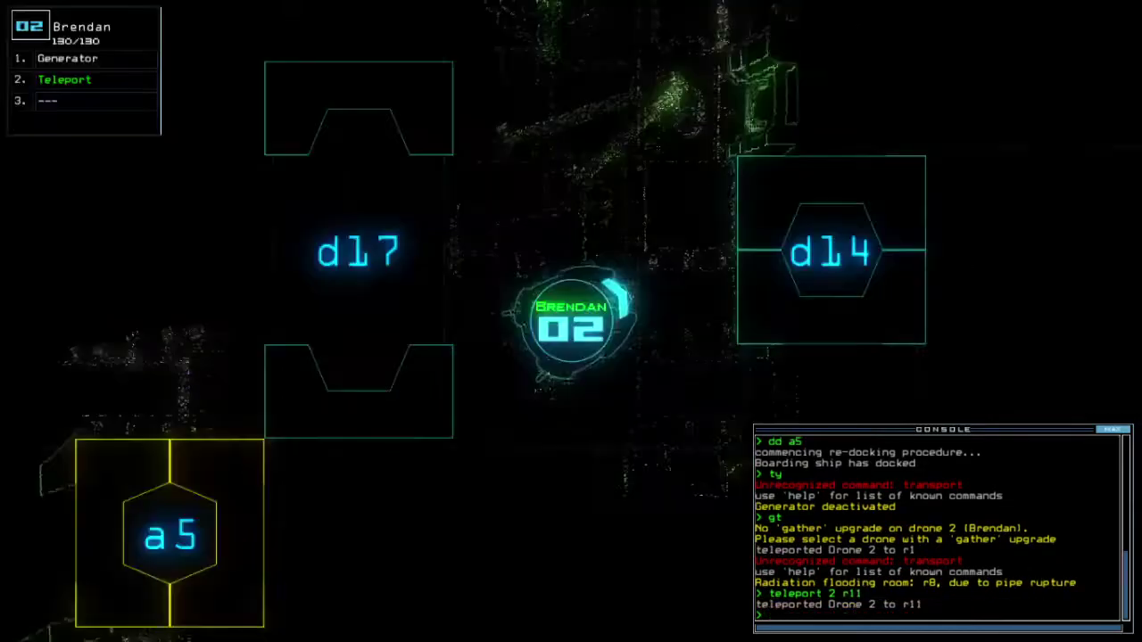
type("generator")
key("Return")
key("Tab")
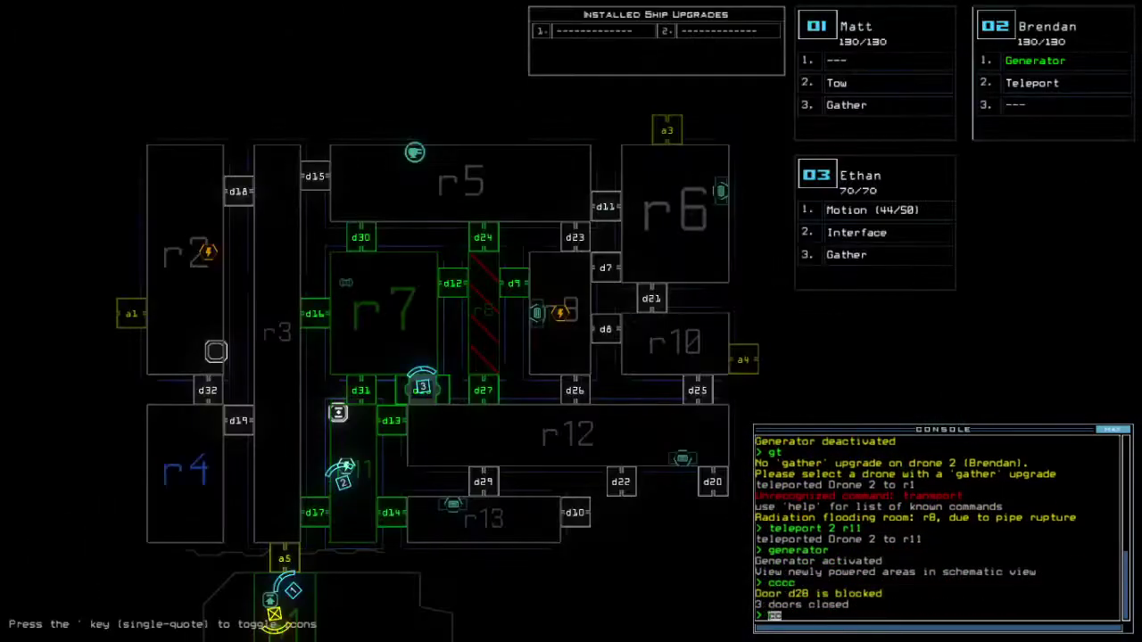
Move drone 3 to door d12, open it, and close the surrounding doors.
key("Tab")
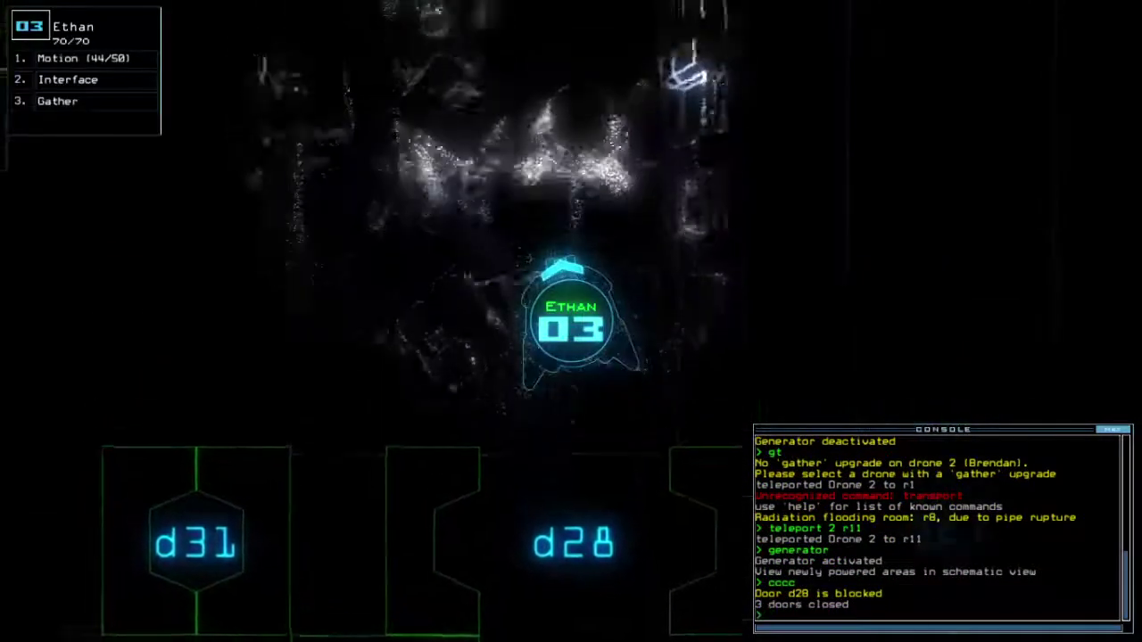
type("d1")
key("Up")
key("Right")
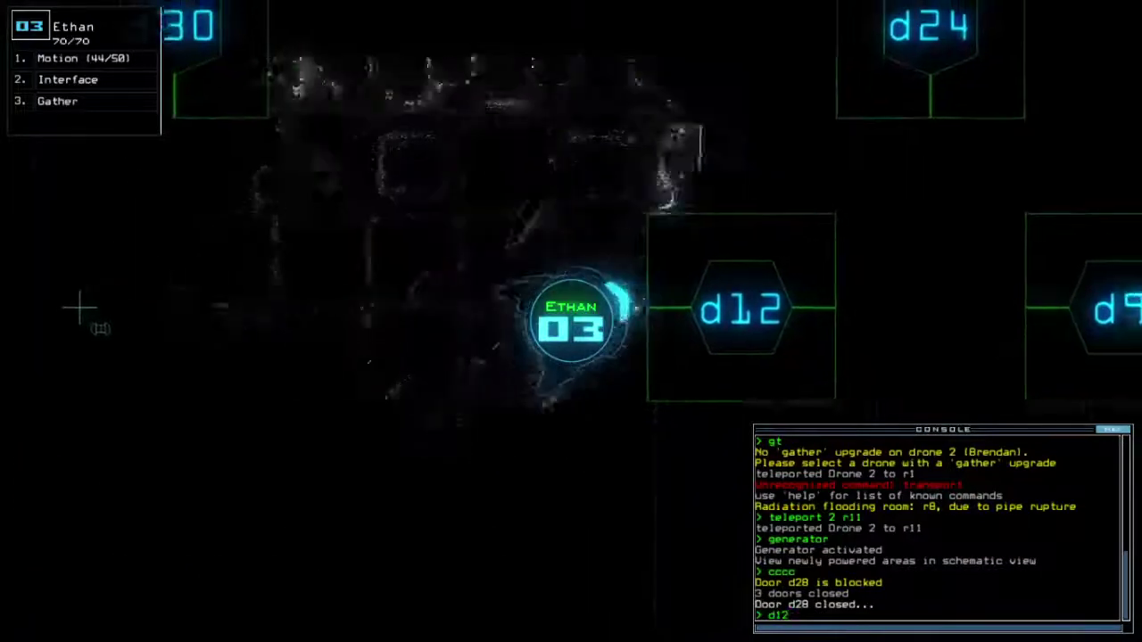
type("2")
left_click_drag(960, 443, 954, 94)
key("Return")
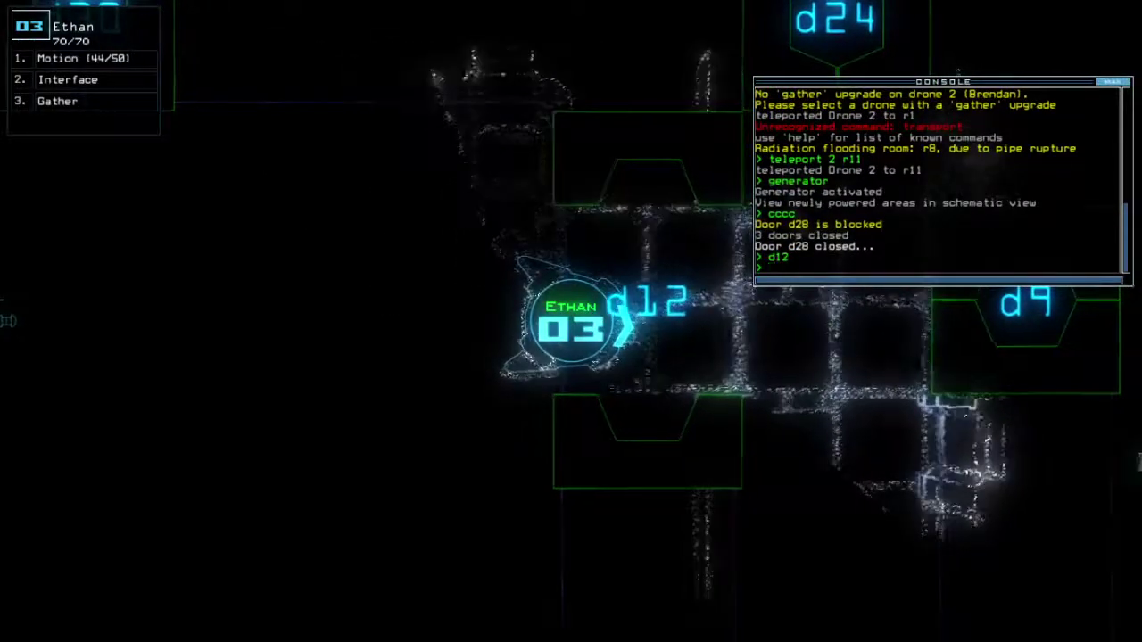
type("cccc")
key("Return")
Pass drone 3 through door d28, close it behind, and send drone 2 to r9.
key("Tab")
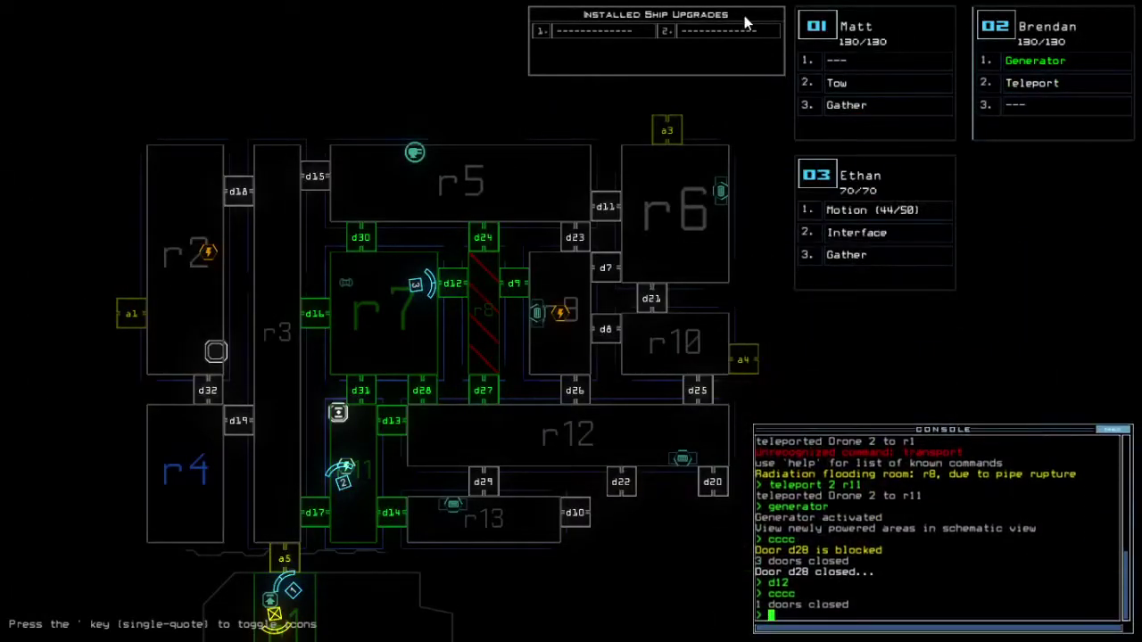
key("Tab")
type("d28")
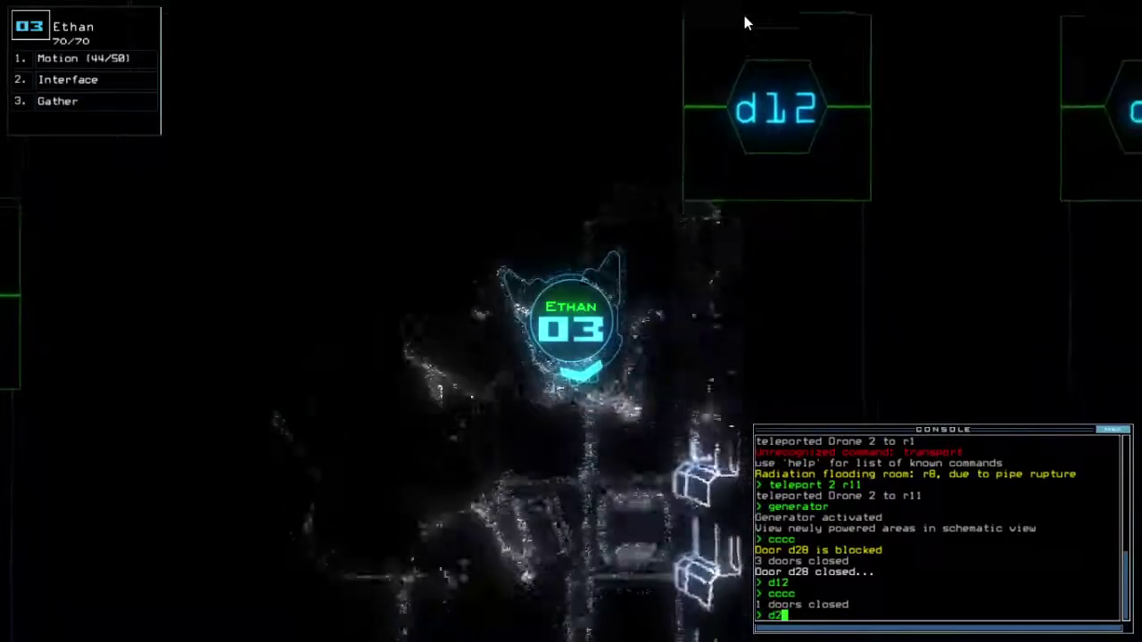
key("Return")
key("Down")
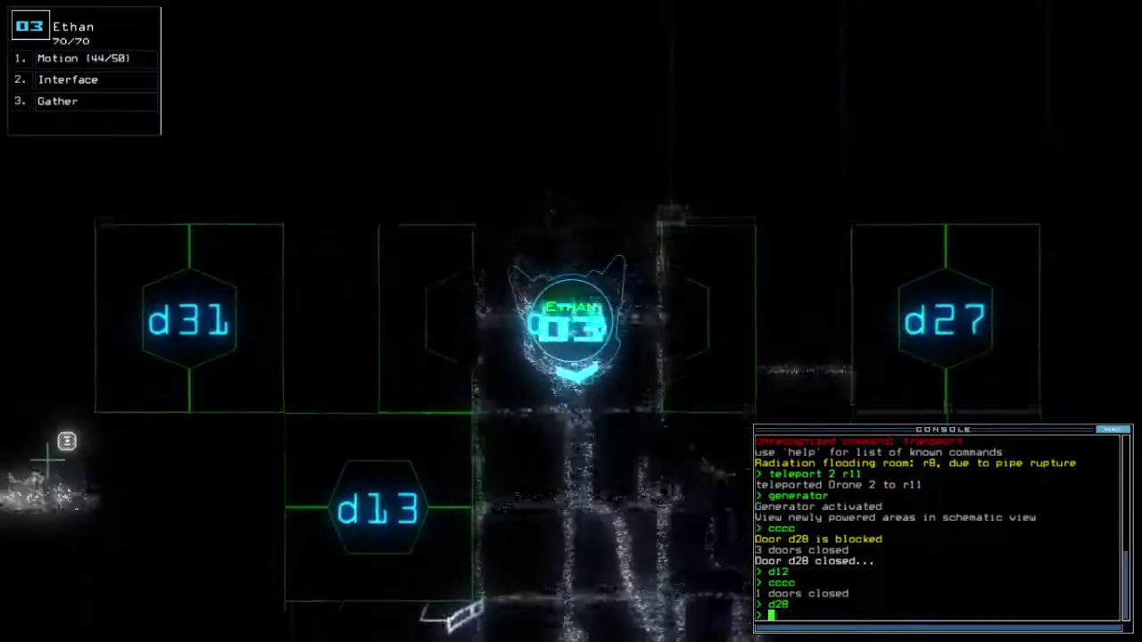
type("cccc")
key("Return")
key("Tab")
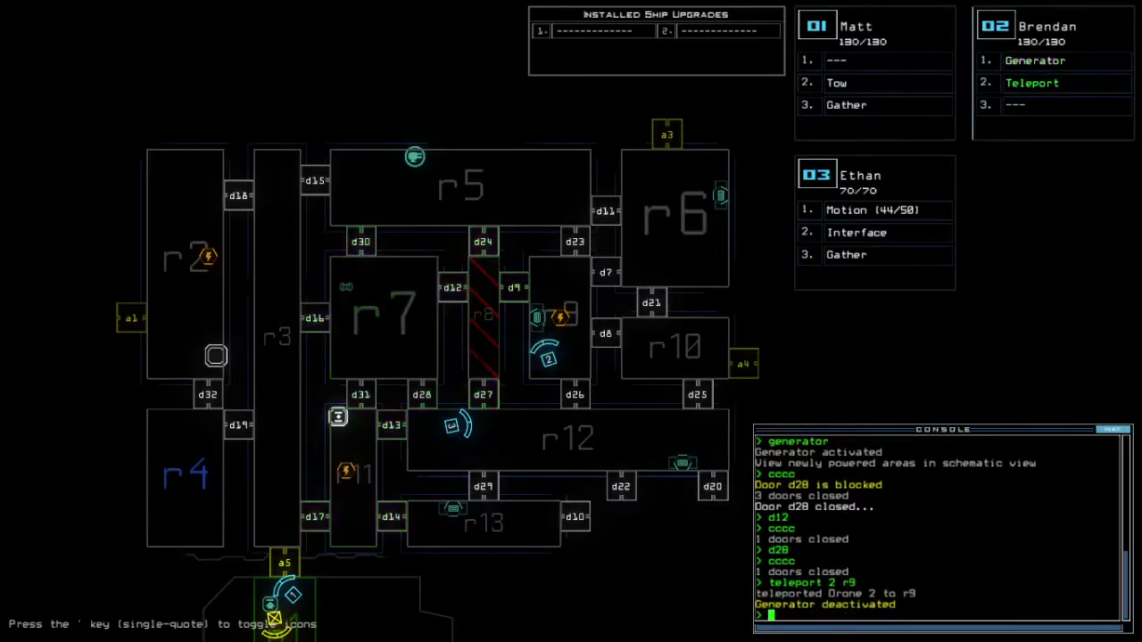
Reactivate drone 2's generator in r9 and list r12's items with drone 3.
key("Tab")
type("generator")
key("Return")
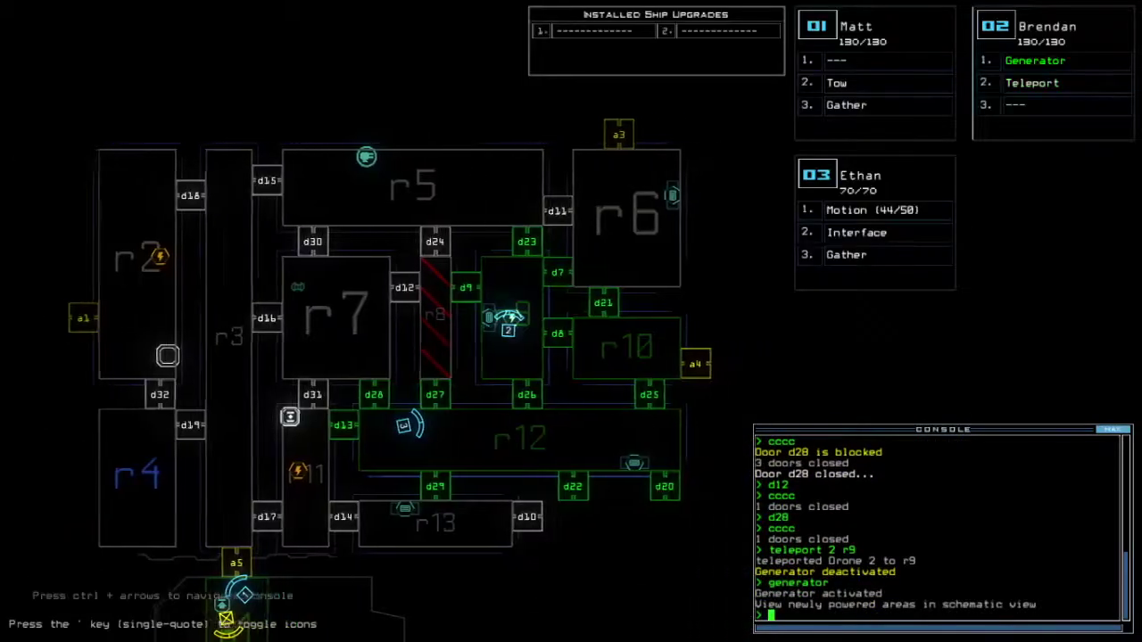
key("3")
key("Right")
type("i")
key("Return")
type("xx r12")
Cycle r12's doors, run a motion scan from its terminal, and open d26.
key("Return")
key("Tab")
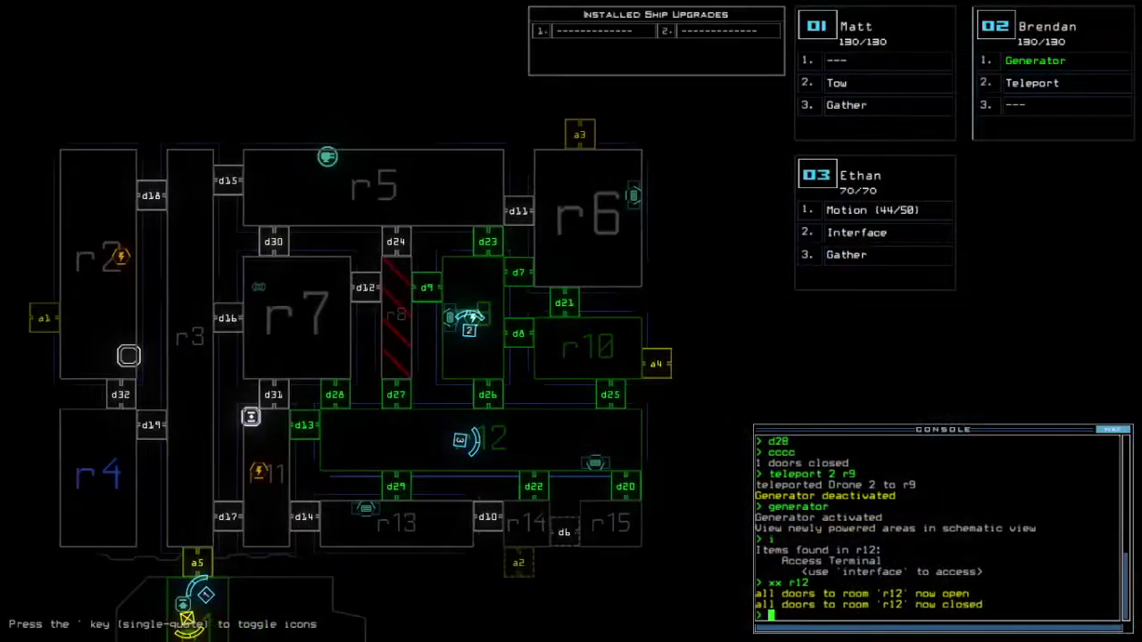
key("Tab")
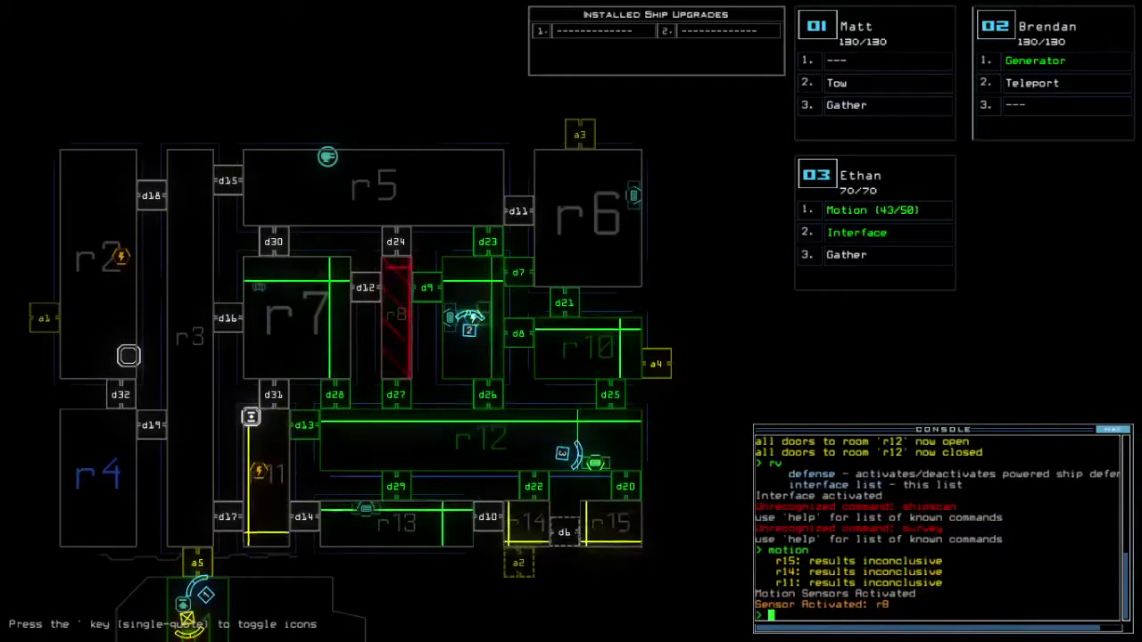
key("Tab")
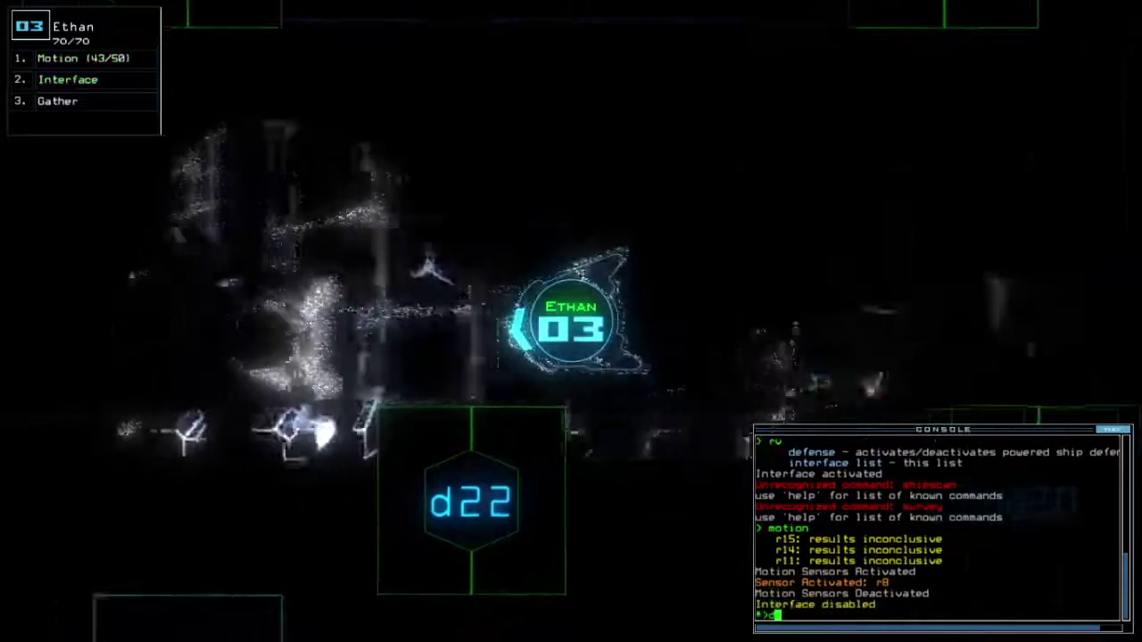
type("d26")
key("Return")
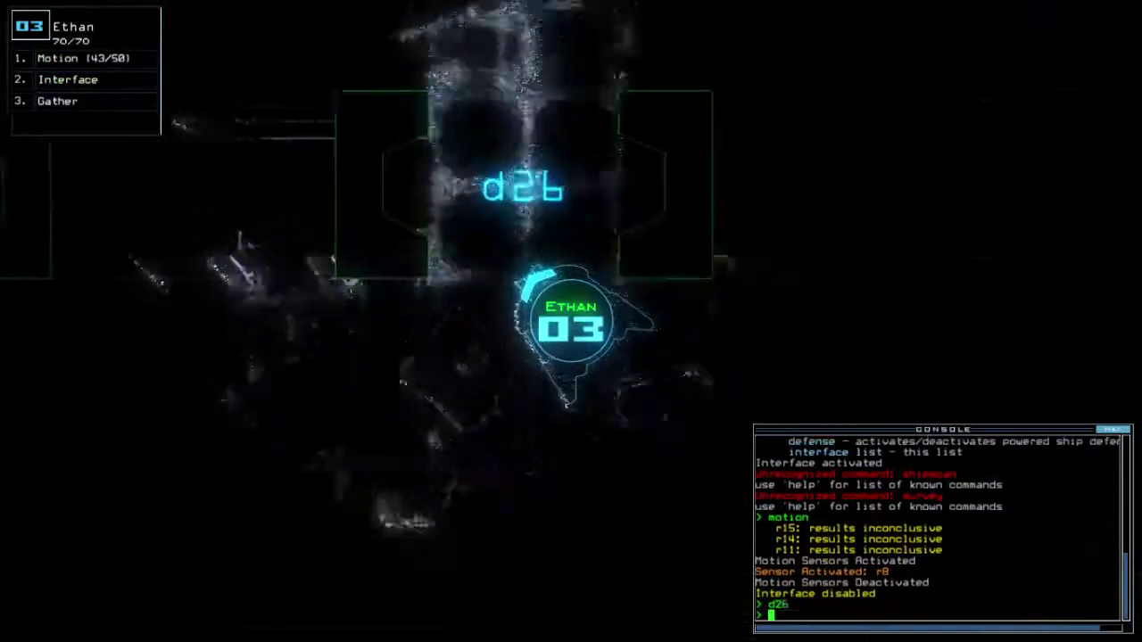
type("swap")
Trade drone 03's Interface for Teleport and move it through doors d26 and d22.
key("Return")
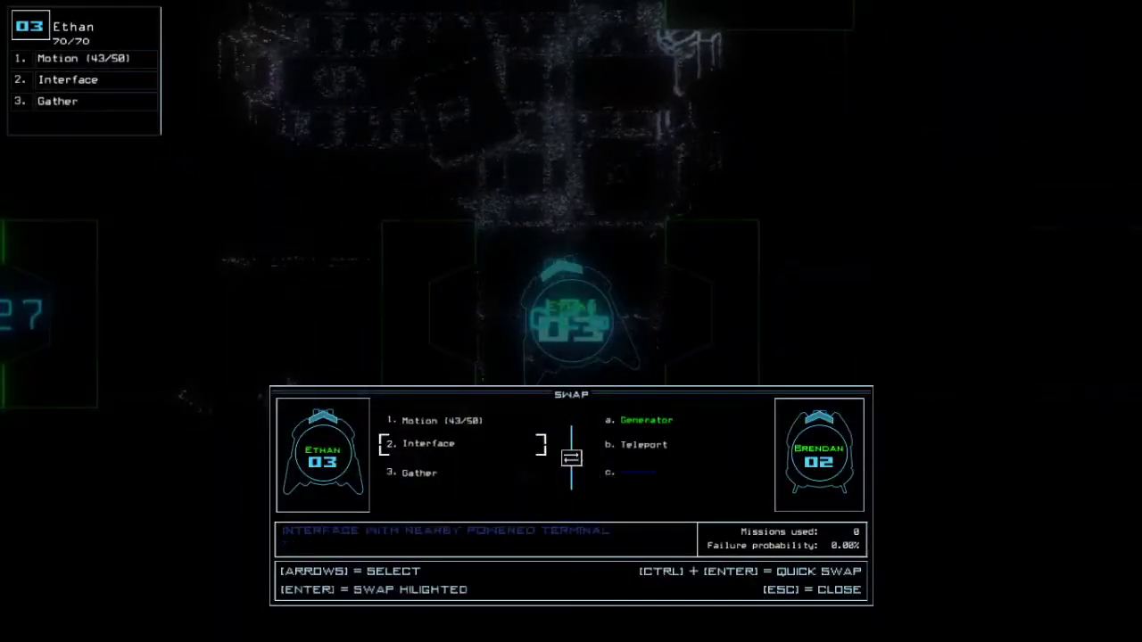
key("Escape")
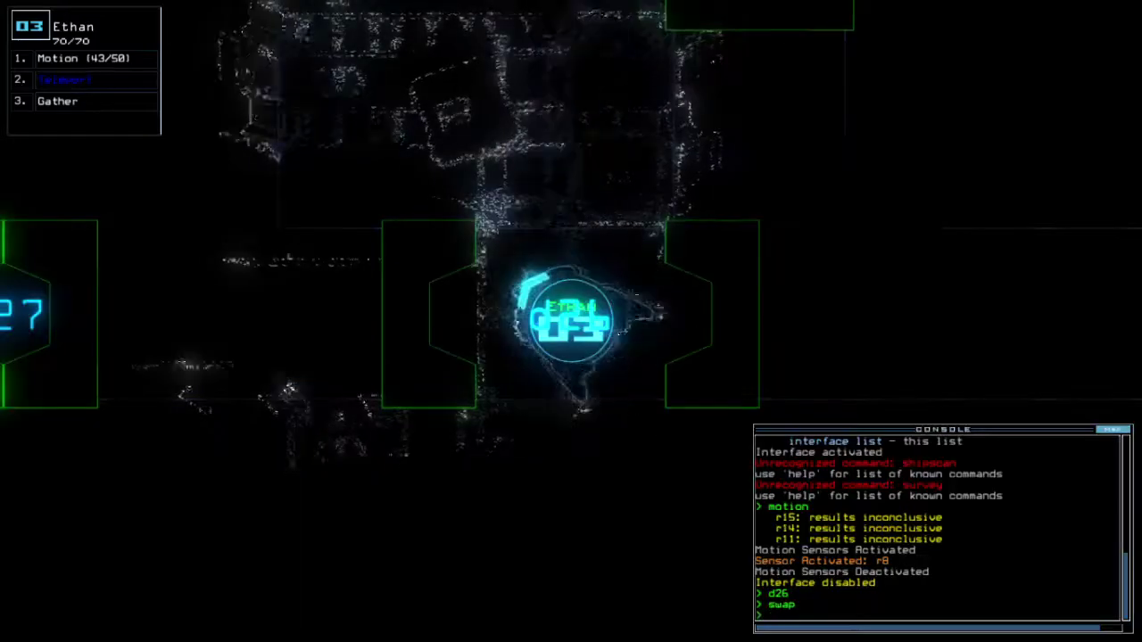
type("d26")
key("Return")
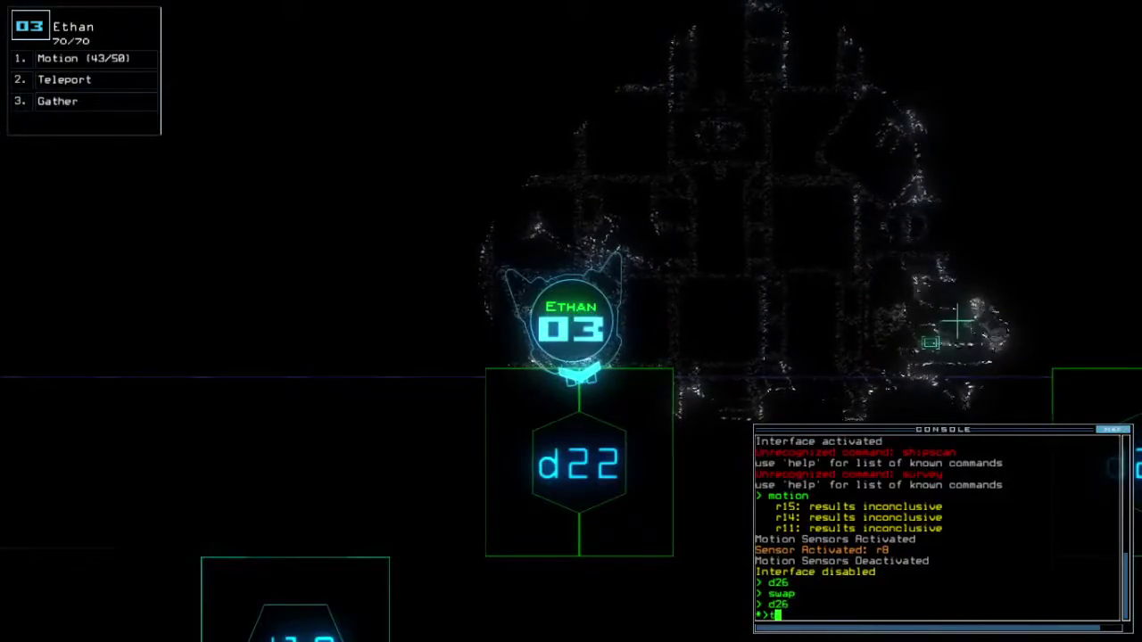
type("2")
key("Return")
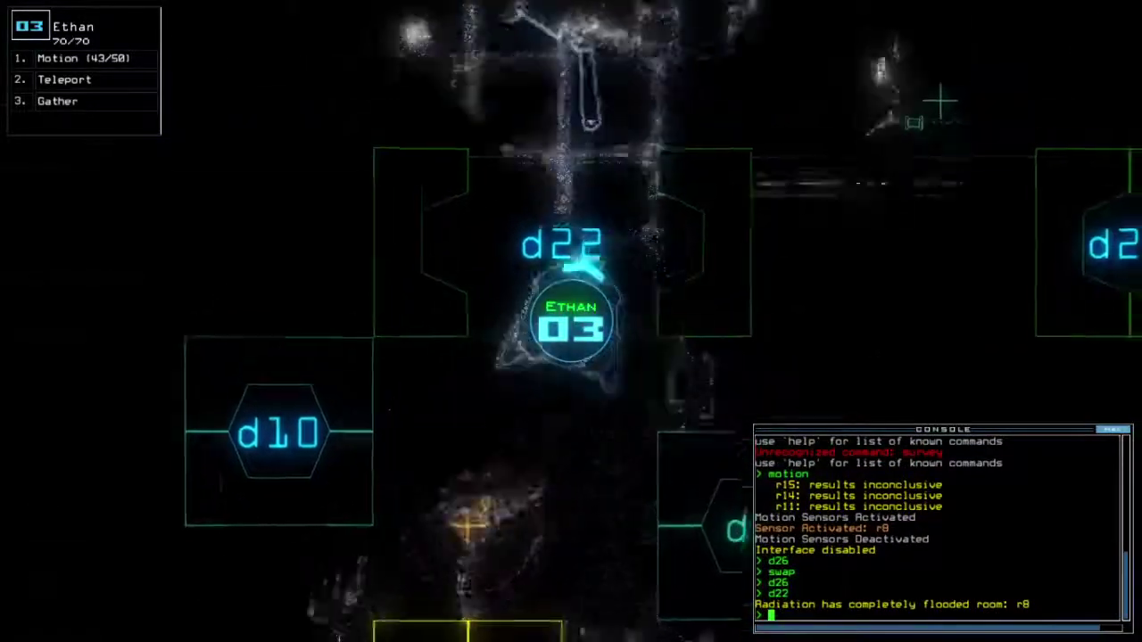
type("d22")
key("Return")
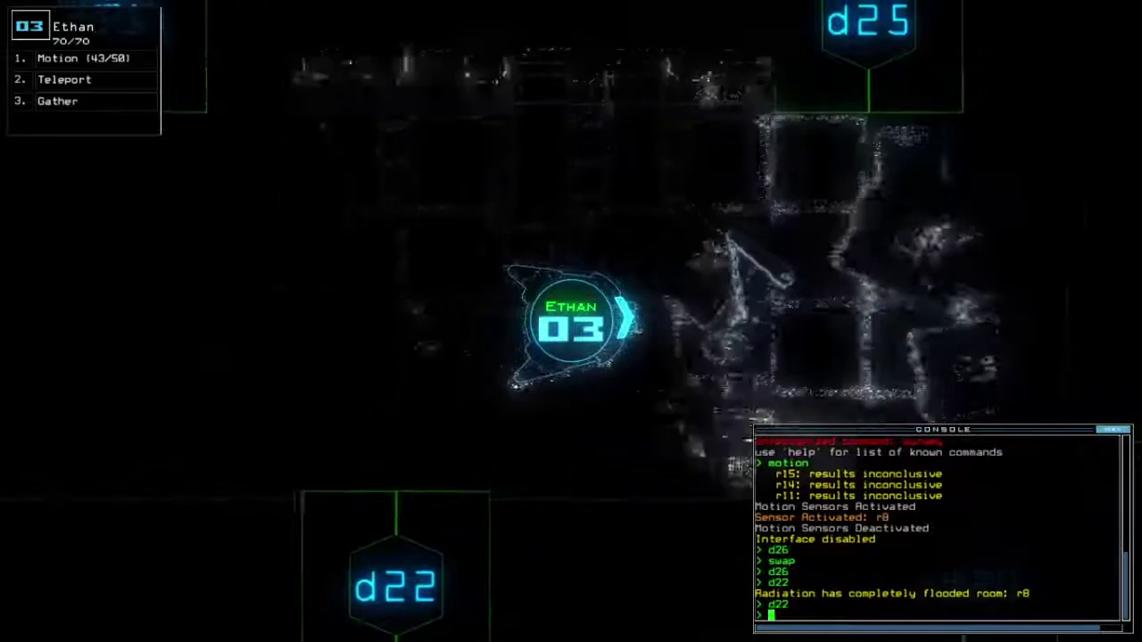
type("tt")
Teleport drone 03 to room r1, then into room r12, checking its cameras.
key("Return")
key("Tab")
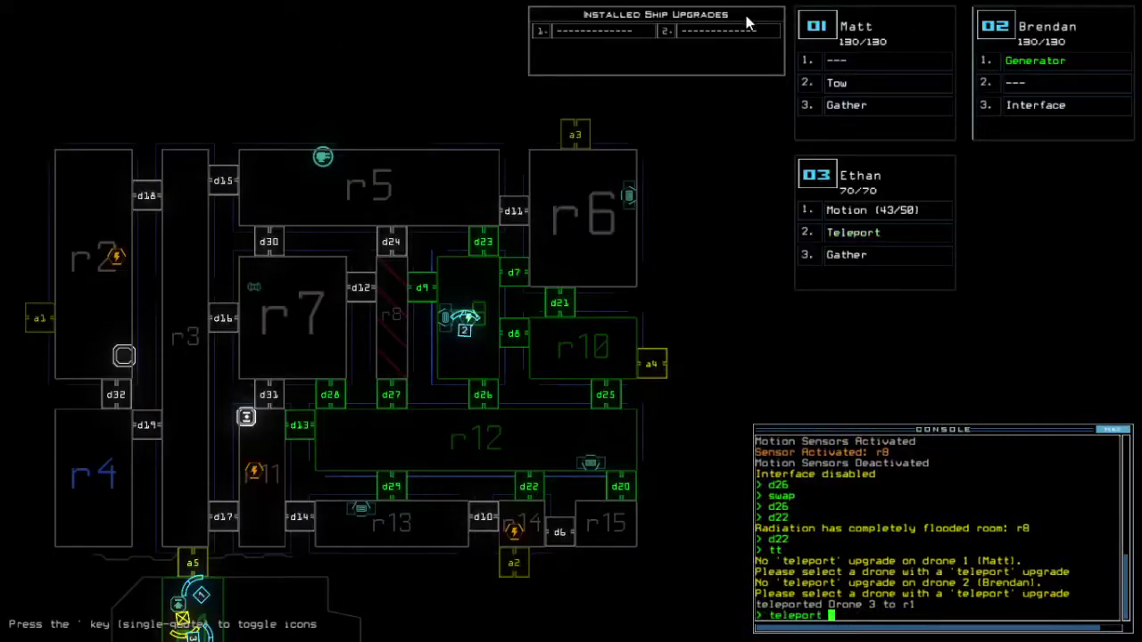
key("Return")
key("Tab")
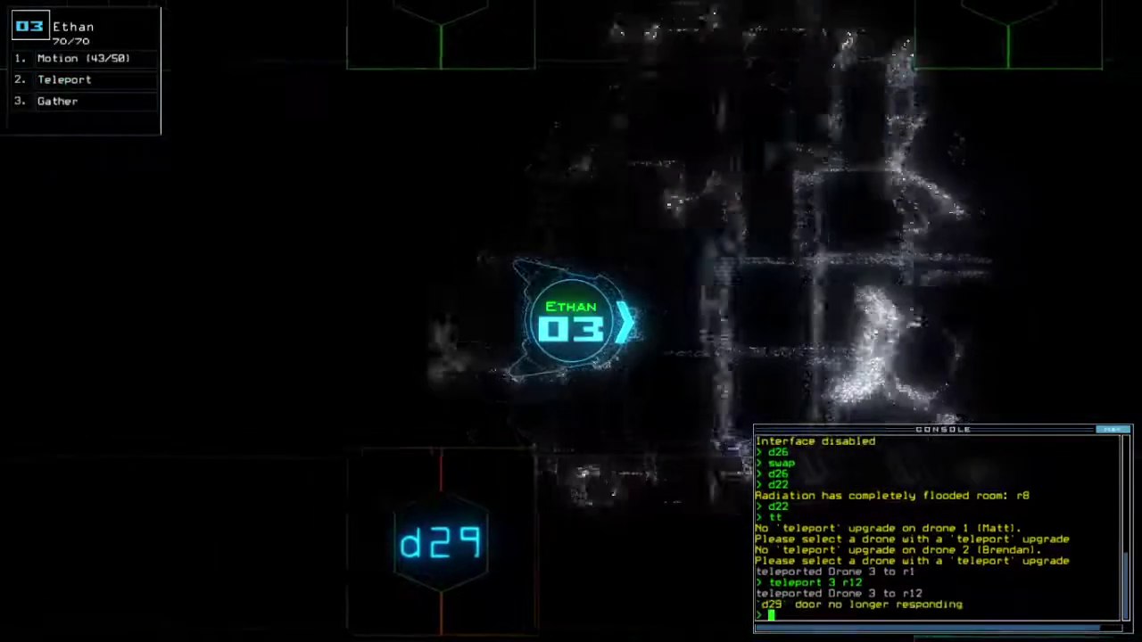
key("Tab")
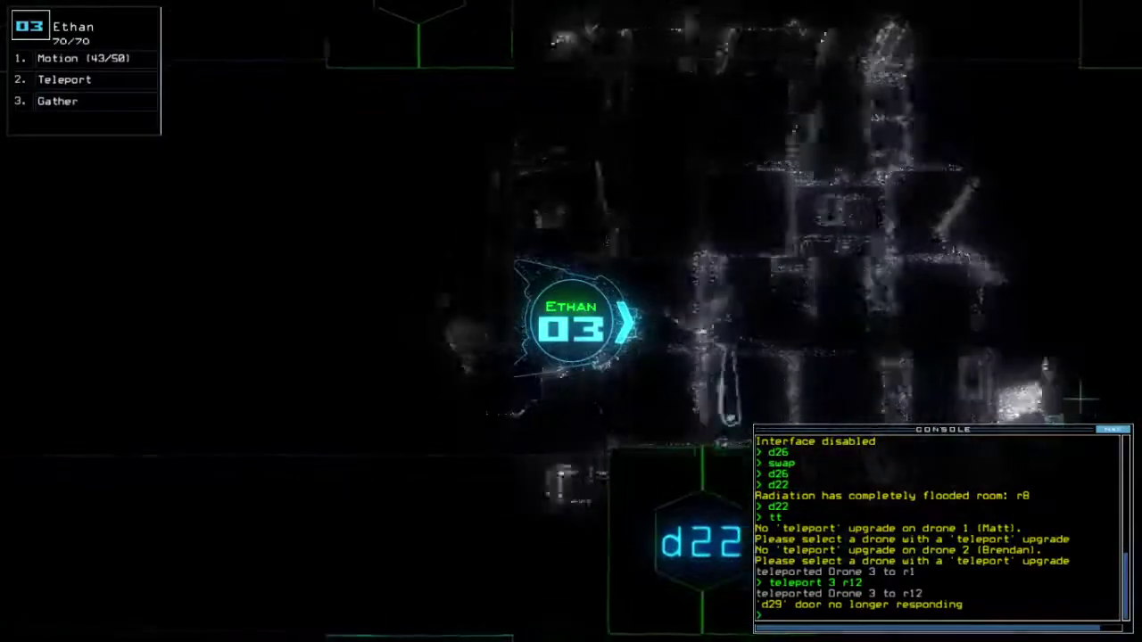
type("d20")
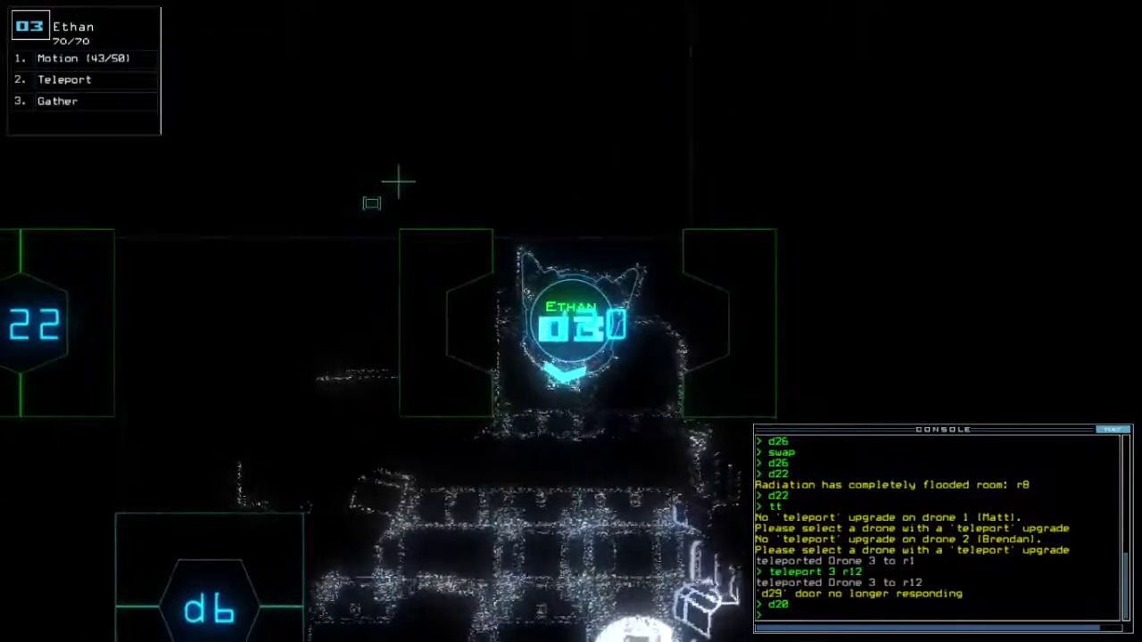
key("Tab")
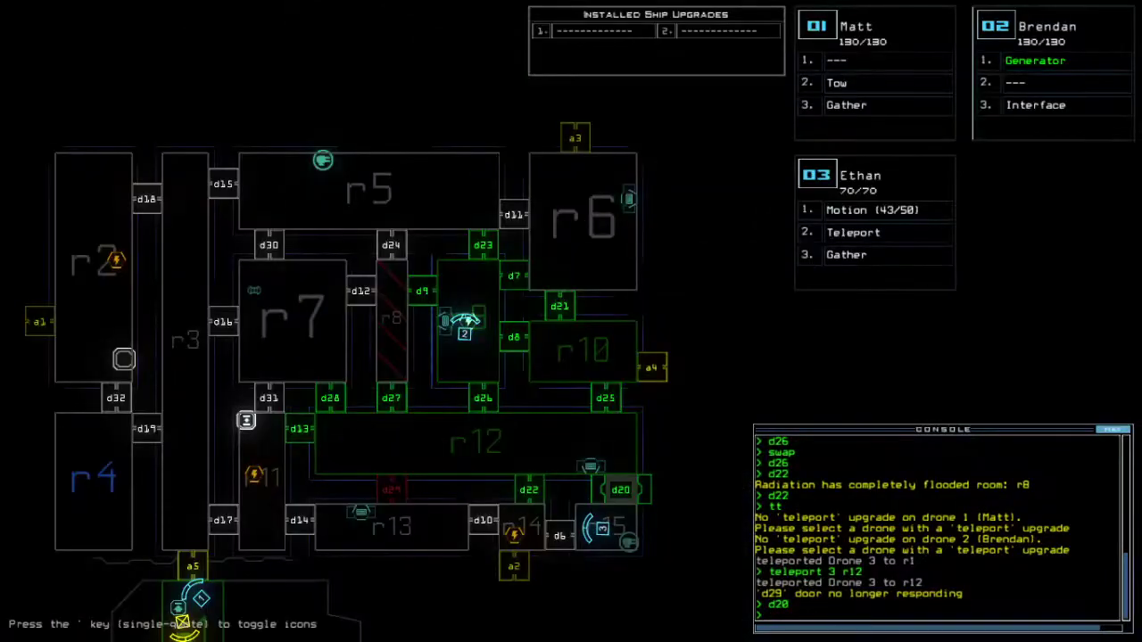
Close the door beside drone 3 at d20 and attempt teleporting drone 2 into r11.
key("Tab")
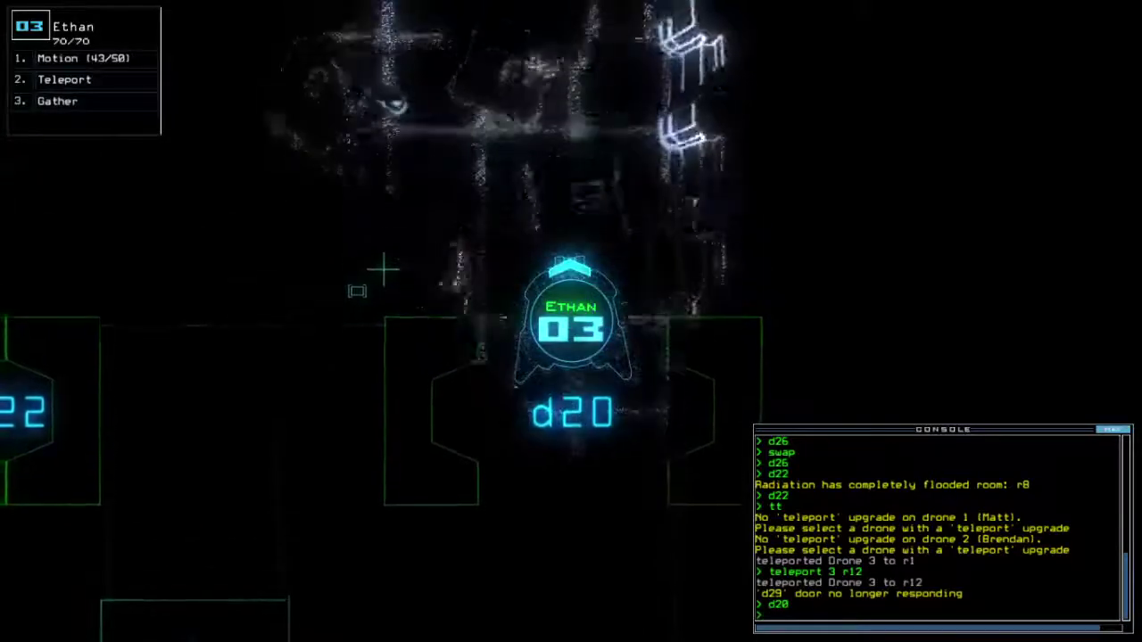
type("cccc")
key("Return")
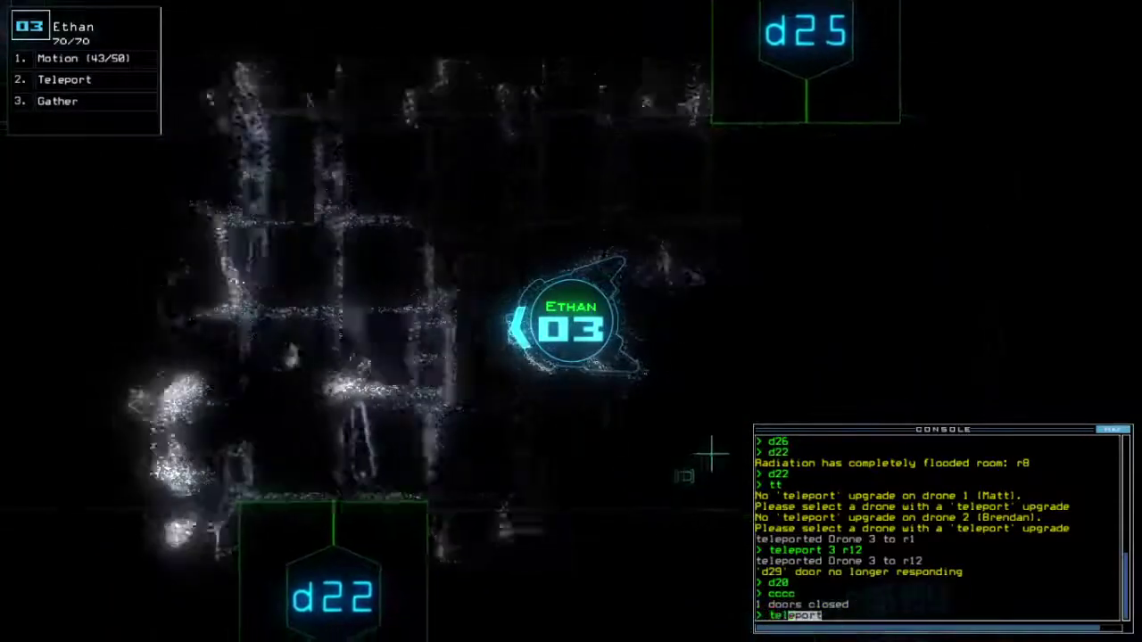
type("teleport 2")
key("Tab")
key("Tab")
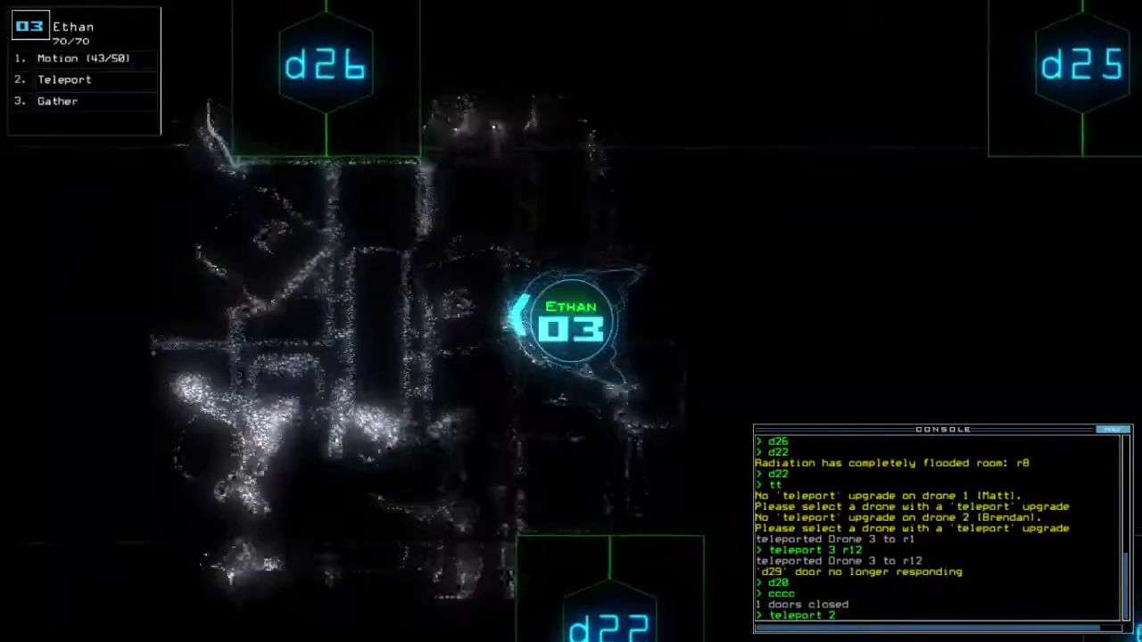
type(" r11")
key("Return")
type("generator")
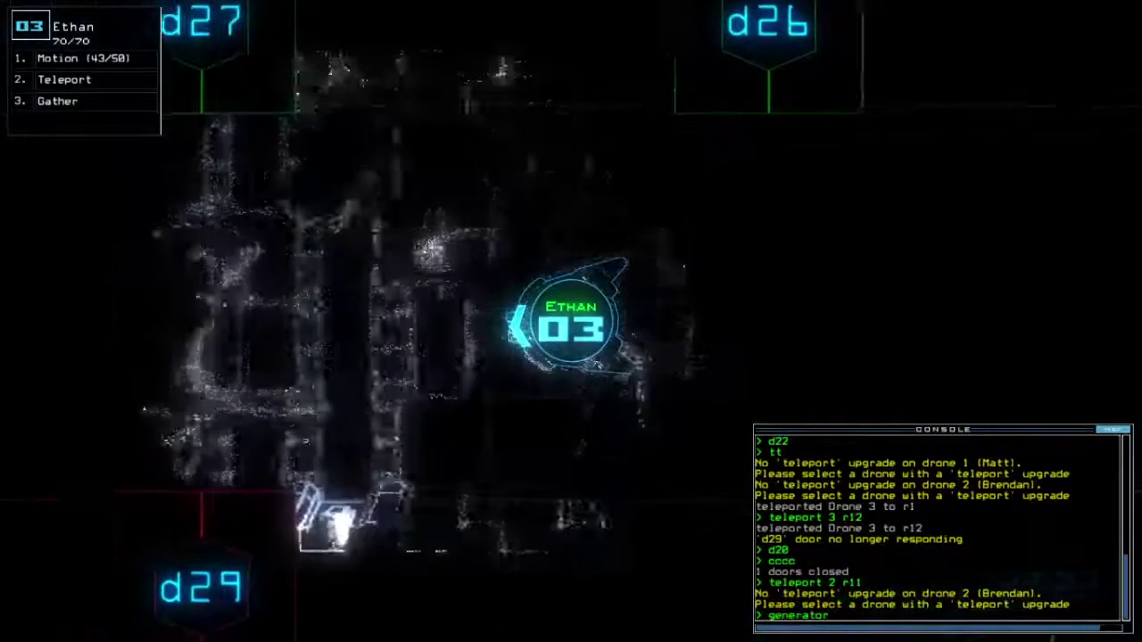
key("Tab")
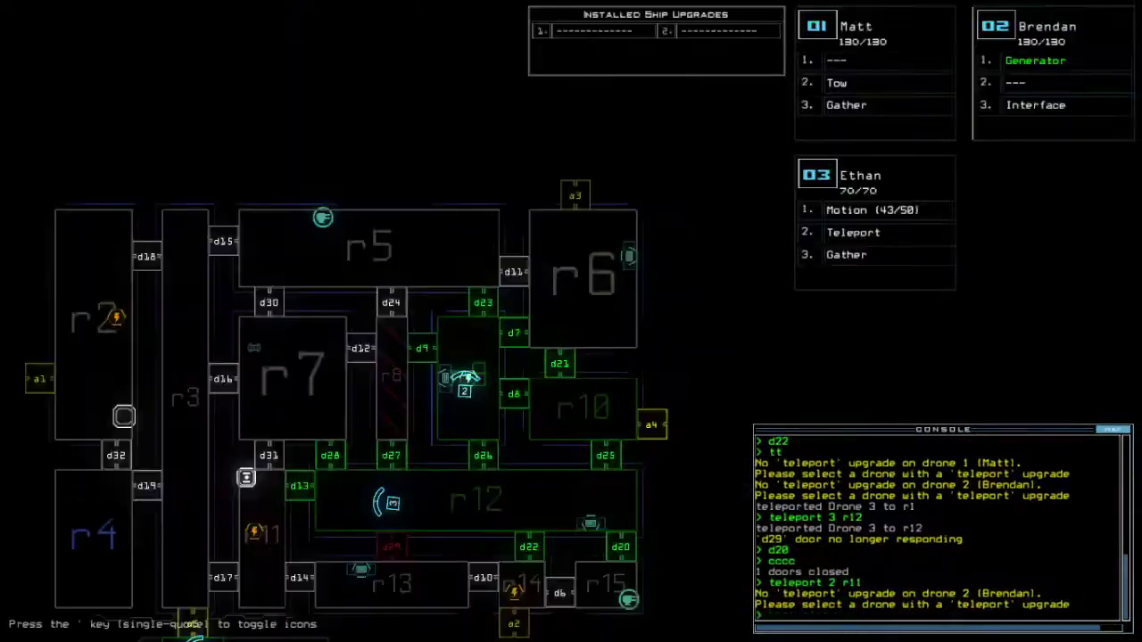
key("Tab")
type("26")
Open doors d26 and d13 and move the Teleport upgrade to drone 2.
key("Return")
type("d13")
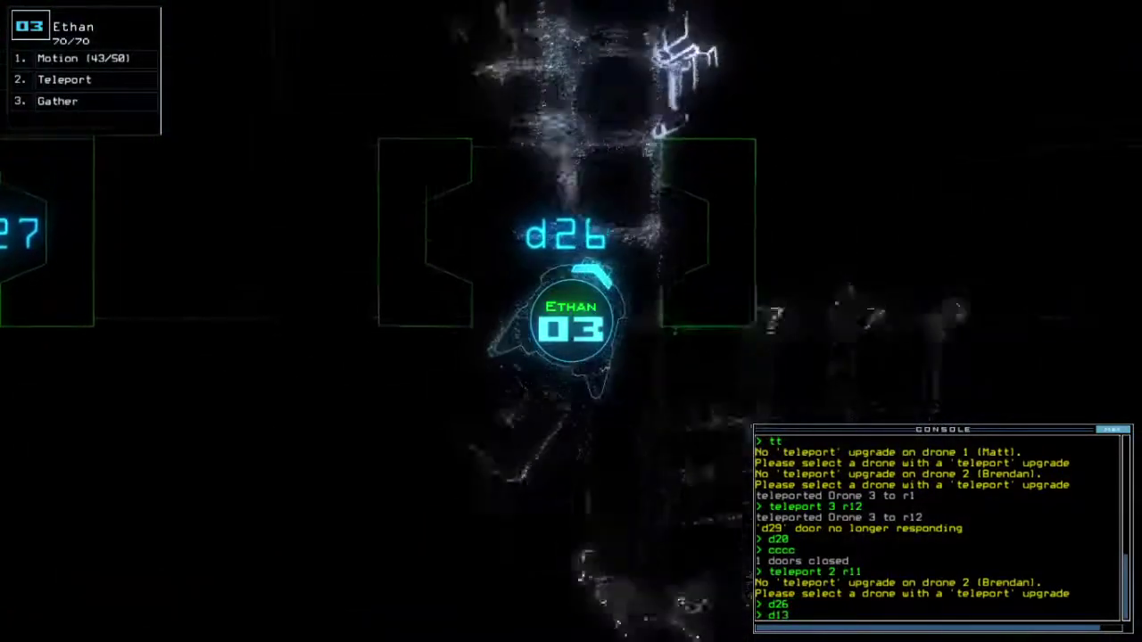
key("Return")
type("swap")
key("Return")
key("Return")
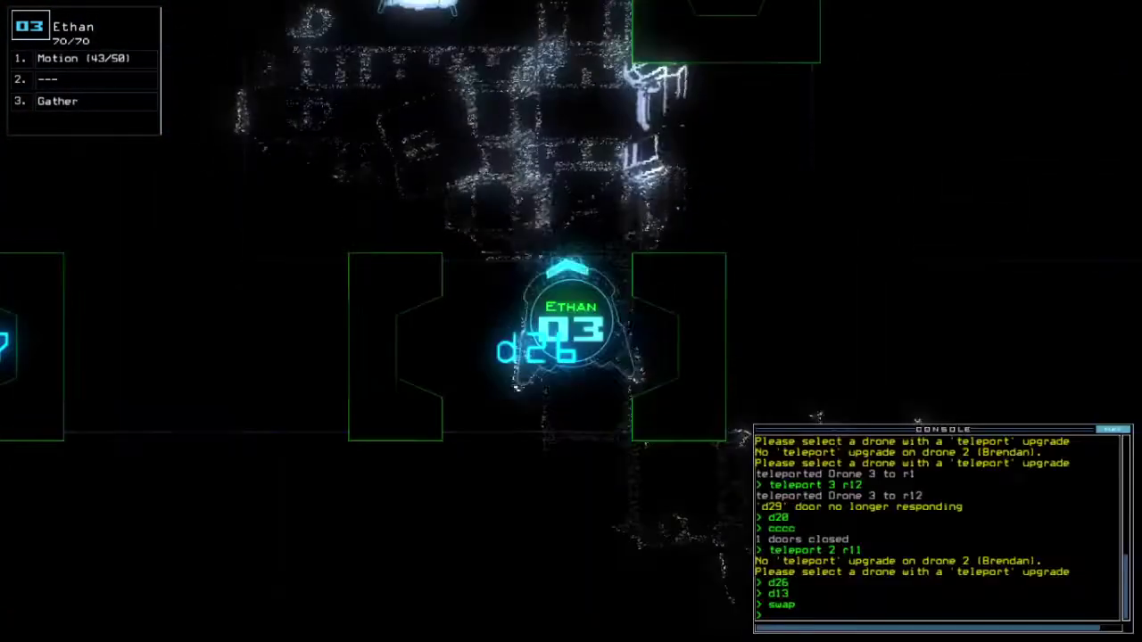
key("Tab")
key("Tab")
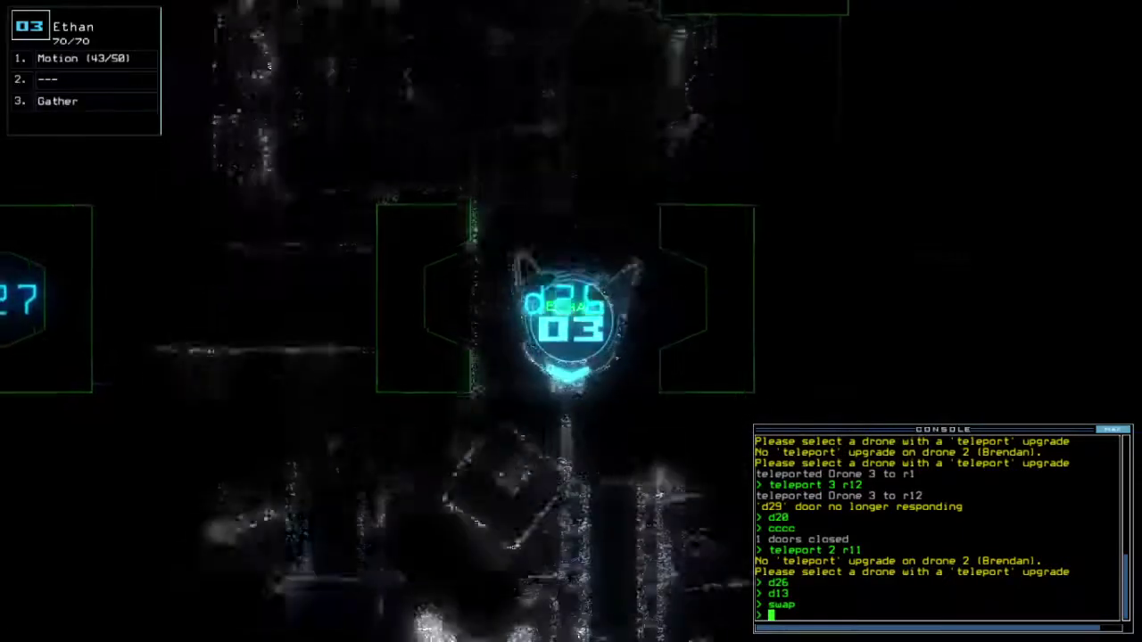
type("cccc")
Seal drone 3's doors, teleport drone 2 into r11, power its generator, open d13.
key("Return")
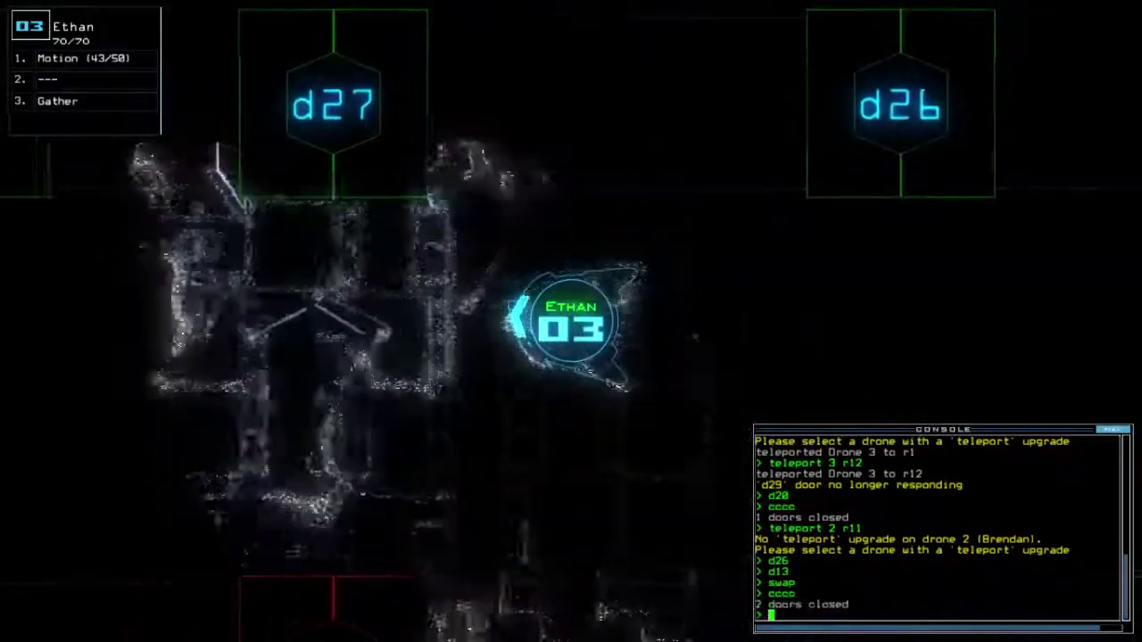
type("teleport 2 r11")
key("Return")
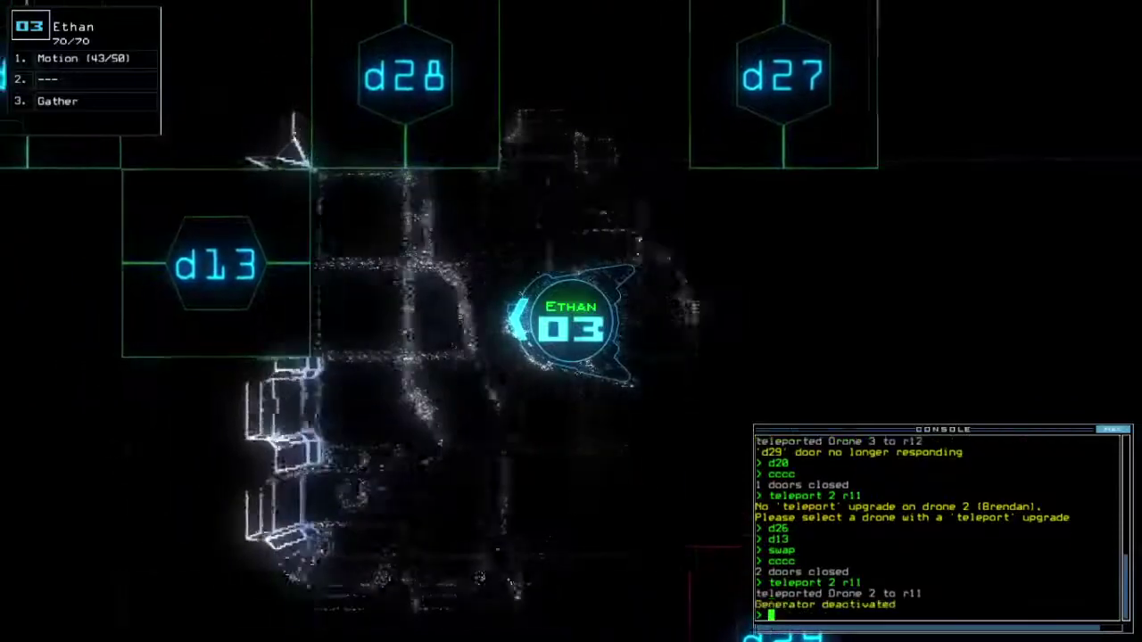
type("generator 2")
key("Return")
type("d13")
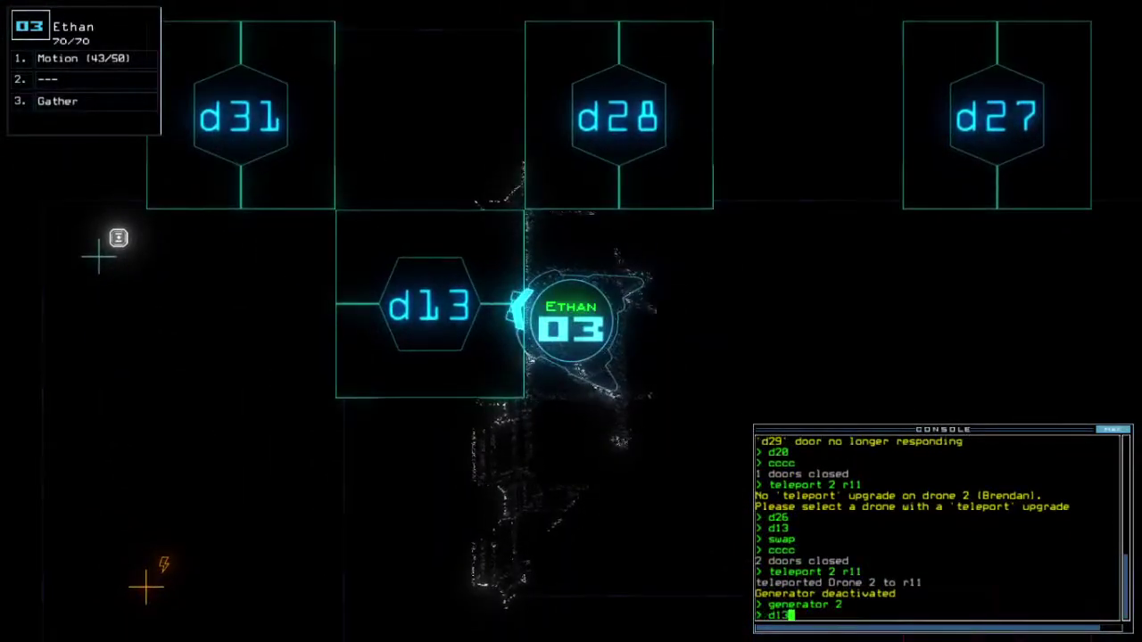
key("Return")
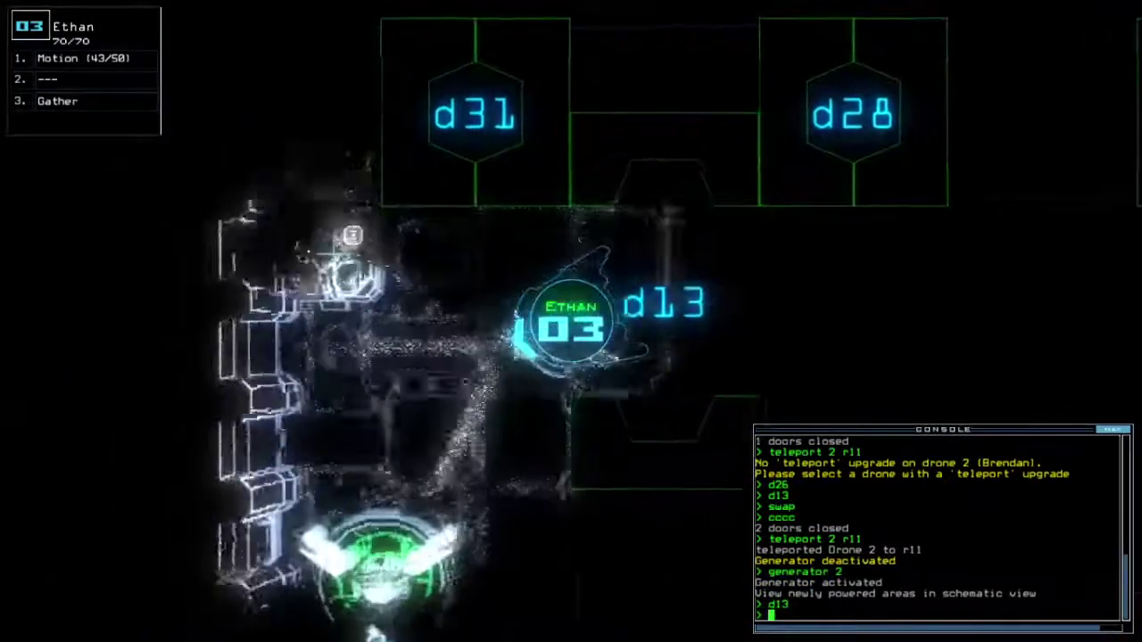
Switch to the whole ship schematic view.
key("Tab")
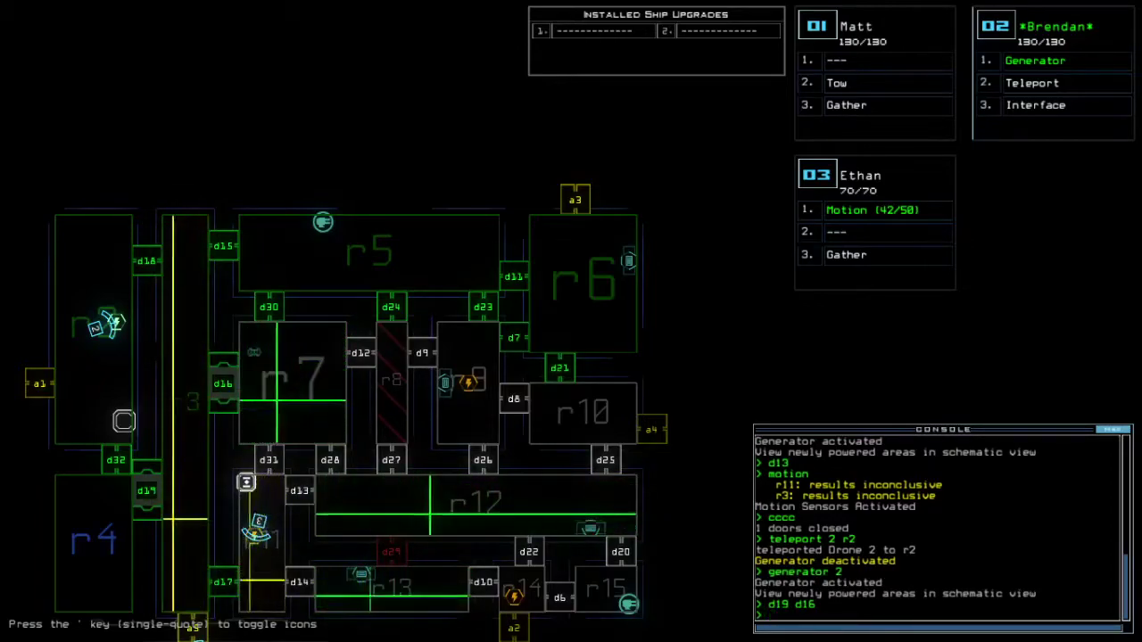
type("f r7")
Activate the sensor in room r7 and close the doors near drone 3.
key("Return")
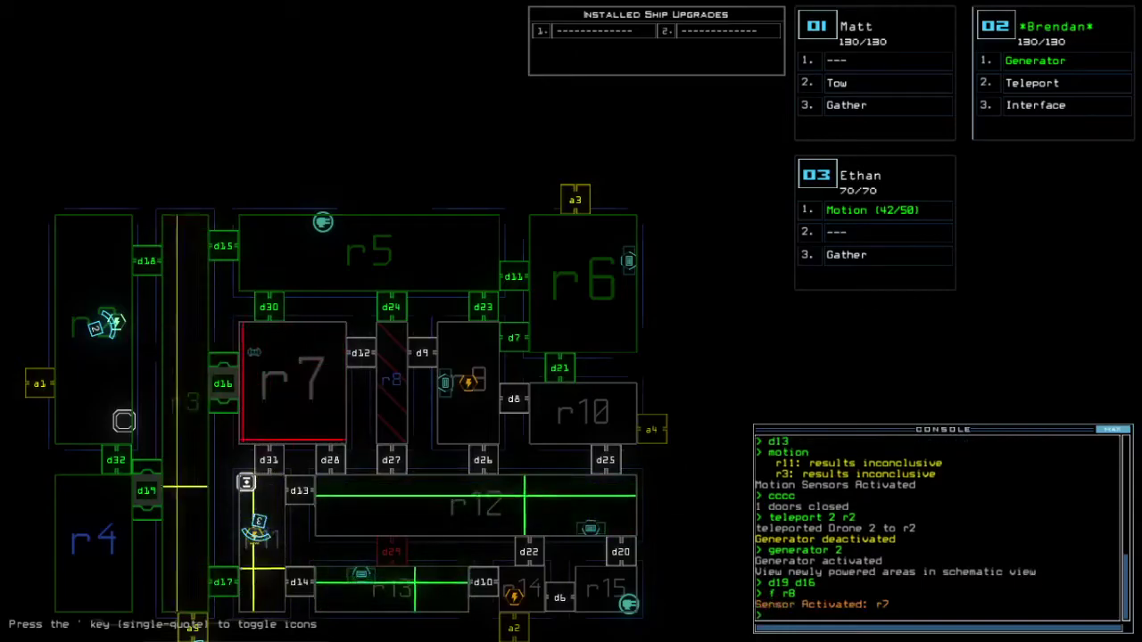
type("cccc")
key("Return")
key("F3")
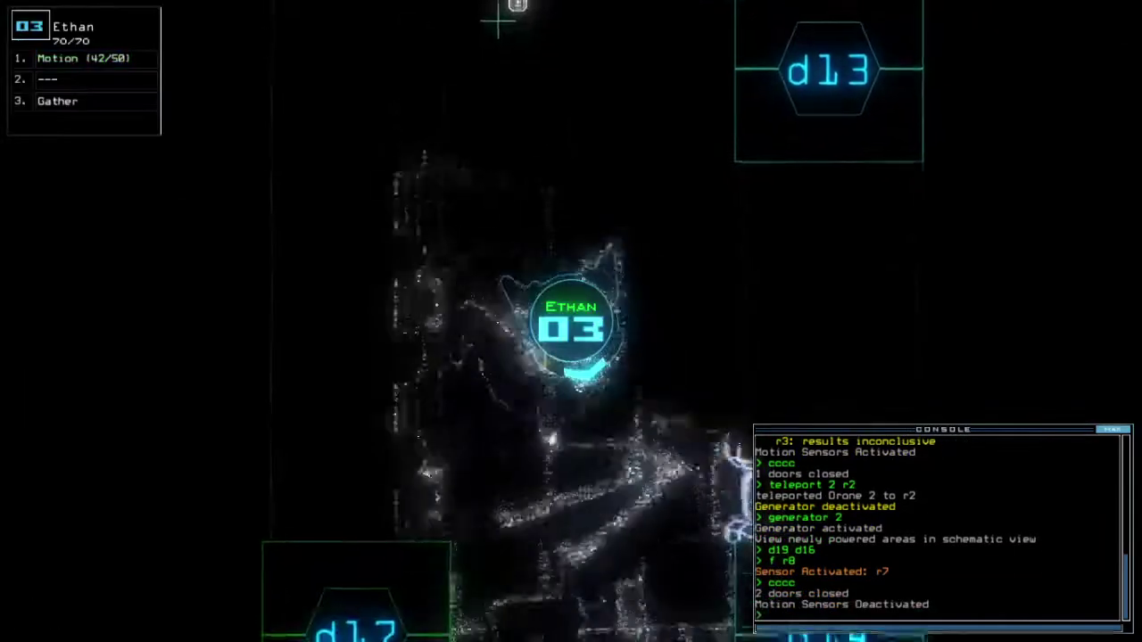
key("Tab")
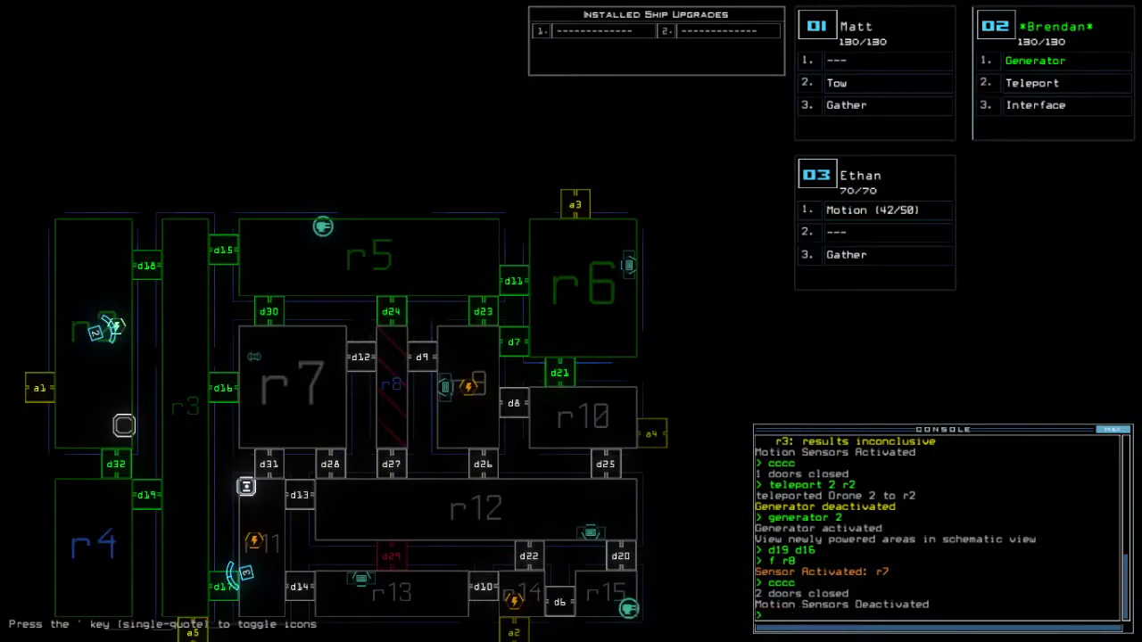
type("d17")
Move drone 3 through door d17 and close the door behind it.
key("Return")
key("F3")
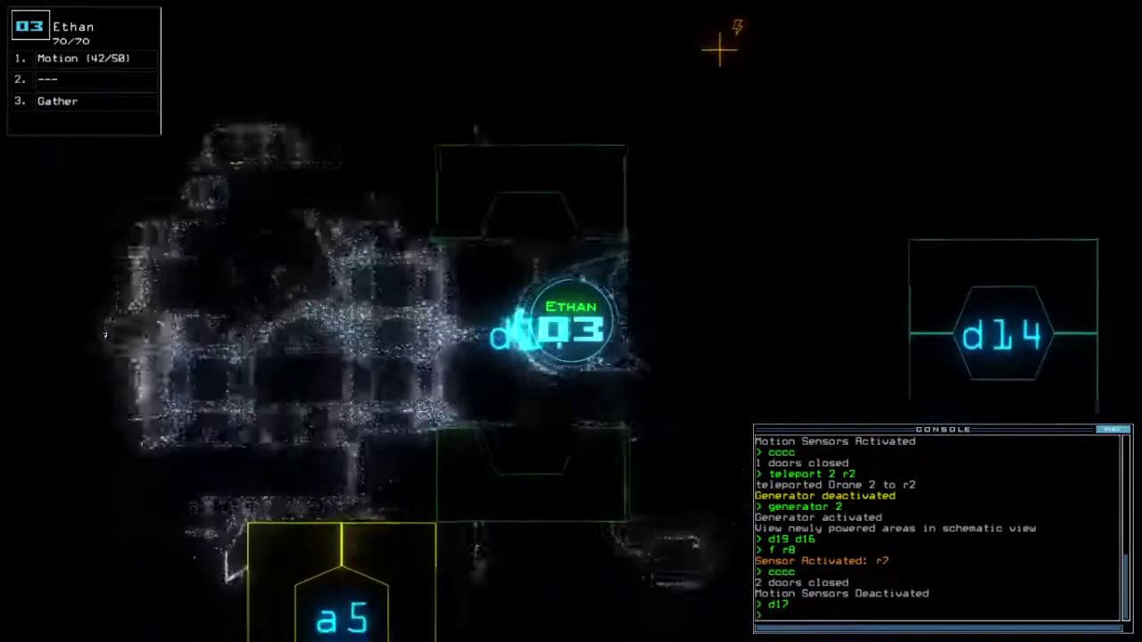
key("Right")
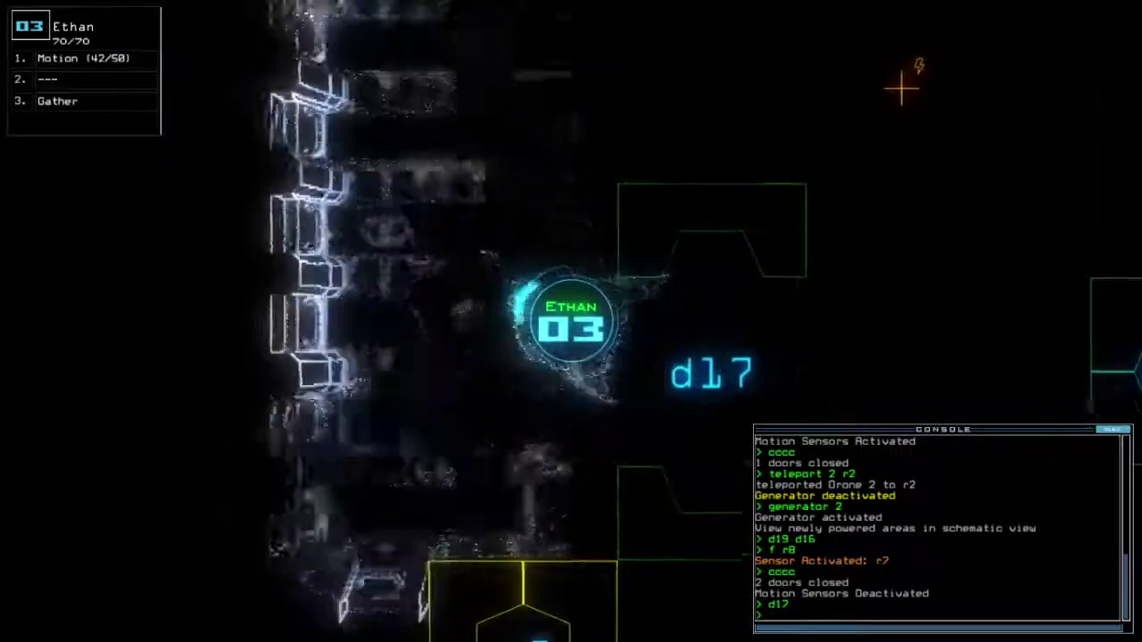
type("cccc")
key("Return")
Send drone 3 through door d19 and dock the boarding ship at airlock a1.
key("Up")
type("d19")
key("Return")
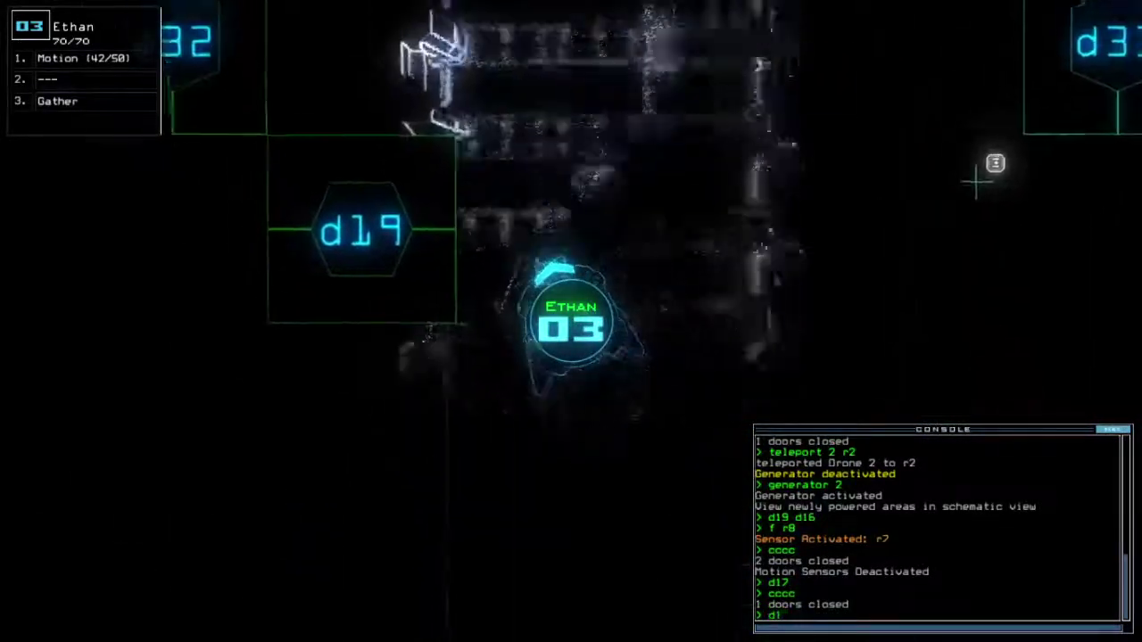
key("Left")
type("dd a1")
key("Return")
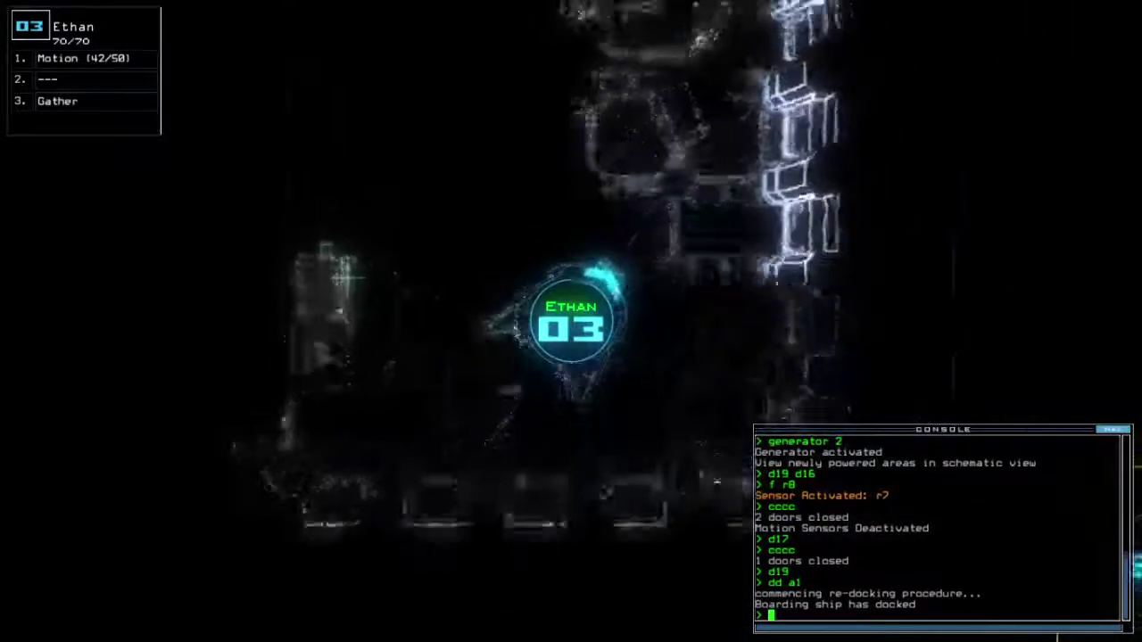
type("dd")
Open all doors to room r1 plus door d32 and recall the drones to r1.
key("BackSpace")
key("BackSpace")
type("arr")
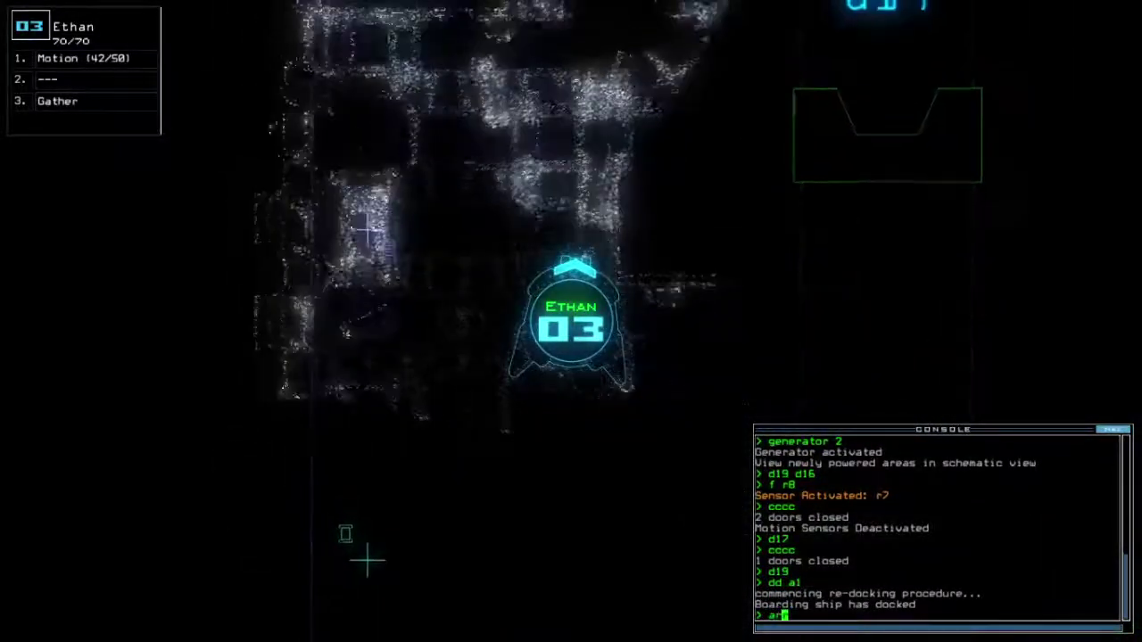
key("Return")
type("d32")
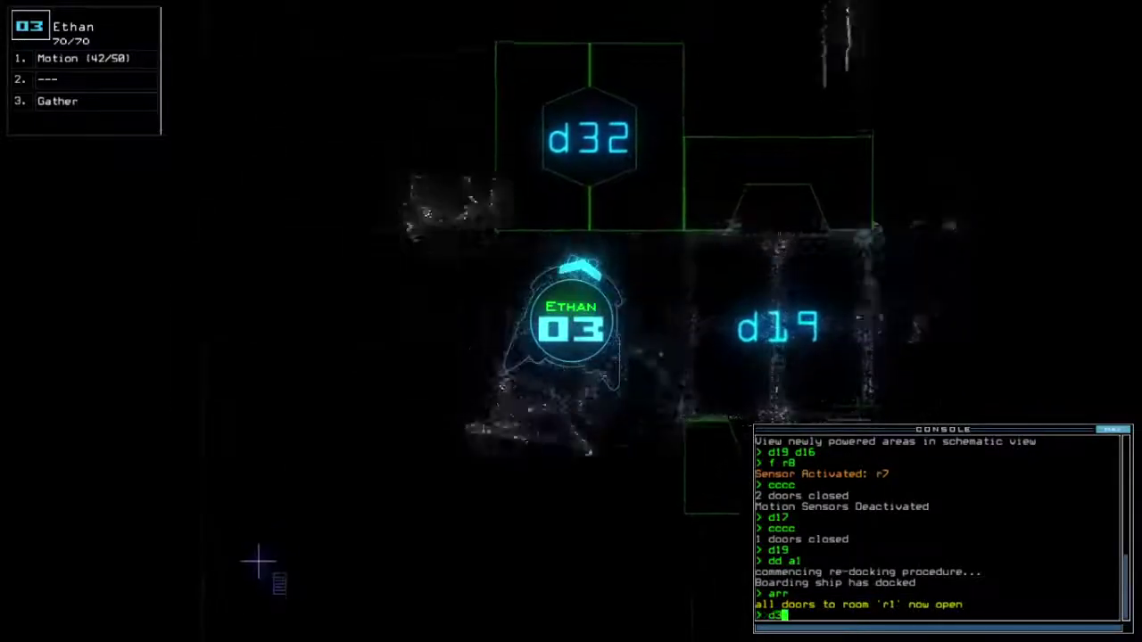
key("Return")
type("nd")
key("Return")
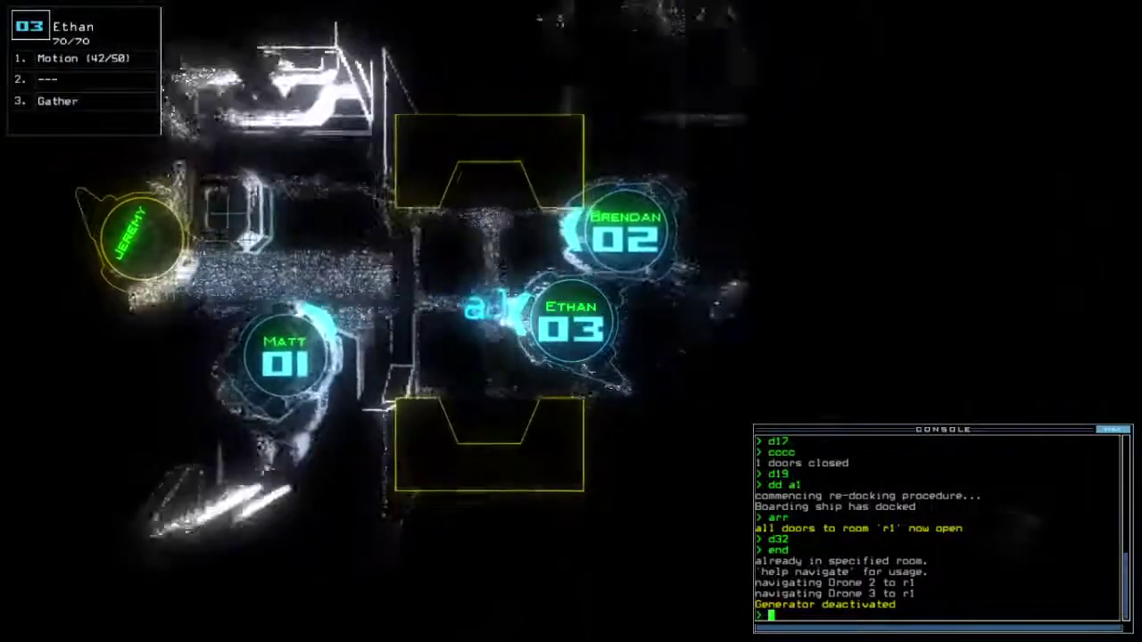
End the run and dismiss the score summary to reach the daily leaderboard.
key("Tab")
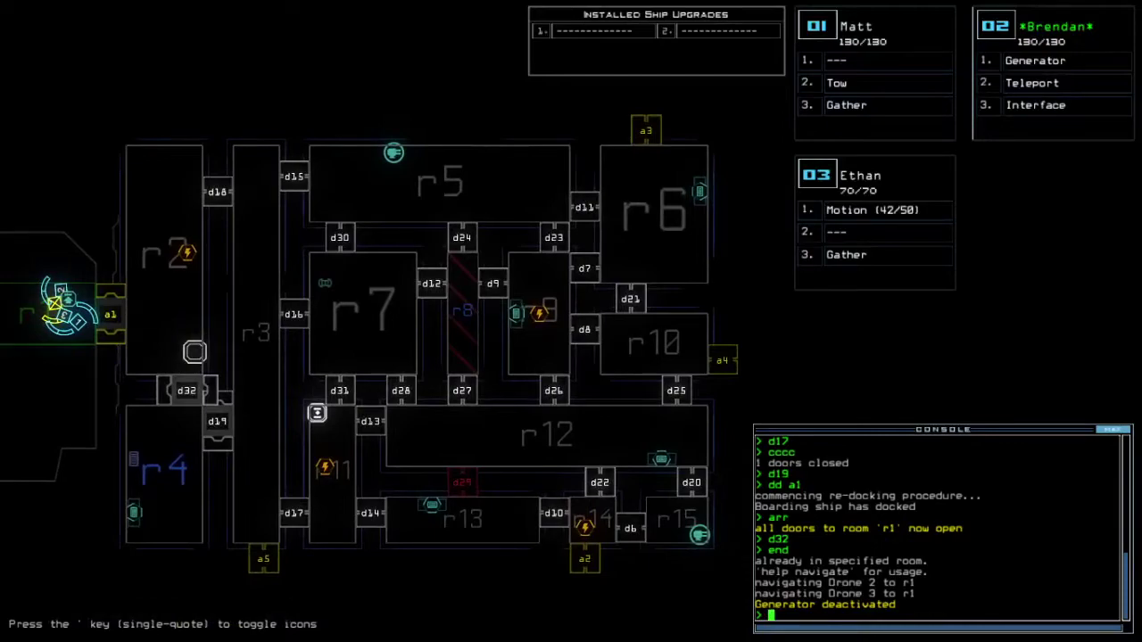
type("oo")
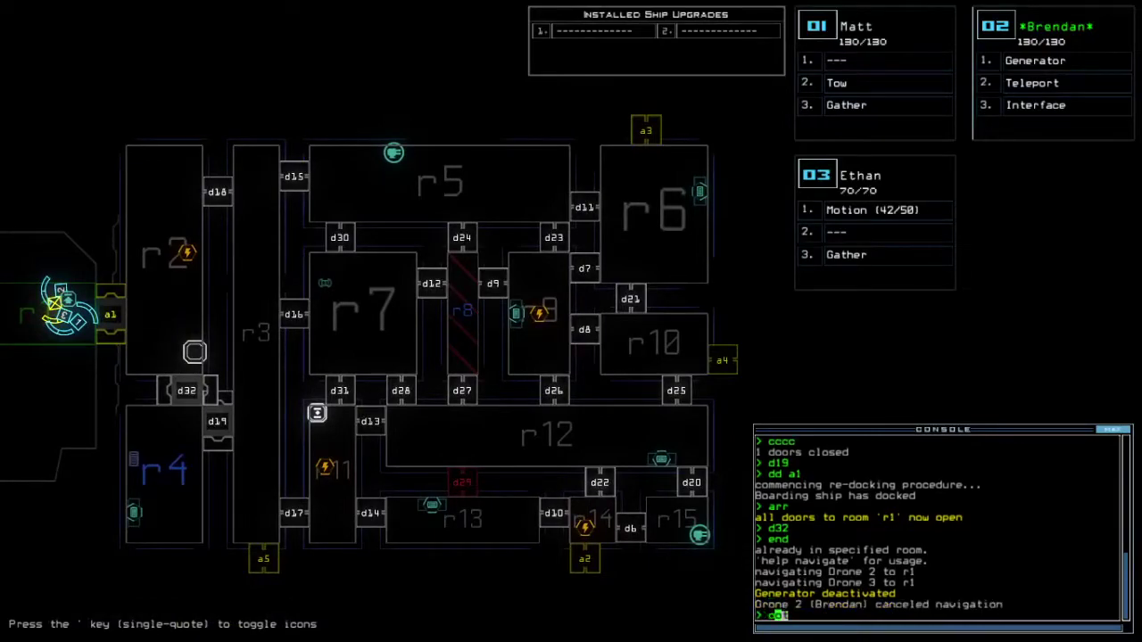
type("ut")
key("Return")
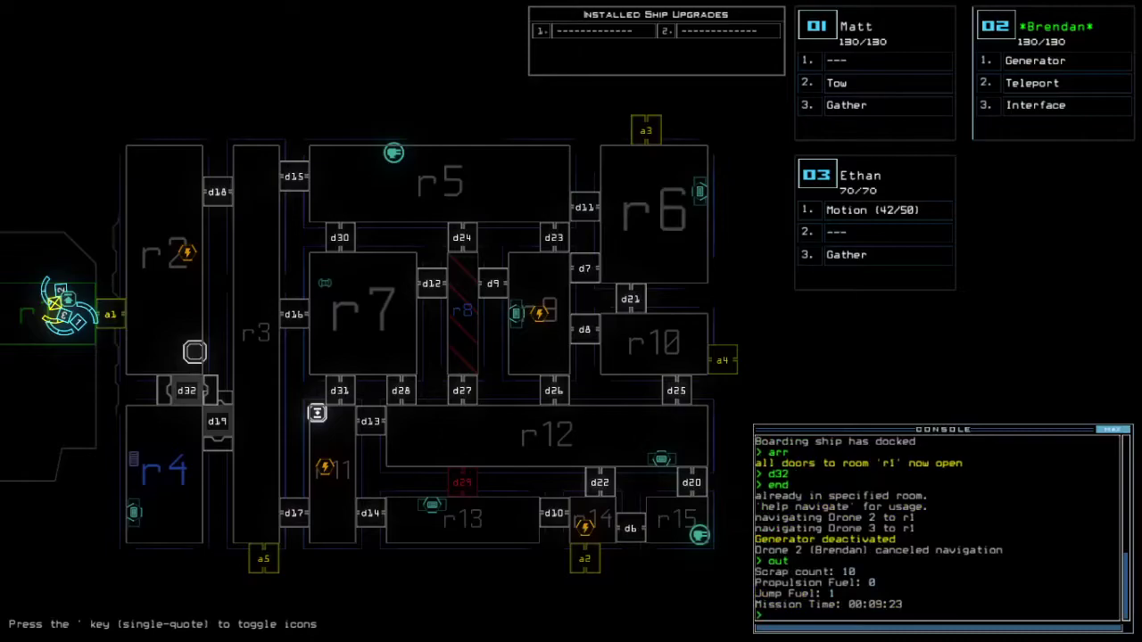
key("o")
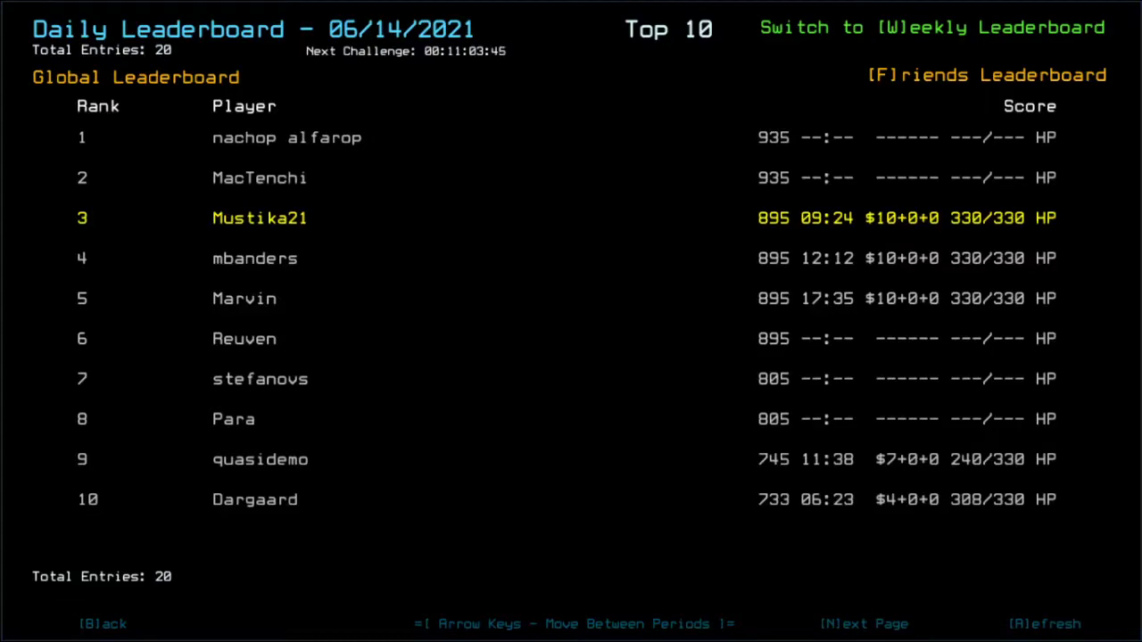
Show the Friends Leaderboard instead of the global daily rankings.
key("f")
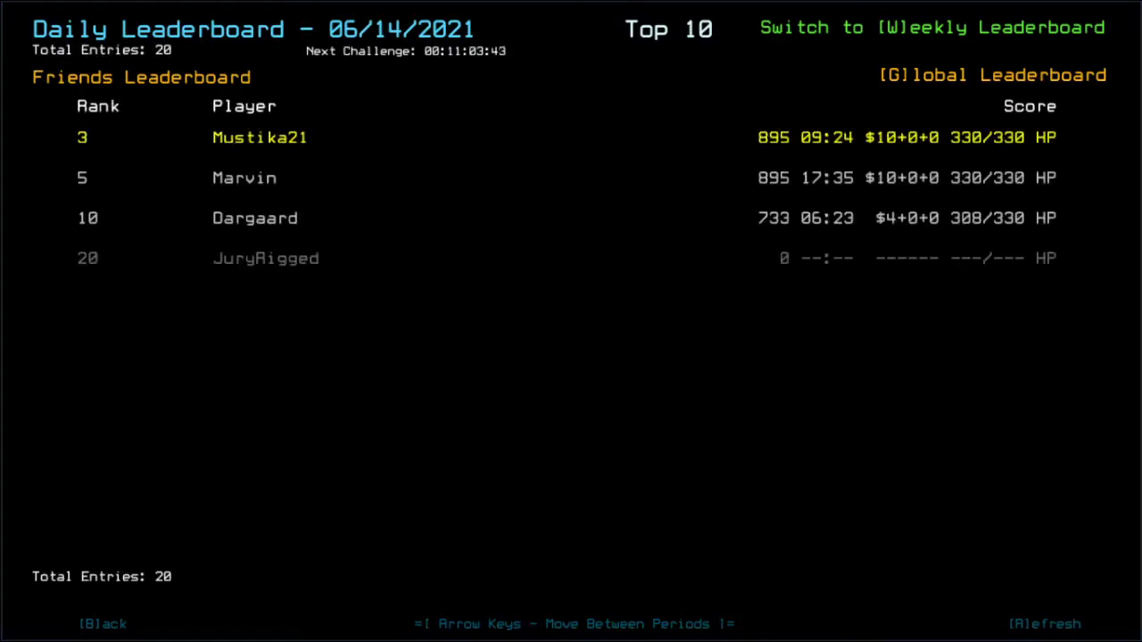